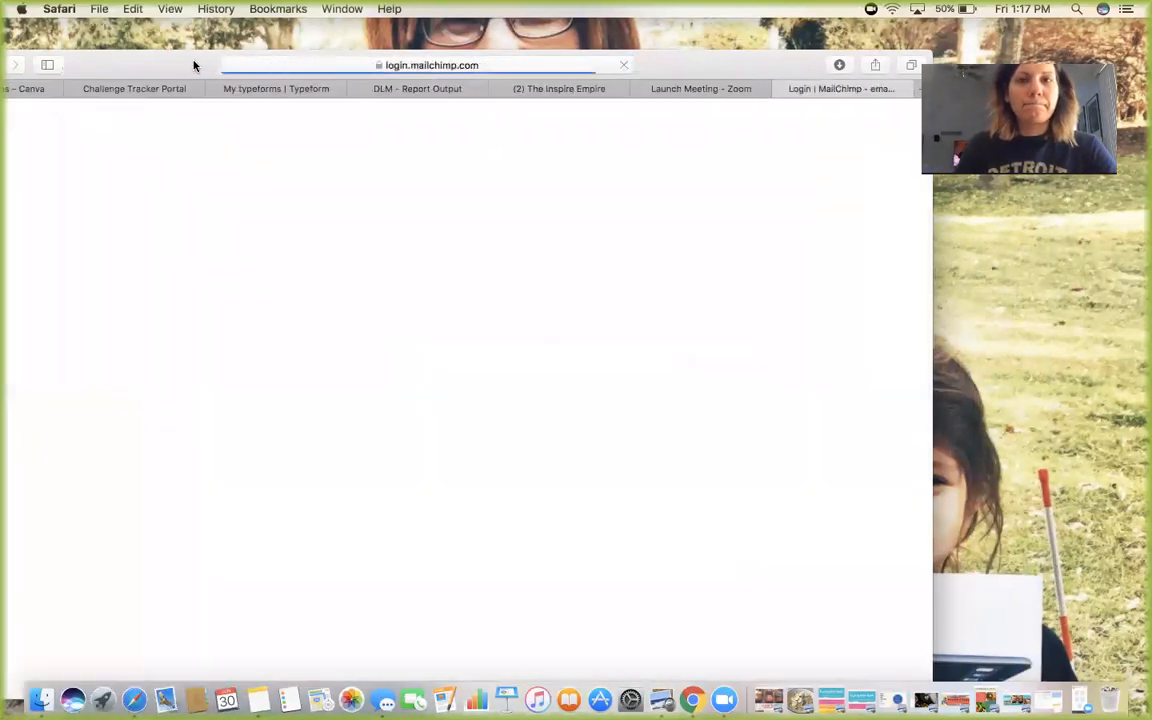
Enter the account's e-mail username and password and submit the login, declining to save the password
key(Tab)
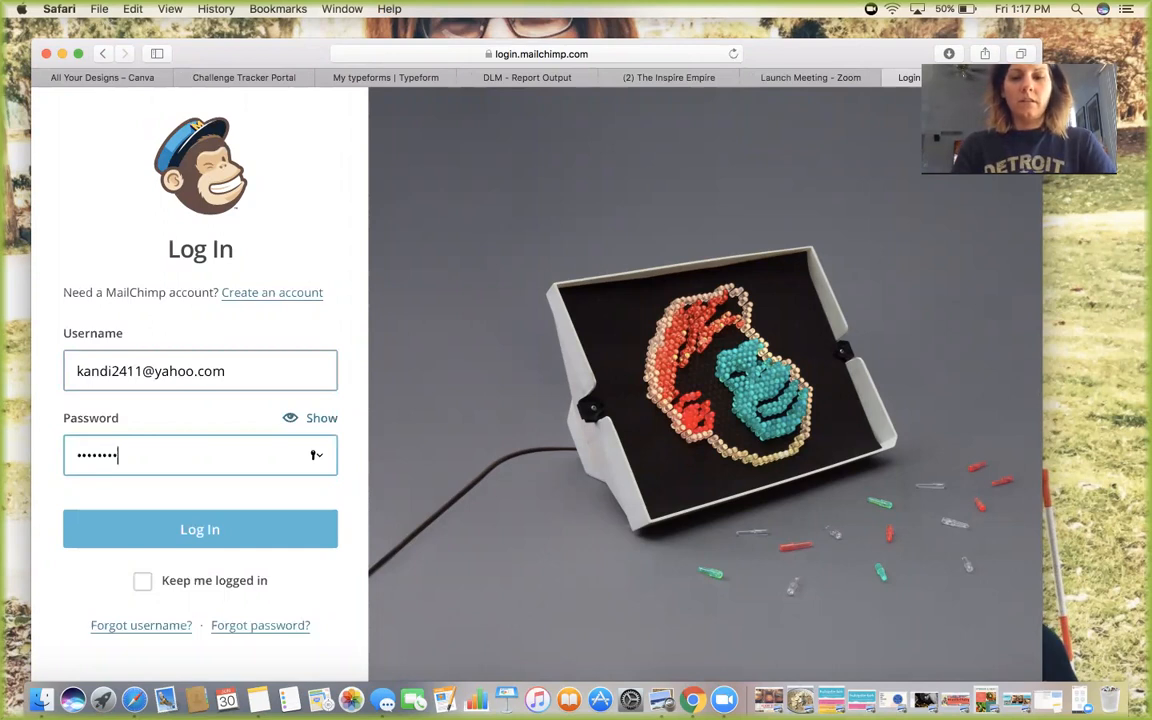
key(Return)
click(597, 170)
Correct the unrecognised username, re-enter the password, and sign in
click(251, 449)
key(BackSpace)
key(BackSpace)
key(BackSpace)
key(BackSpace)
key(BackSpace)
key(BackSpace)
key(BackSpace)
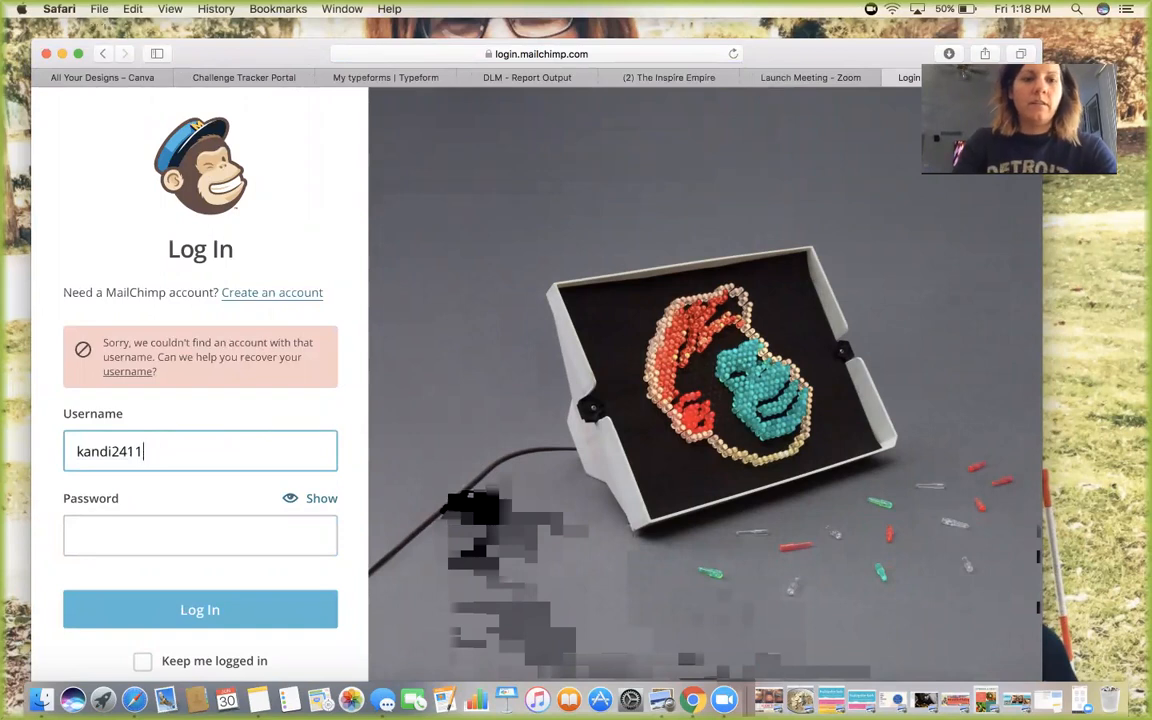
click(233, 527)
text(********)
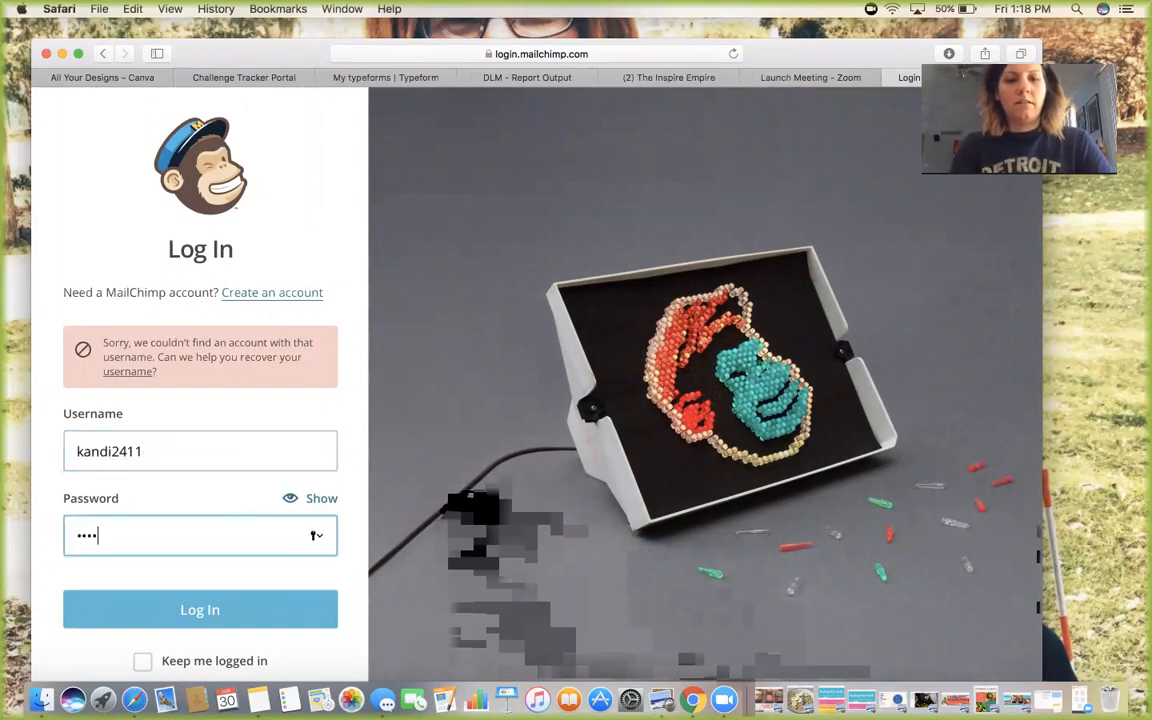
key(Return)
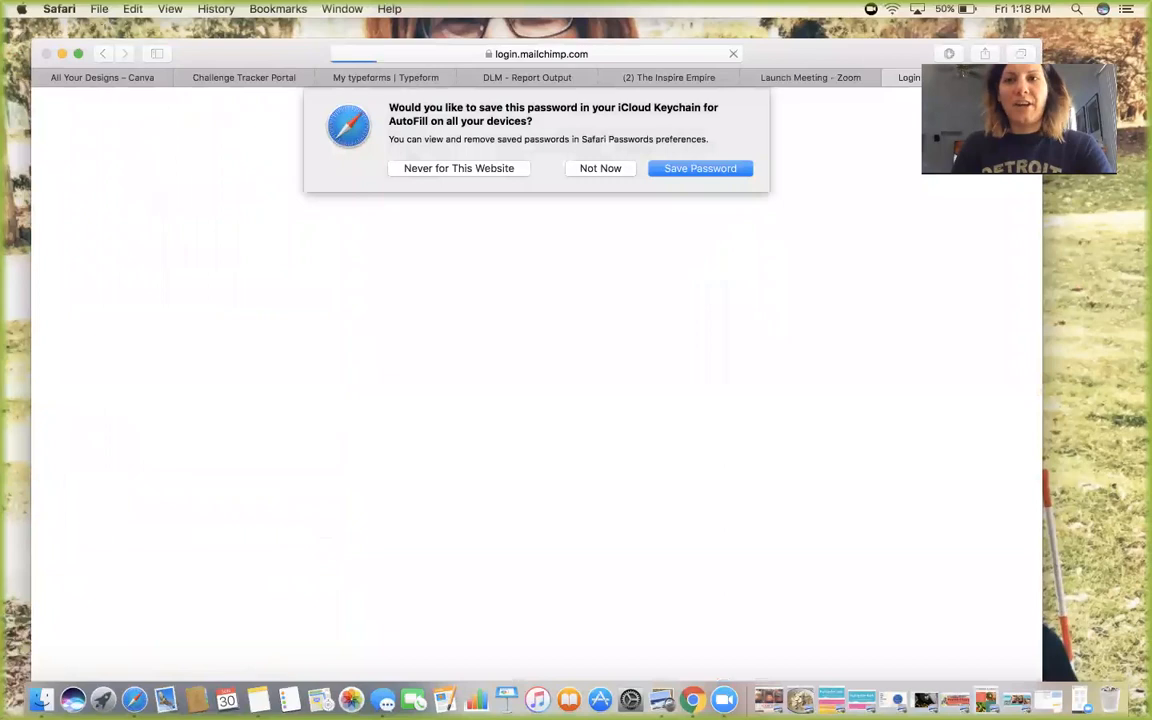
click(600, 168)
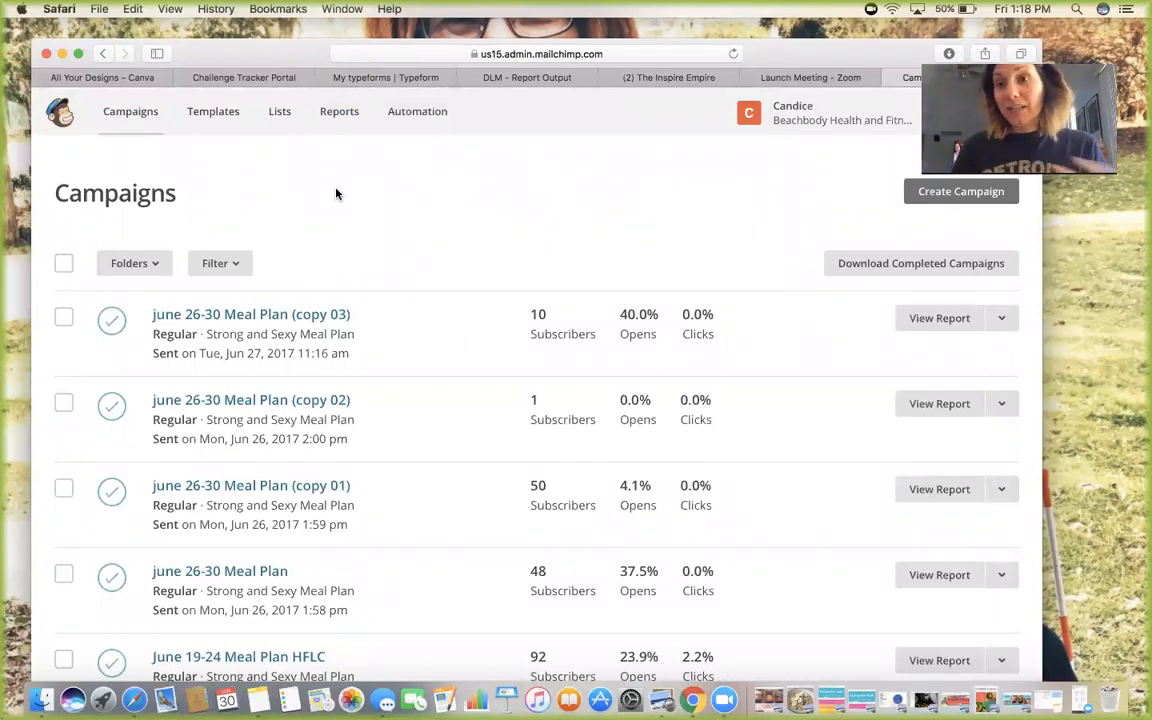
From the Lists page, start a new list (not groups) and place the cursor in its name field
click(284, 121)
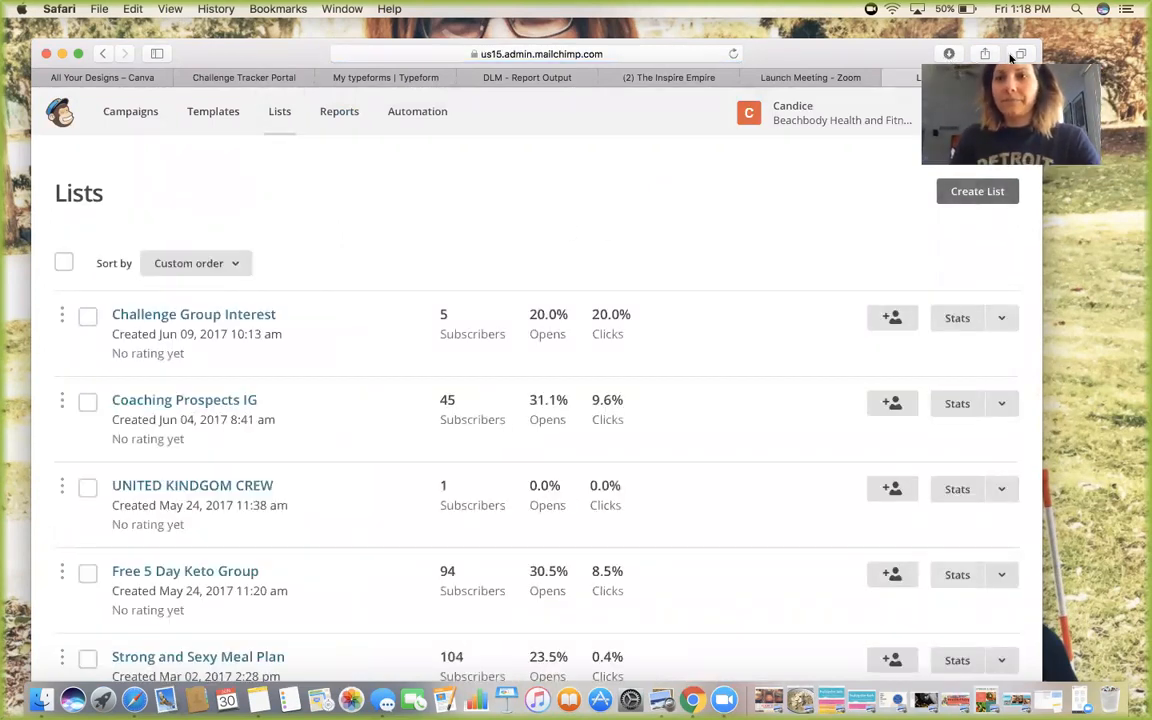
click(963, 193)
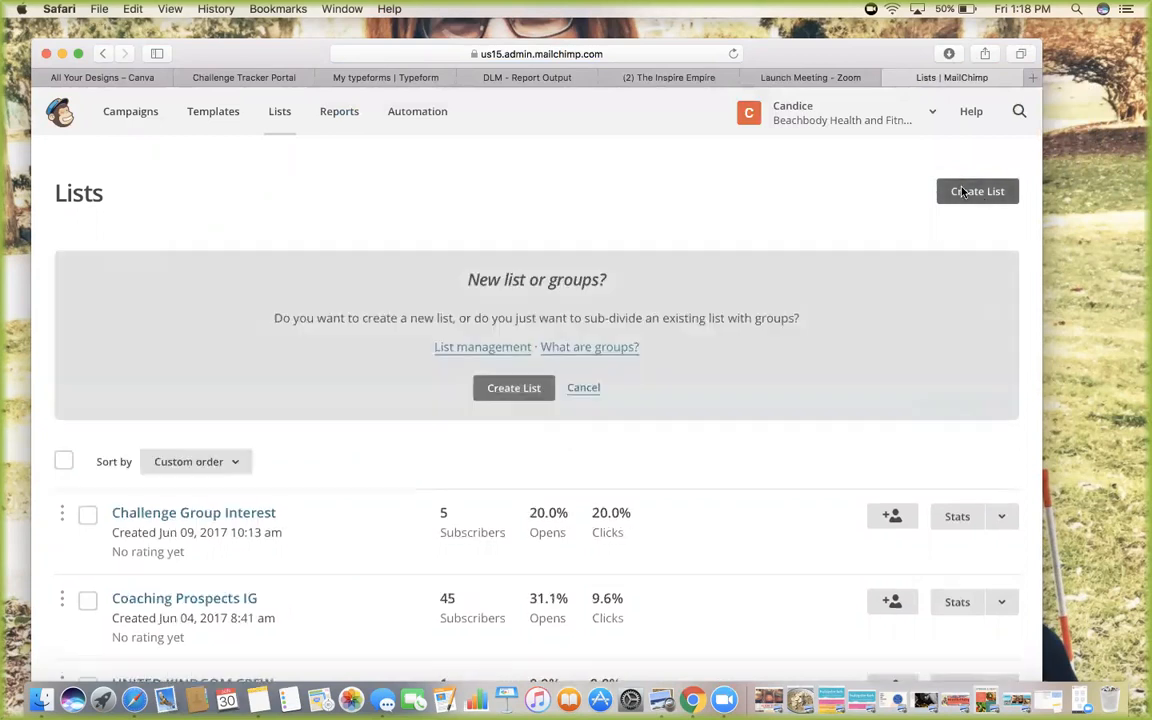
click(513, 395)
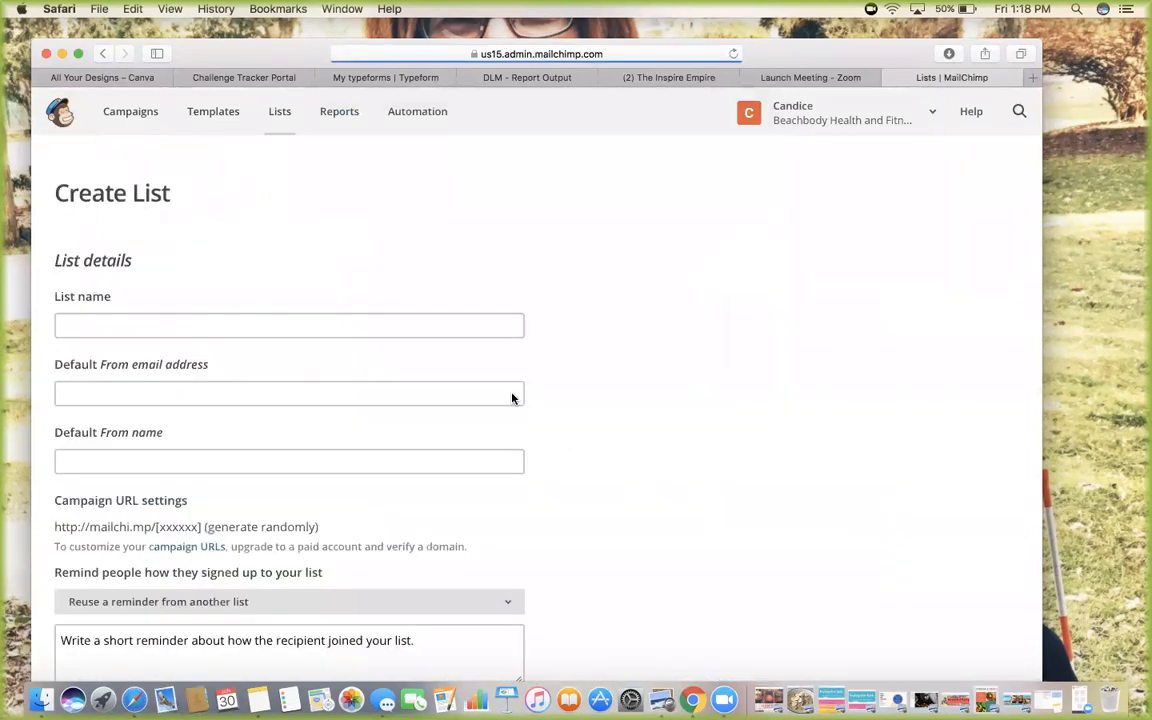
scroll(303, 365, down, 2)
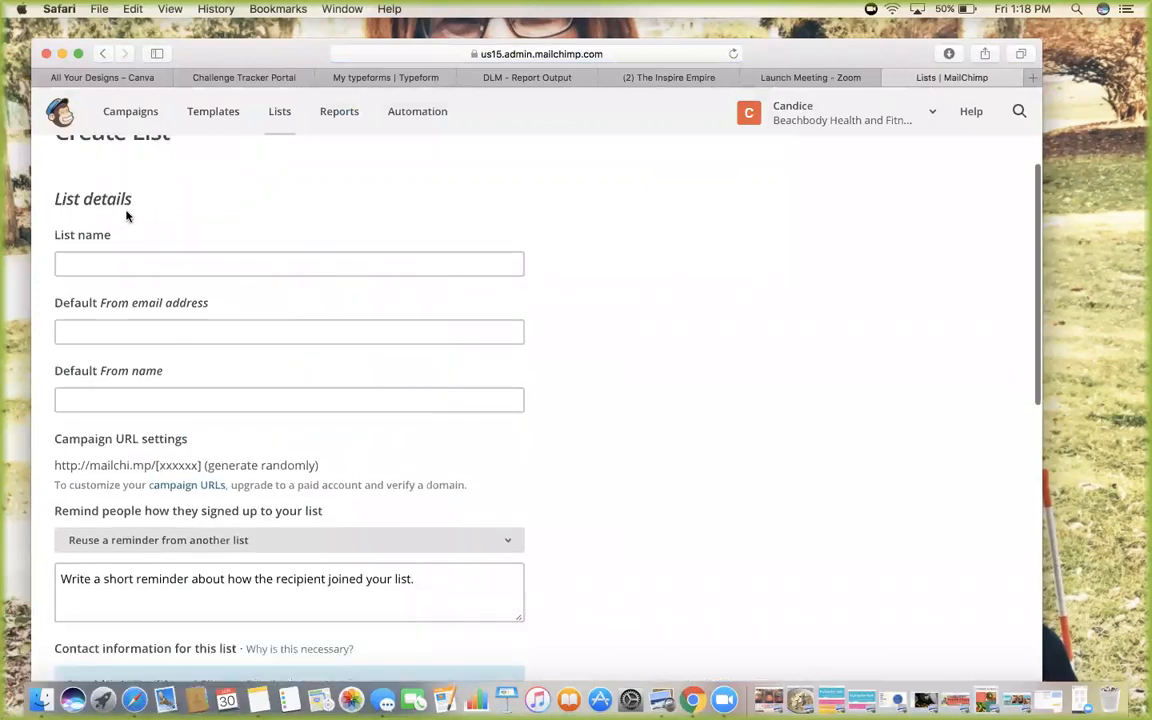
click(107, 264)
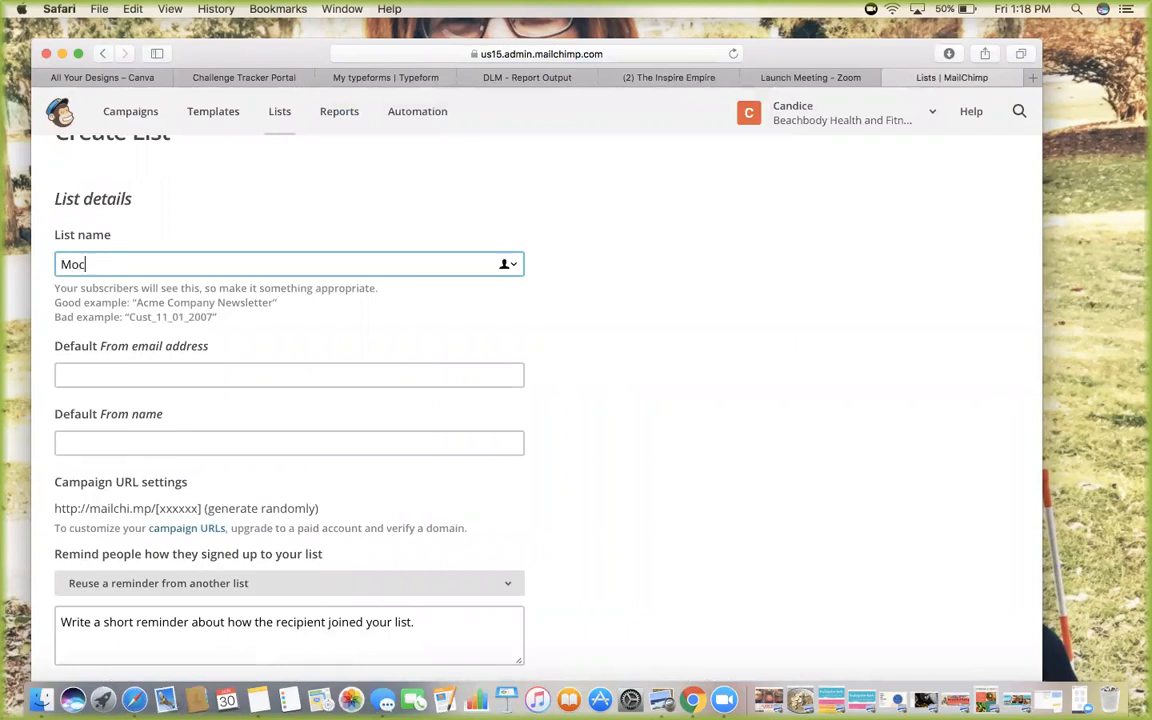
Name the list 'Mock List', set the business sender e-mail, and enter the sender's full name
text(Mock List)
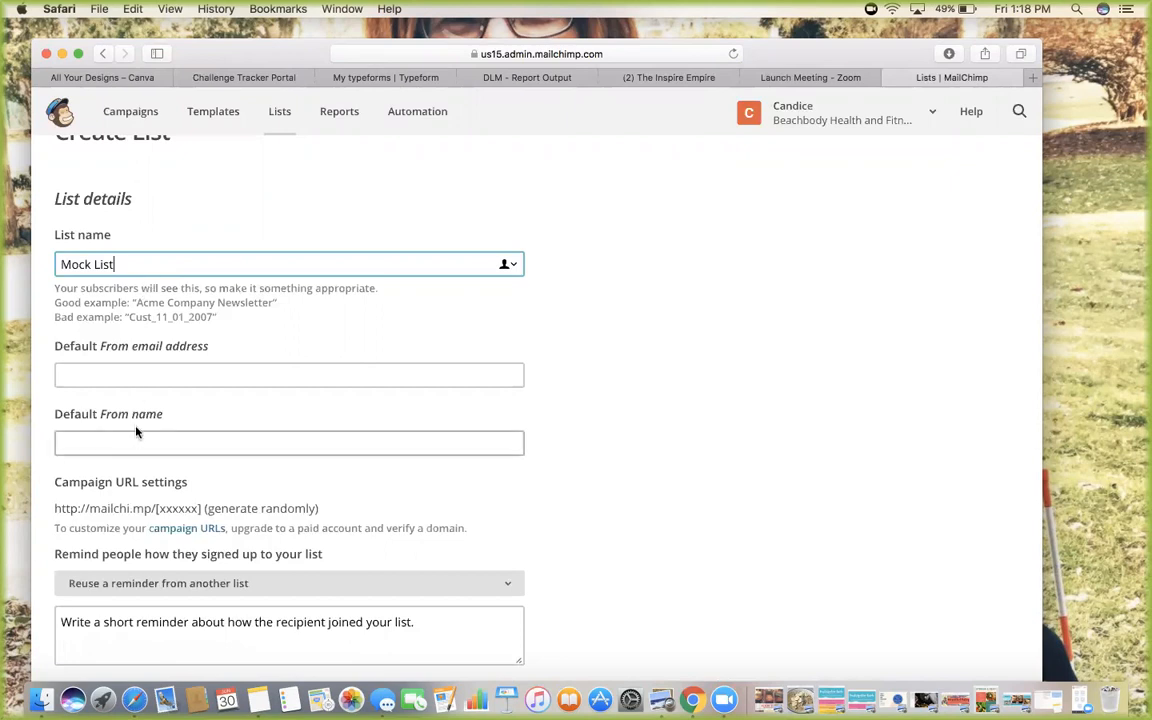
click(147, 377)
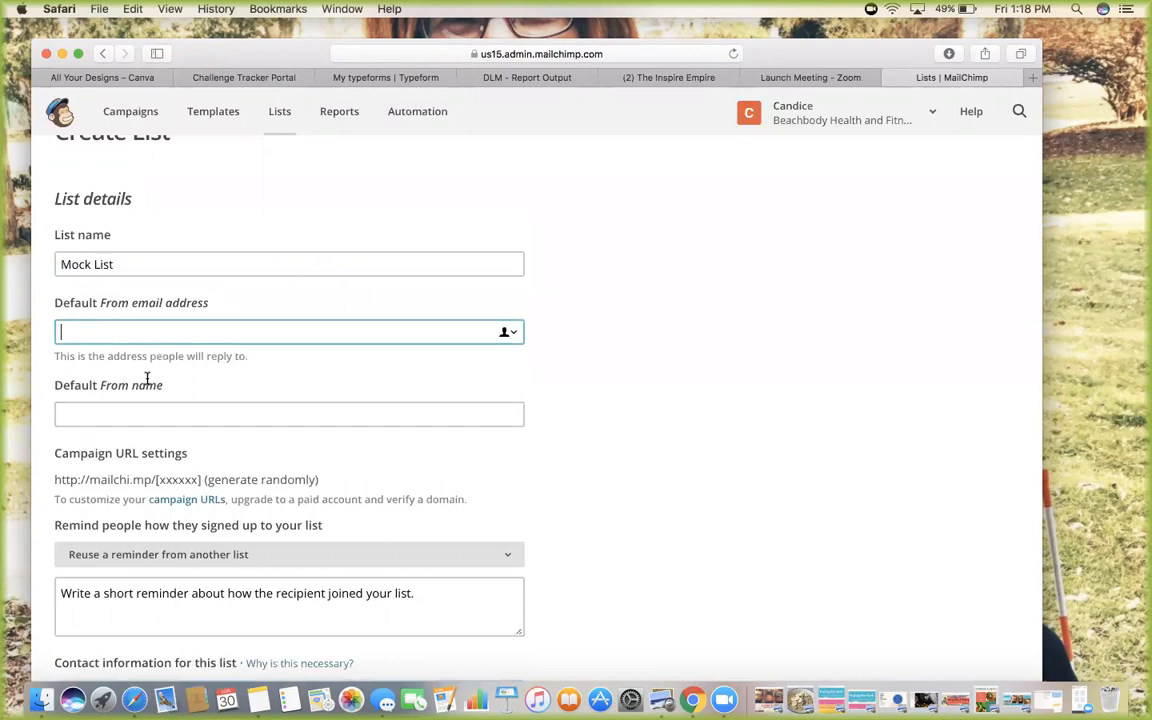
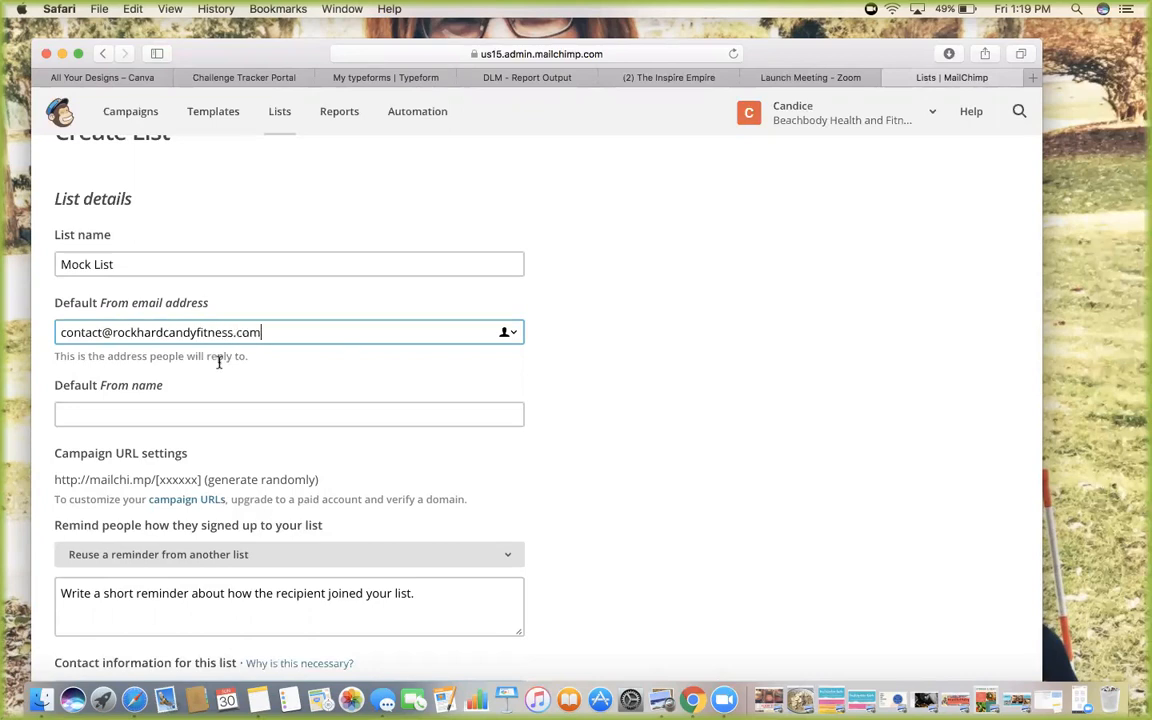
click(183, 413)
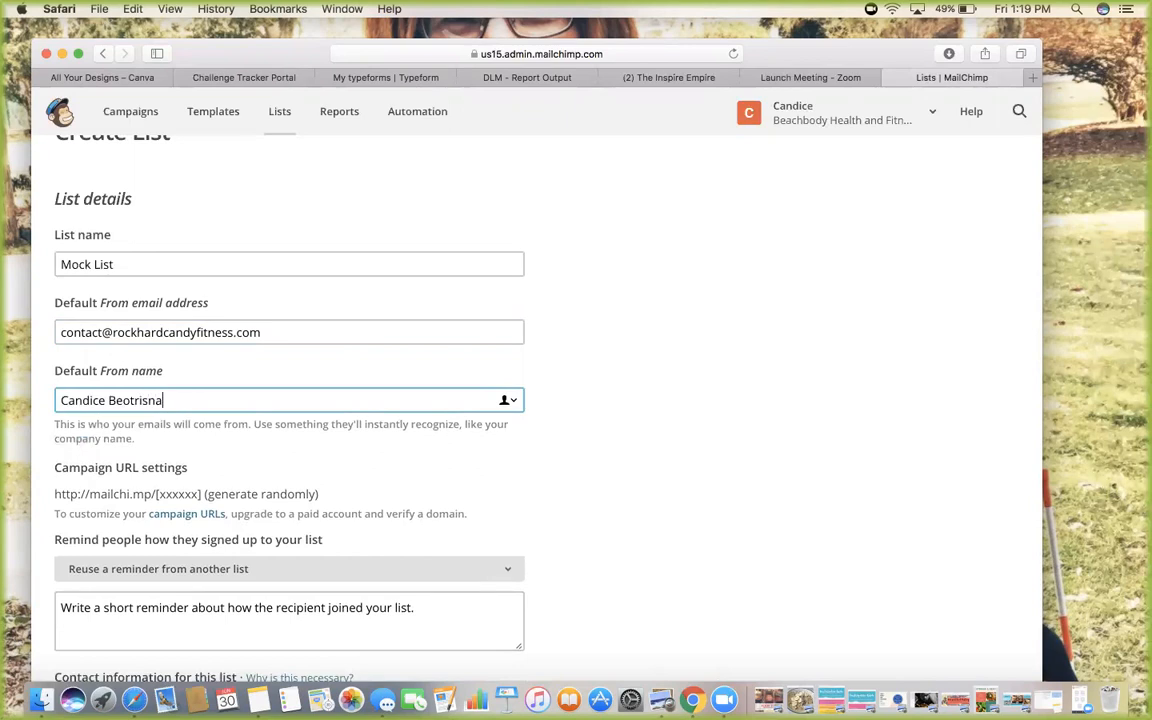
scroll(251, 430, down, 5)
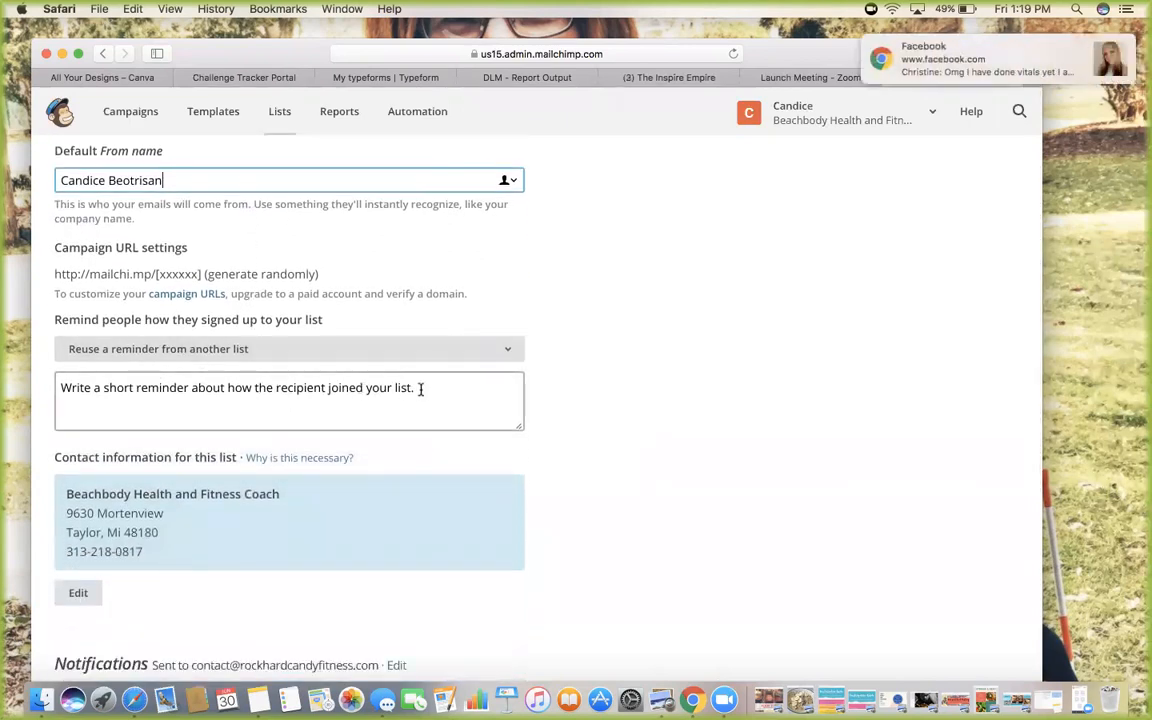
Write the reminder 'You subscribed to my Strong and Sexy Meal Plans' for the list
click(216, 388)
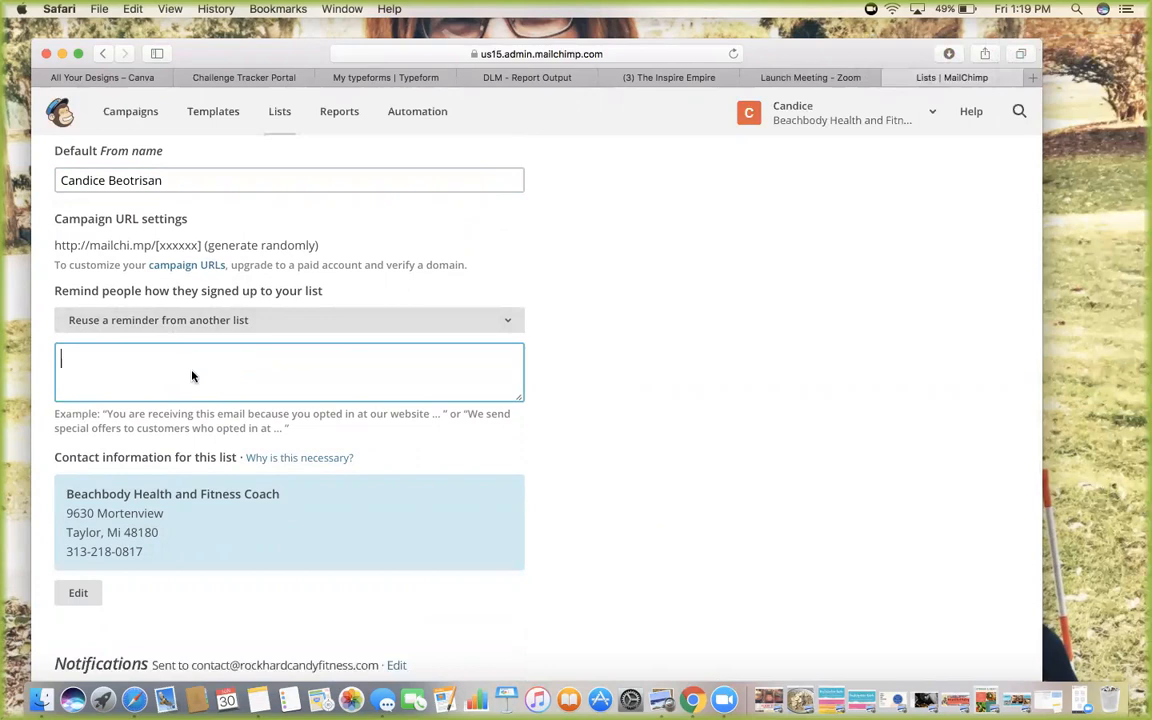
text(You subscribe d )
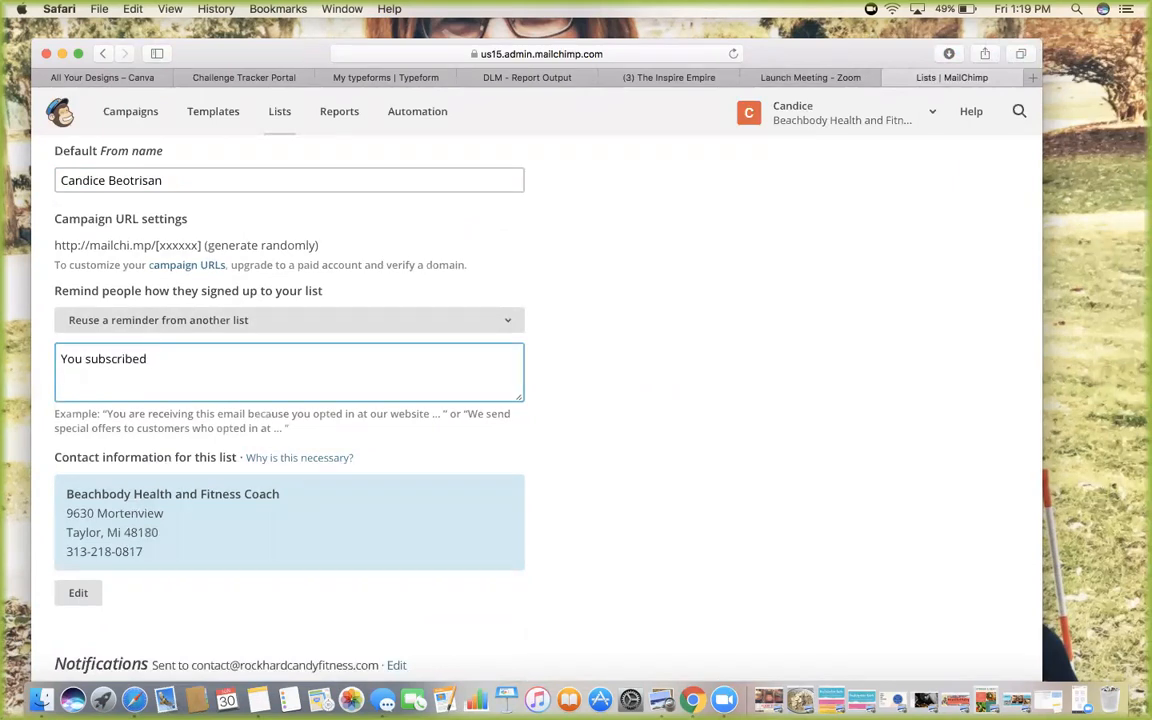
text(to my Strong an)
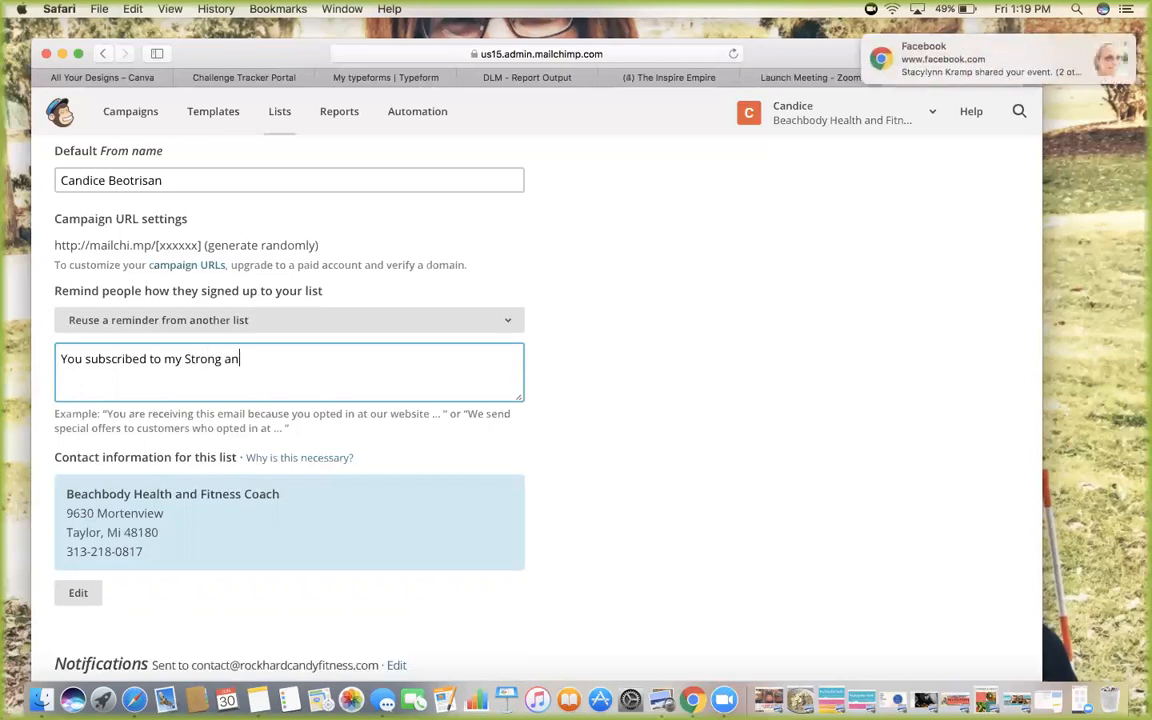
text(d Sexy Meal pPlans.)
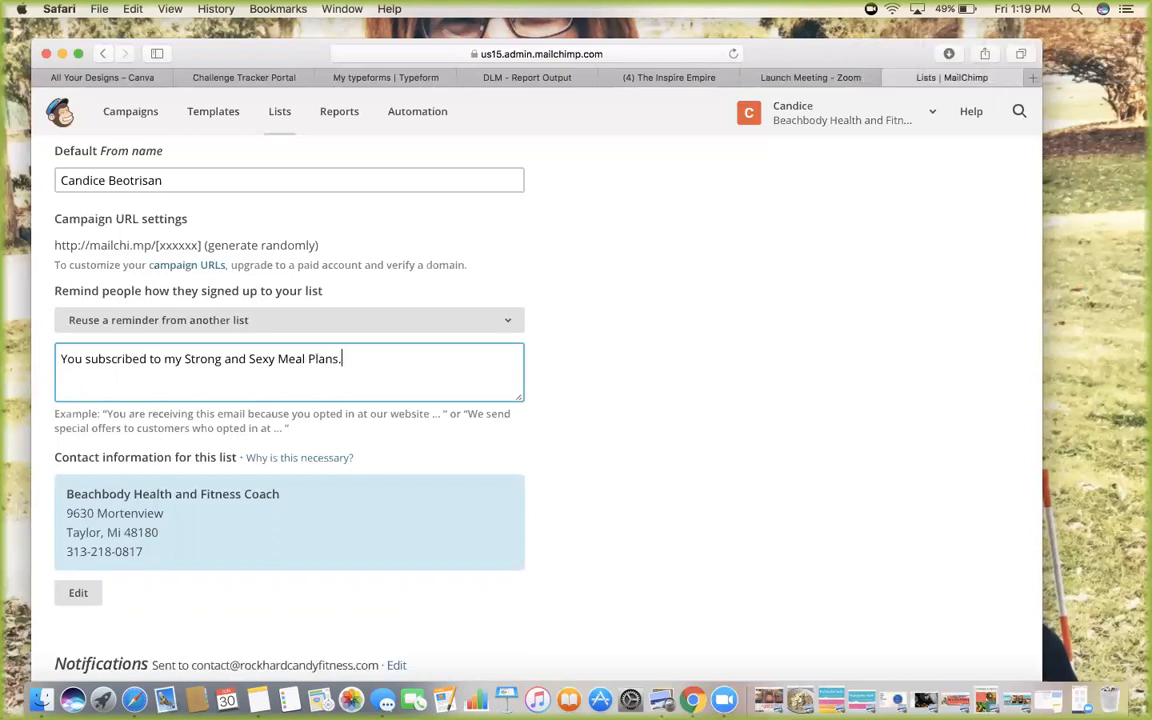
scroll(575, 220, down, 3)
scroll(315, 338, down, 5)
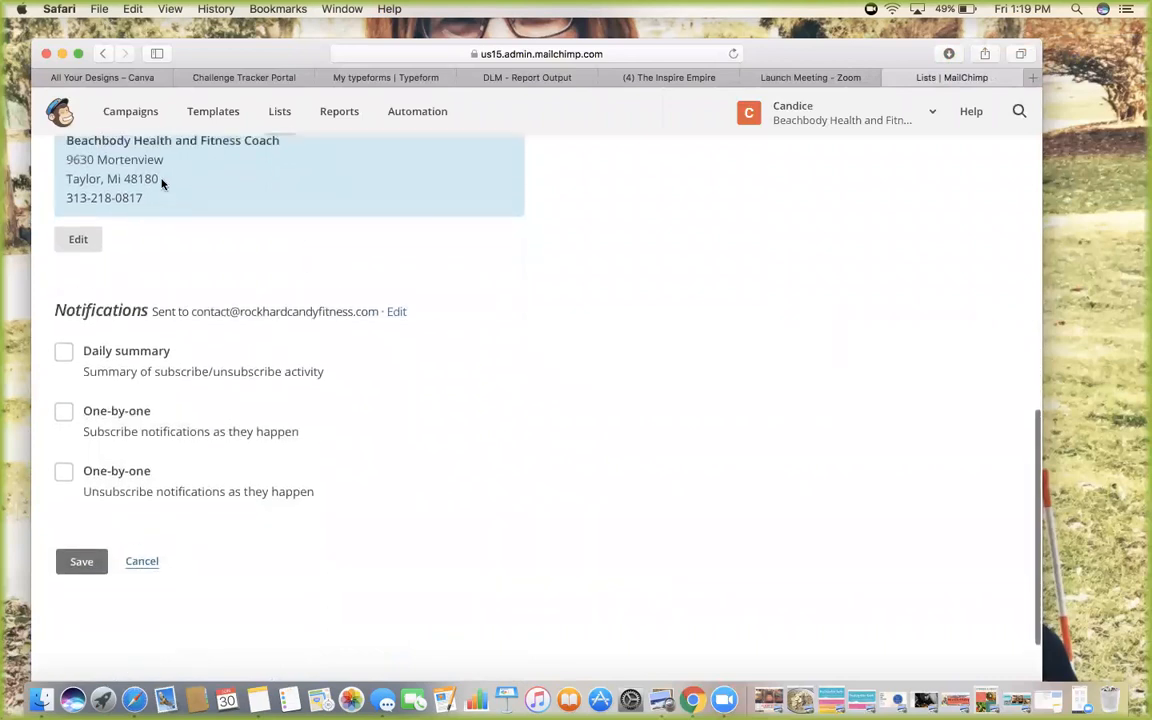
scroll(162, 184, up, 2)
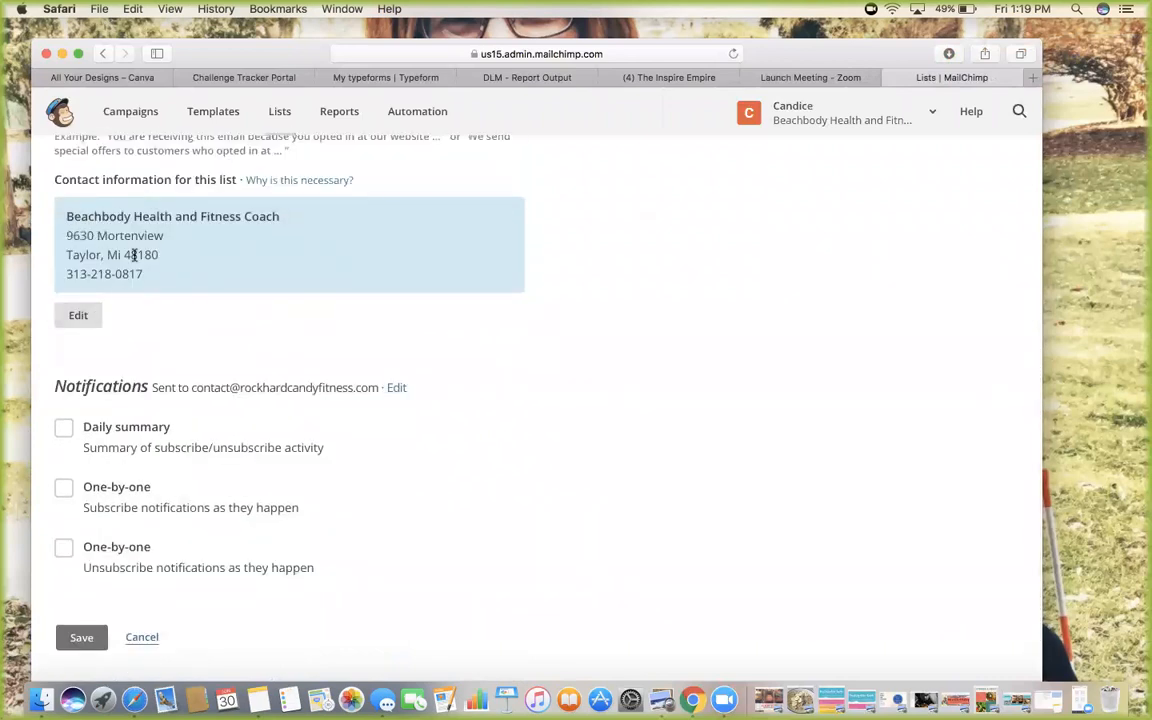
scroll(378, 321, down, 4)
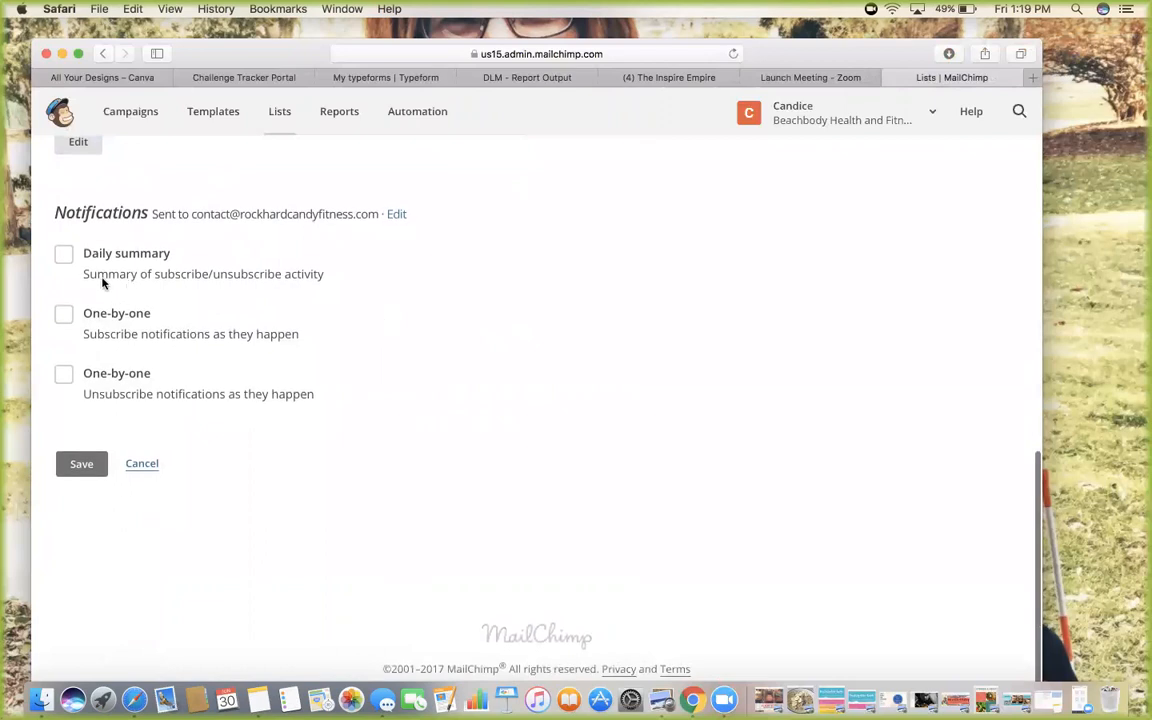
Enable Daily summary and both One-by-one notifications, then save the list
click(63, 254)
click(63, 314)
click(64, 378)
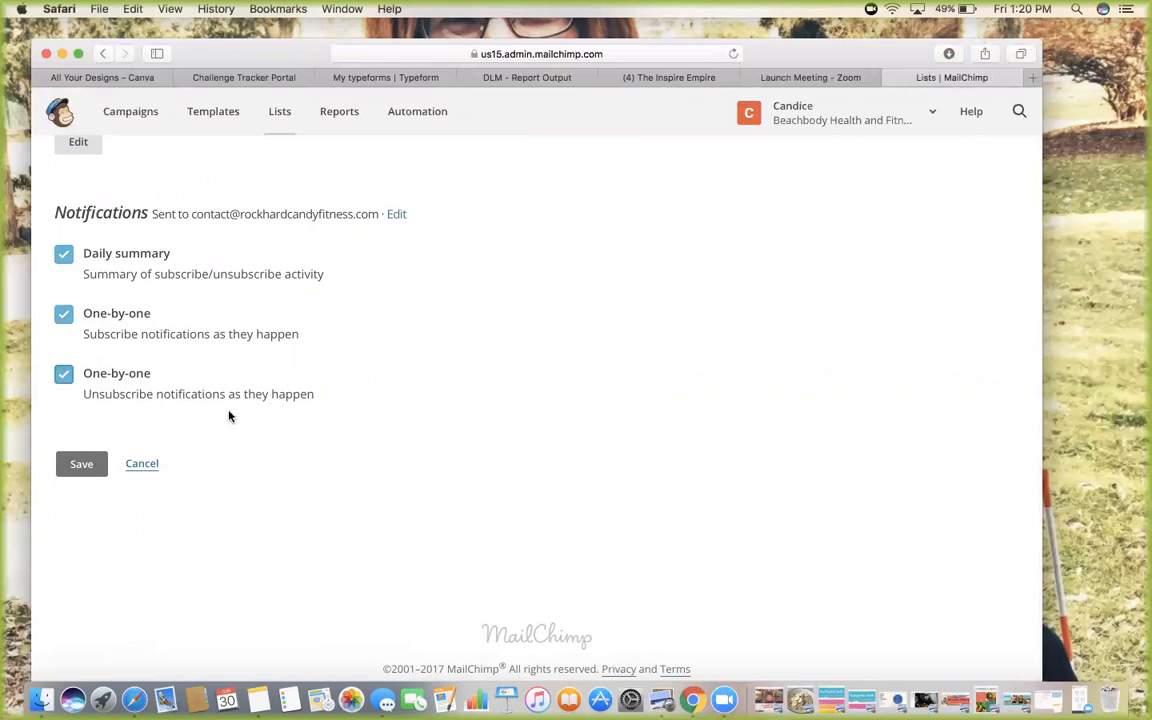
click(85, 473)
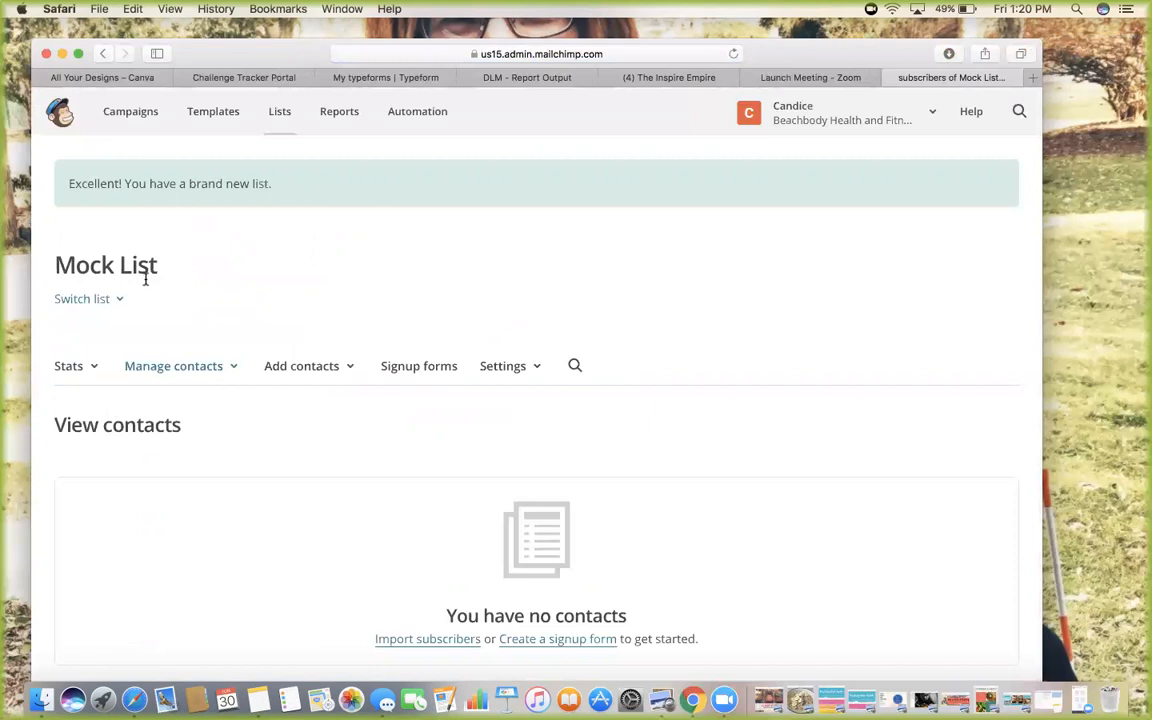
Open Mock List's signup form options and select the General forms builder
scroll(300, 350, down, 2)
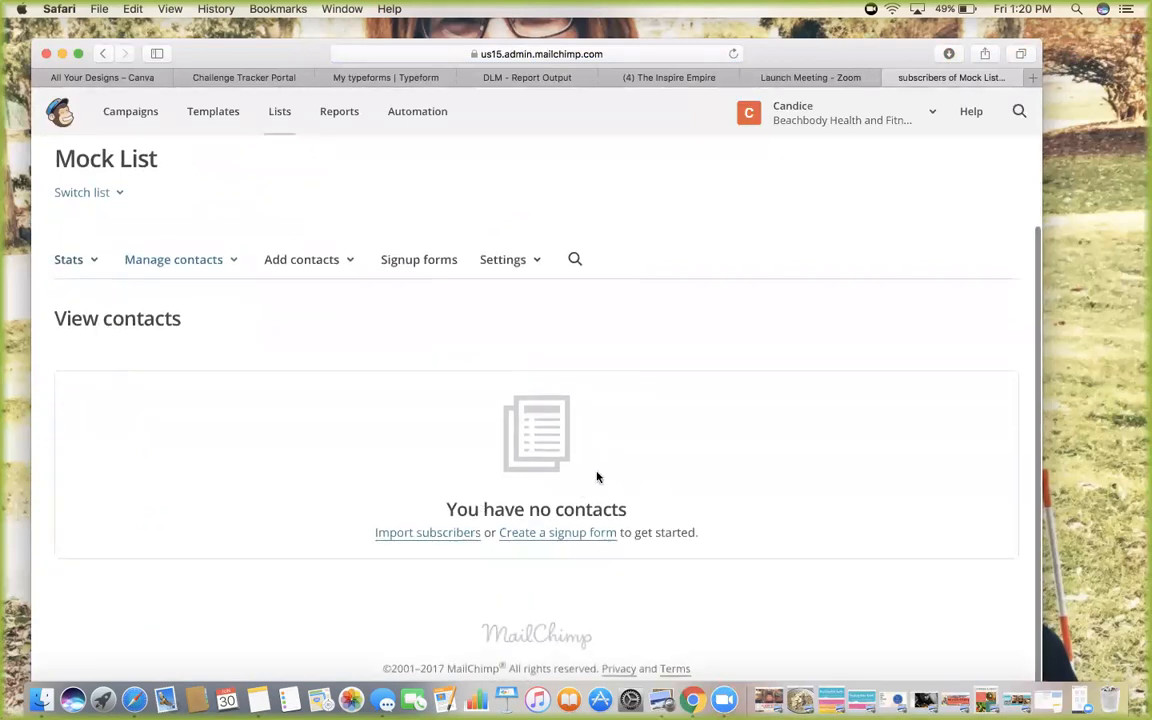
scroll(332, 483, up, 1)
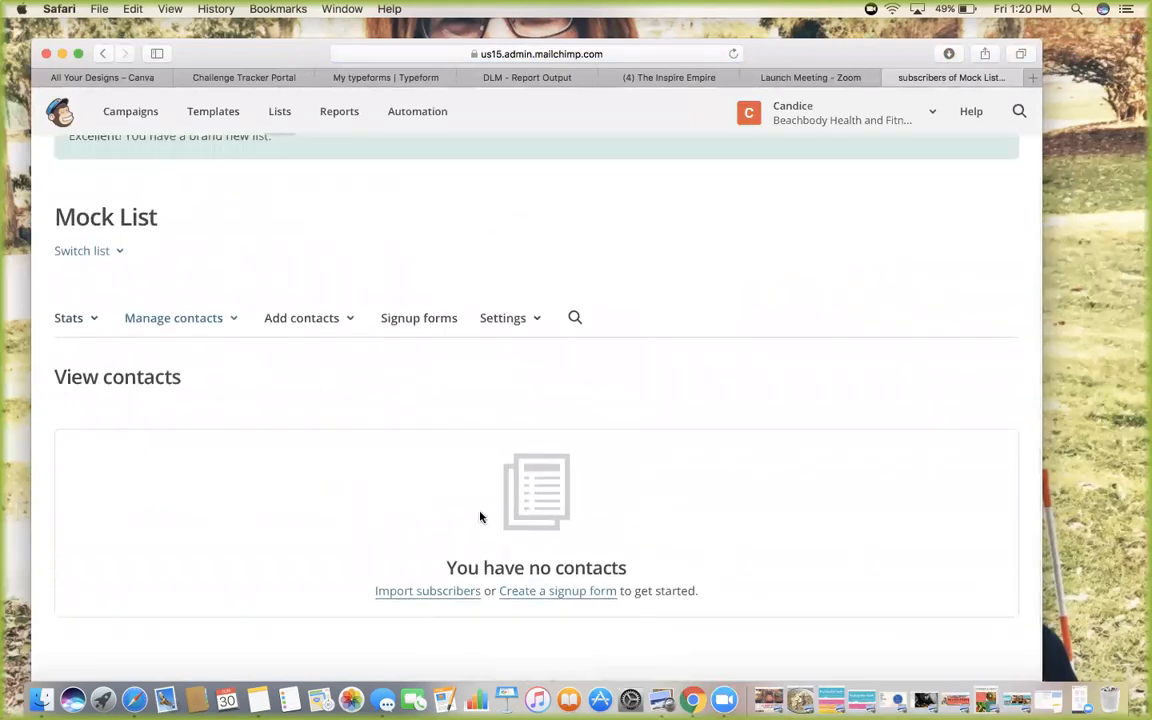
scroll(480, 516, down, 1)
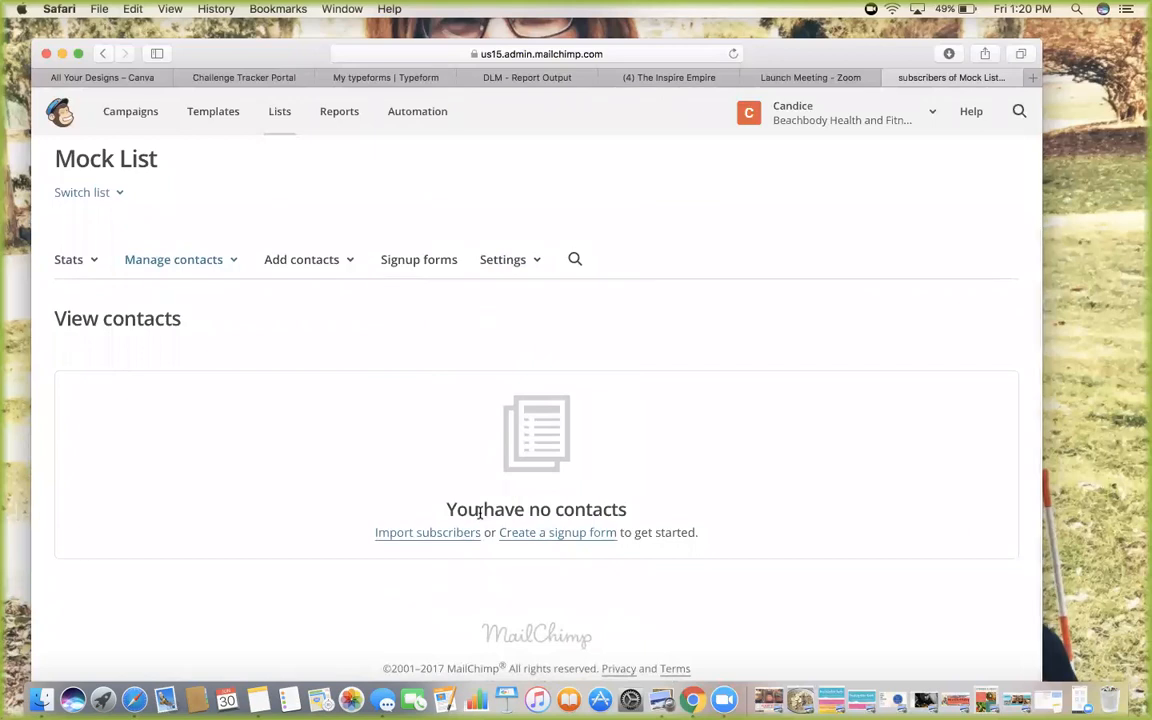
scroll(480, 513, up, 1)
click(423, 318)
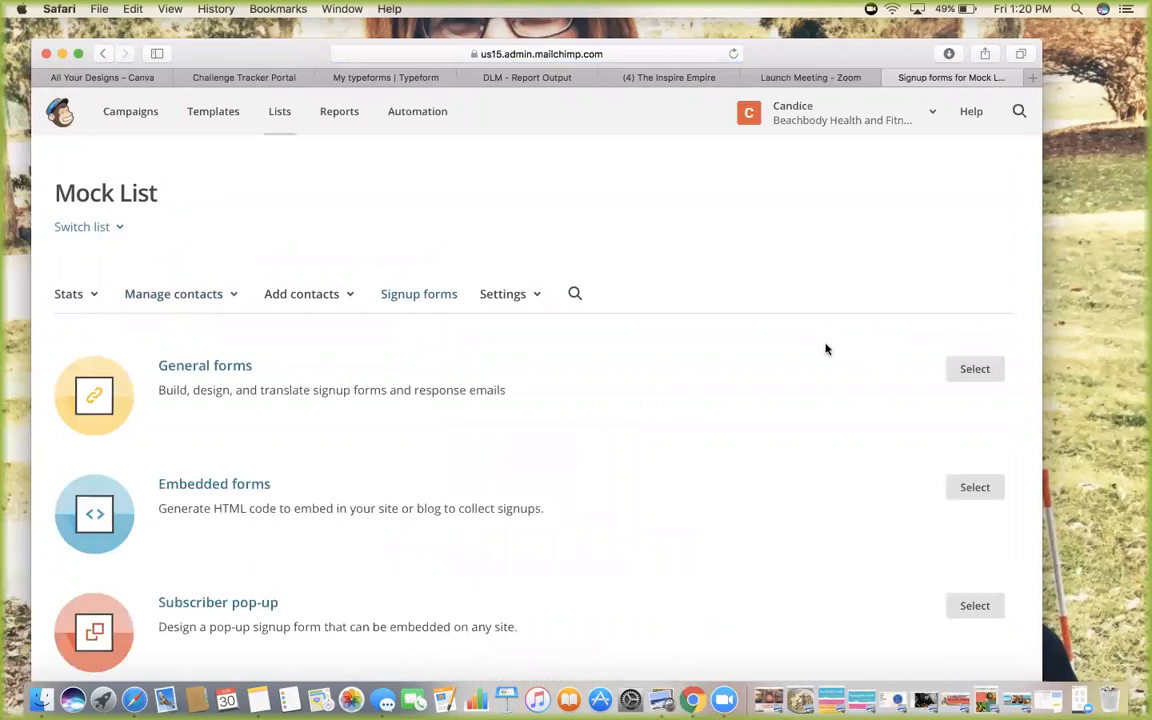
click(973, 377)
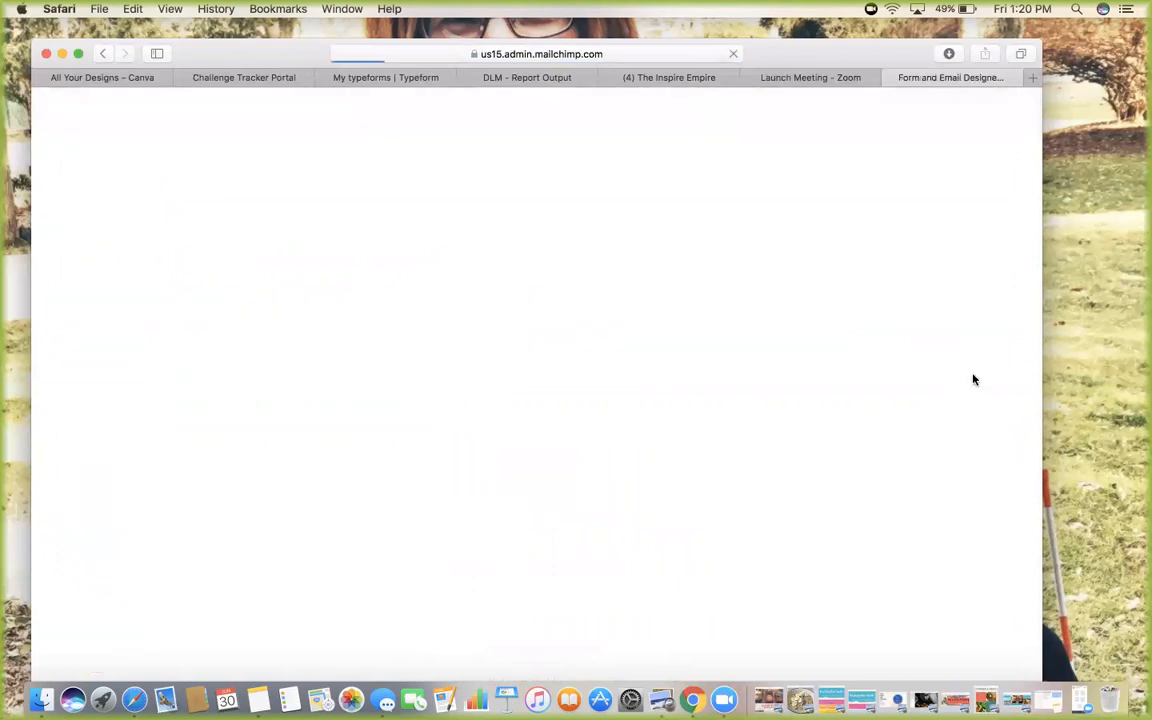
Add an Image field to the signup form from Add a field
scroll(679, 375, down, 5)
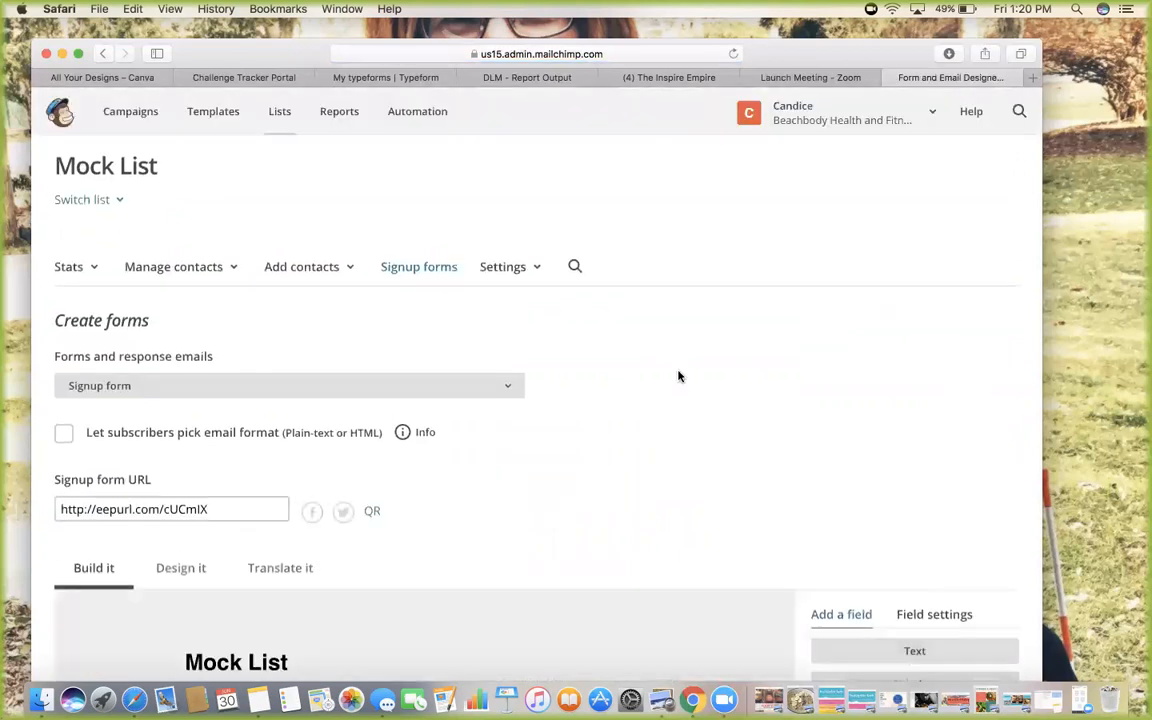
scroll(608, 280, up, 2)
scroll(608, 280, down, 5)
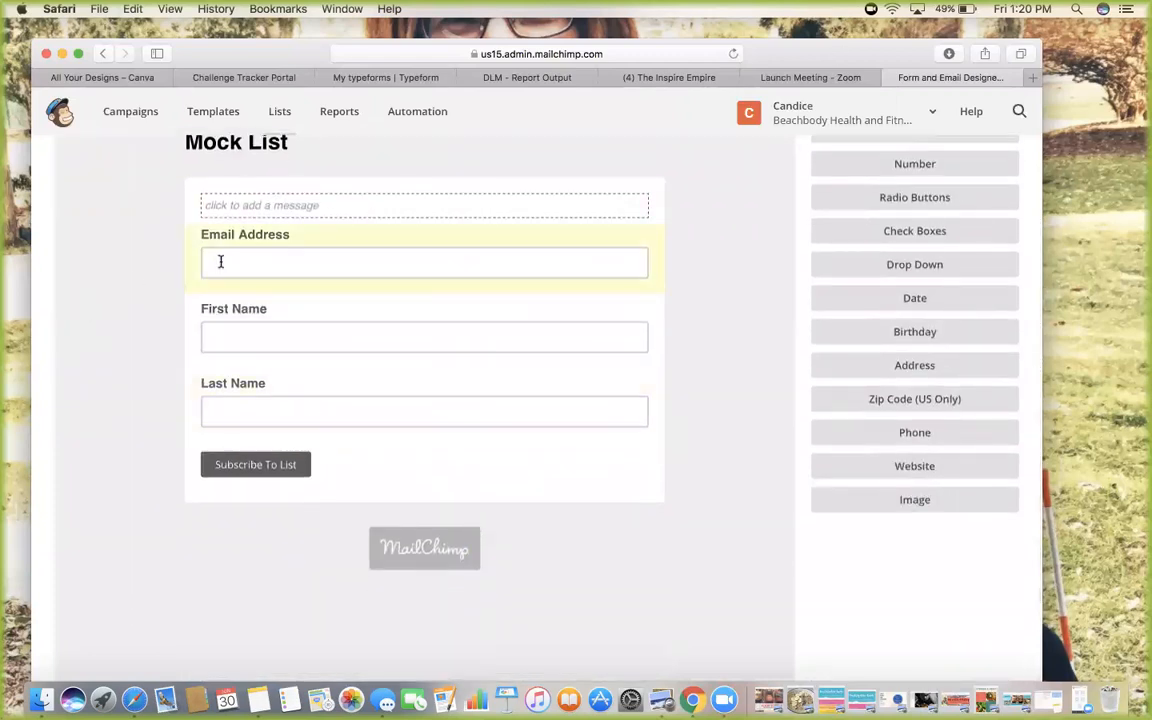
scroll(220, 261, up, 2)
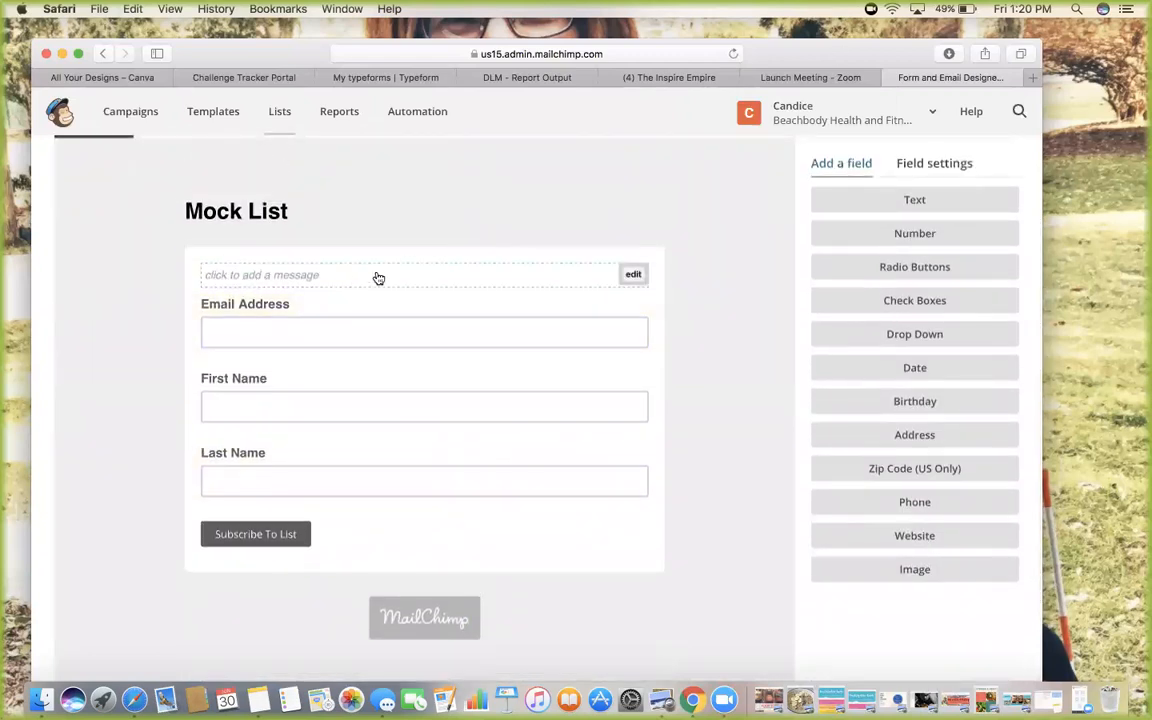
scroll(566, 280, up, 1)
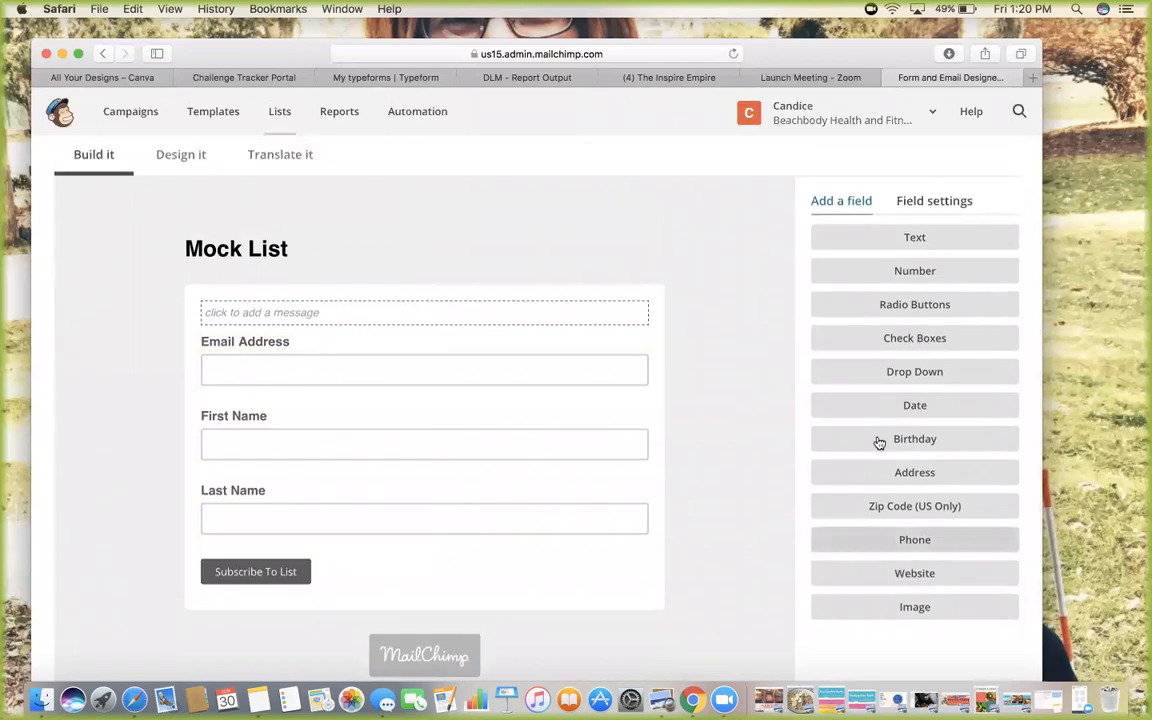
click(912, 608)
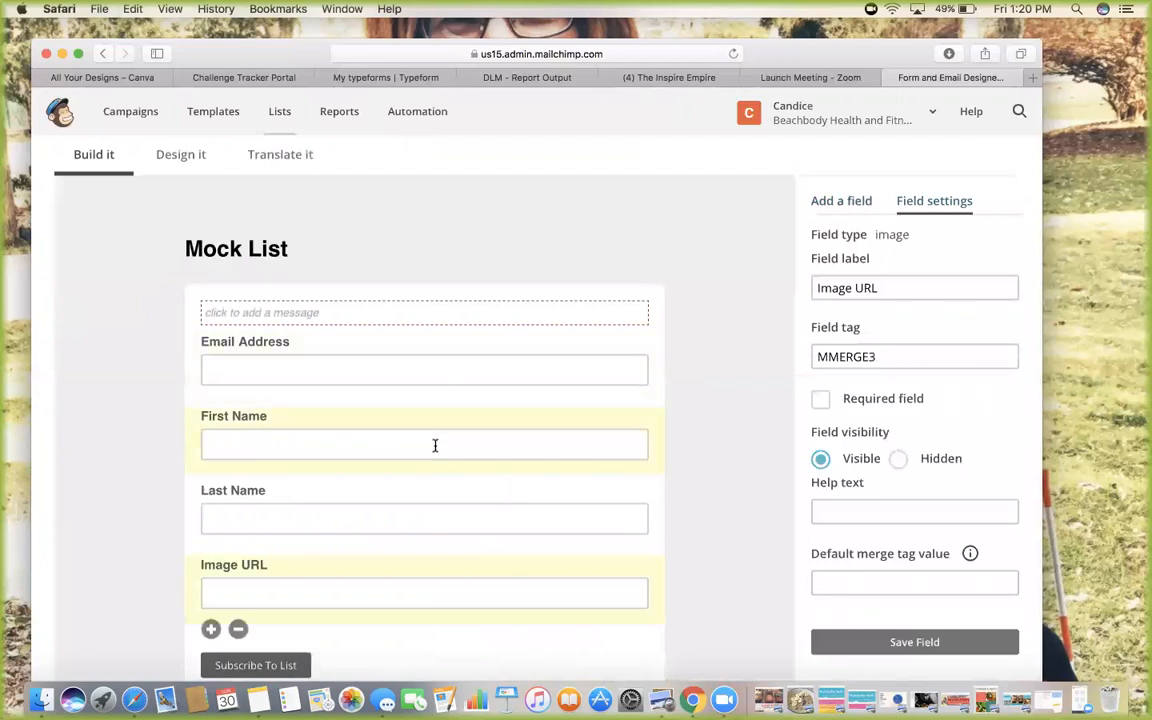
Delete the Image URL field, confirming with DELETE in the prompt
scroll(435, 445, down, 1)
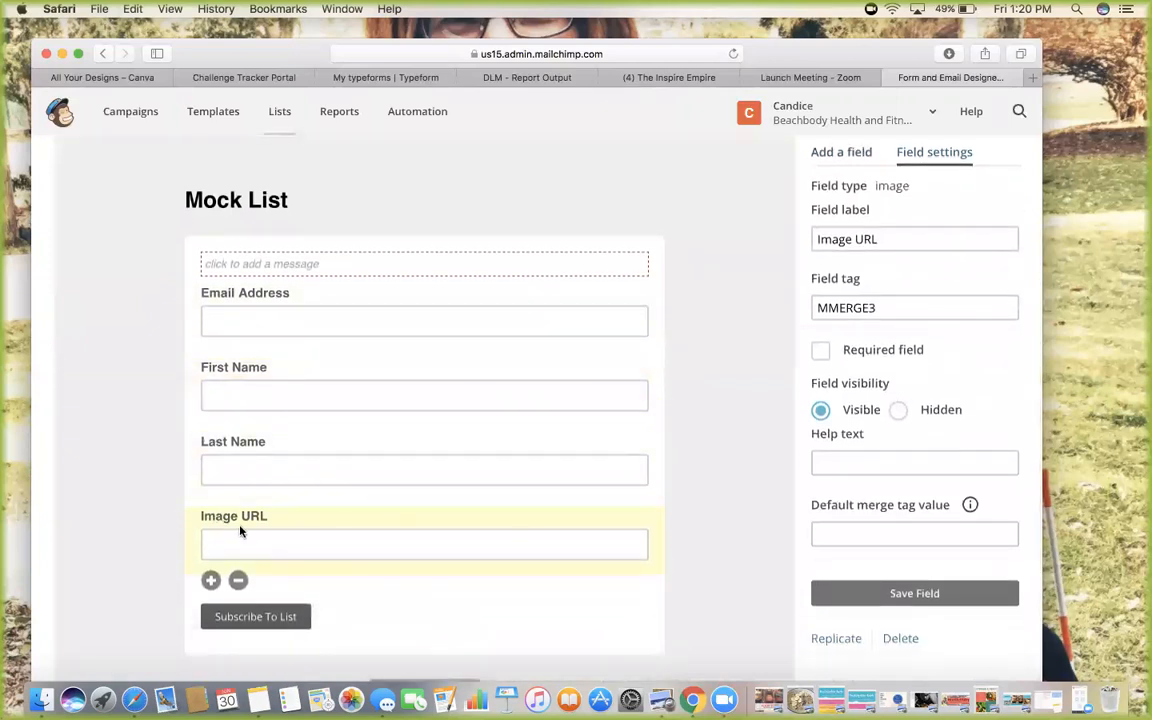
click(238, 581)
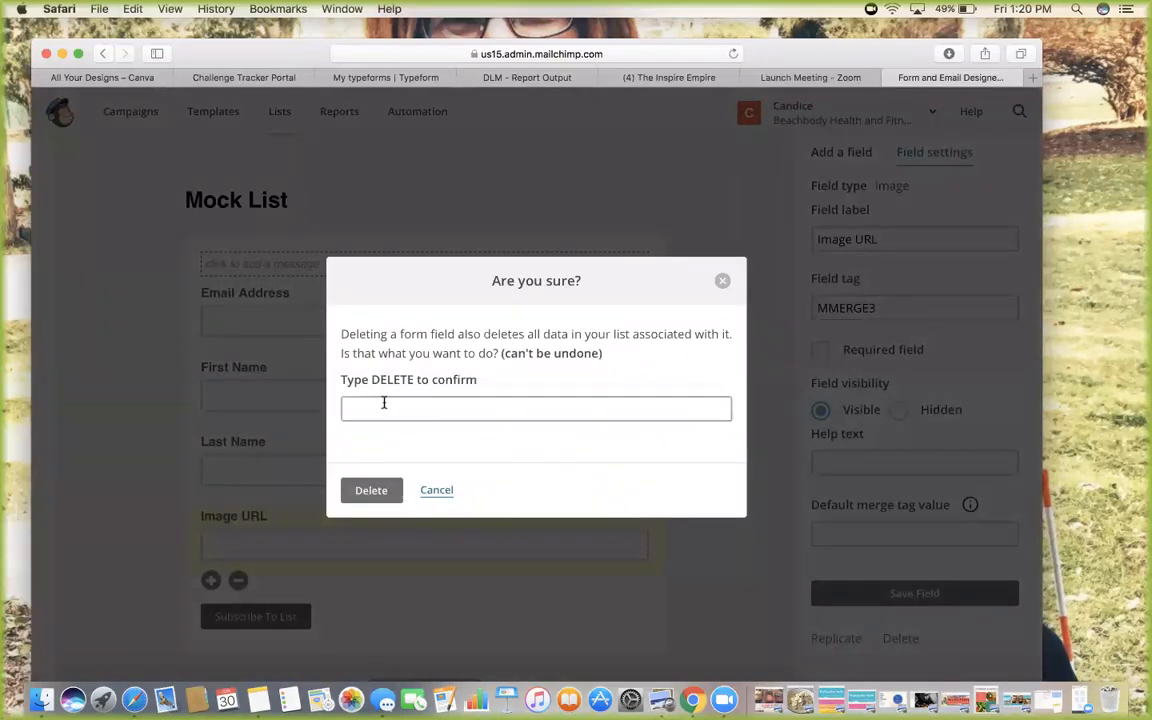
text(DELETE)
click(358, 497)
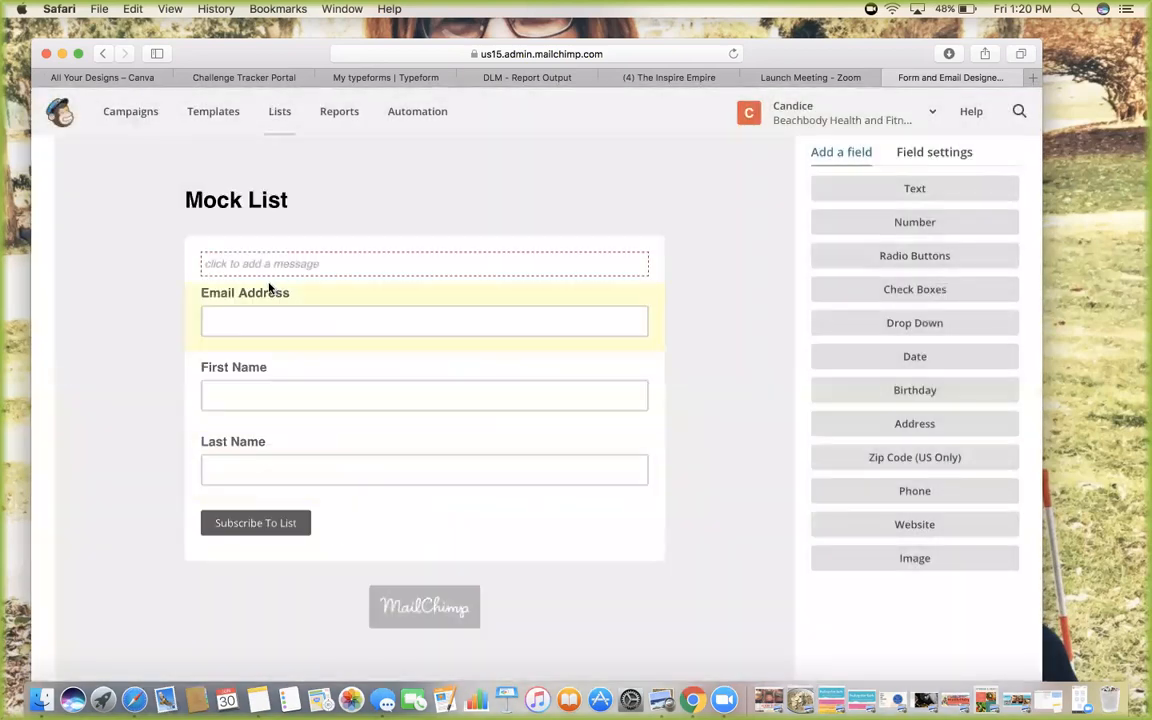
Show the Field settings panel for the remaining signup form fields
mouse_move(452, 201)
scroll(450, 200, up, 2)
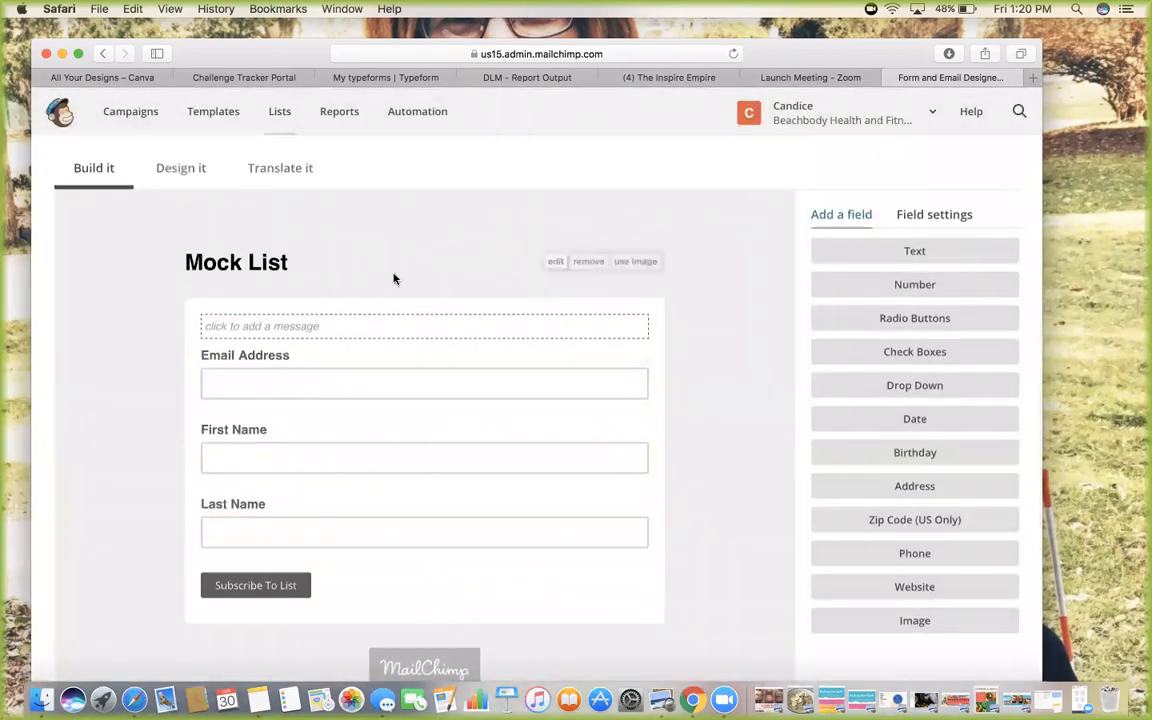
scroll(771, 535, down, 1)
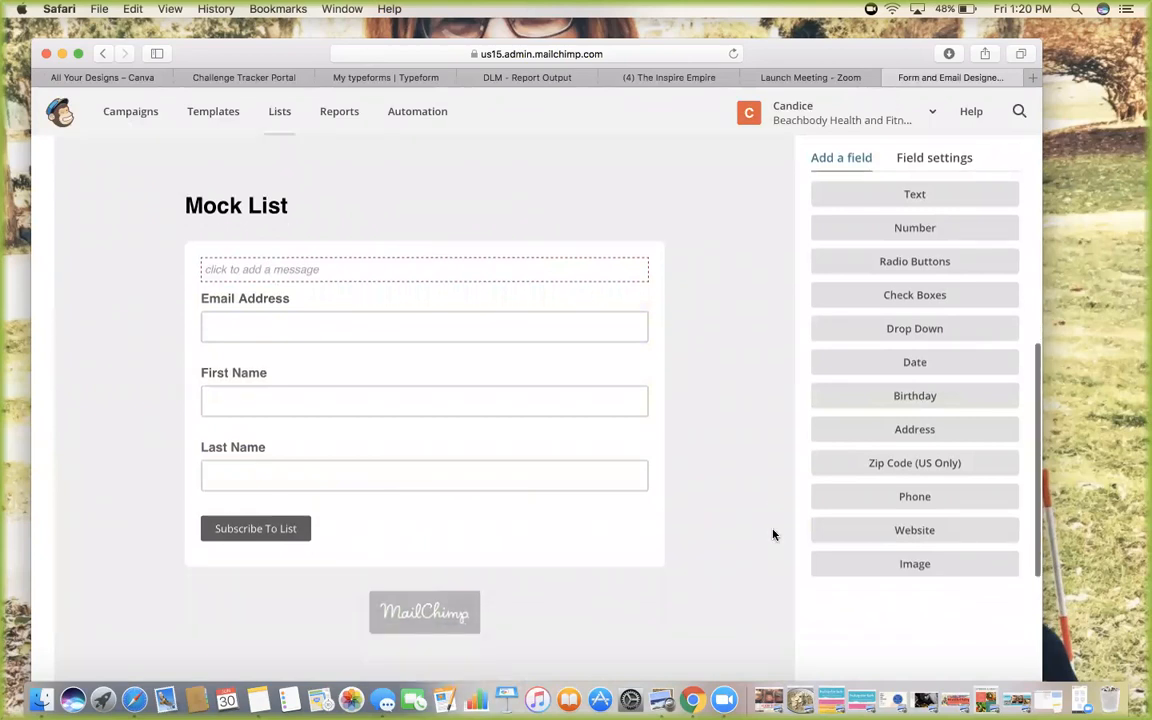
scroll(758, 465, up, 4)
click(931, 347)
scroll(931, 344, down, 3)
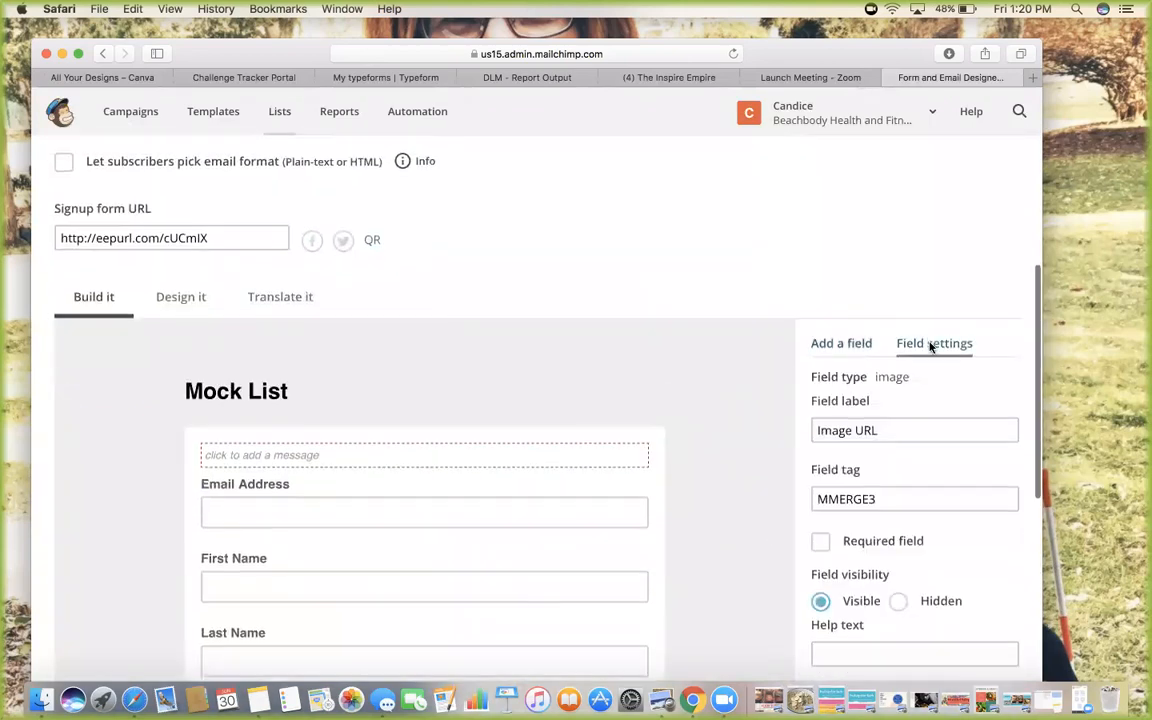
scroll(930, 343, down, 3)
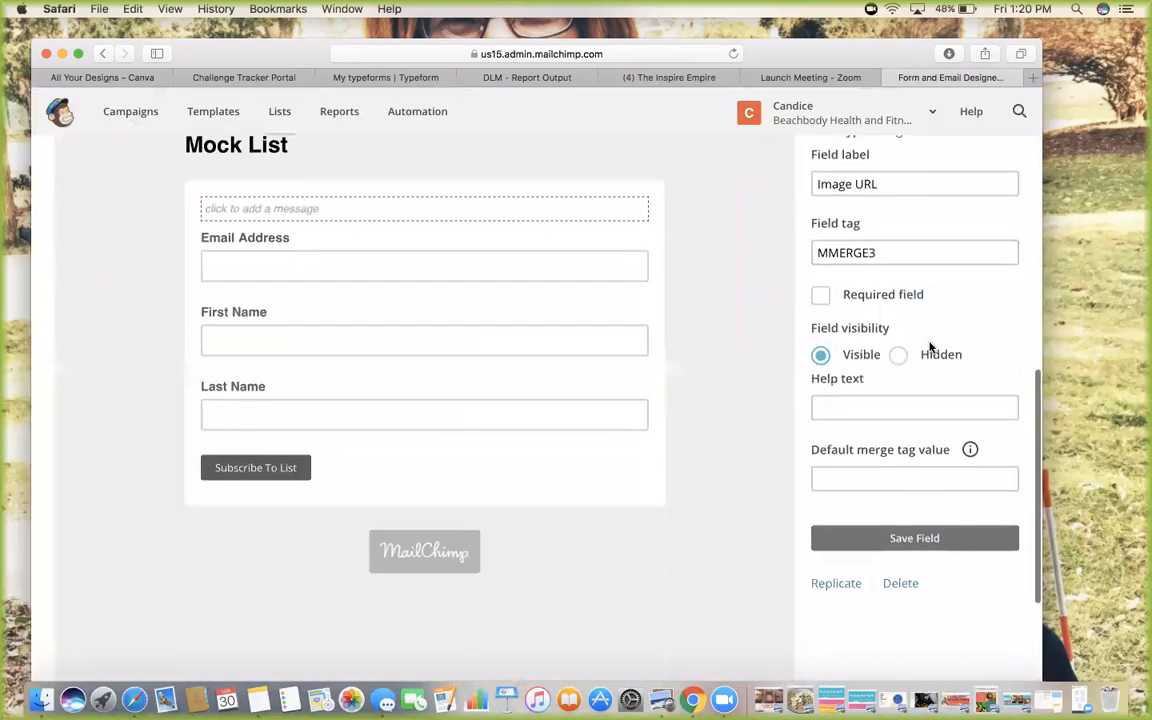
Switch the form builder's right panel back to the Add a field list of field types
scroll(894, 389, down, 5)
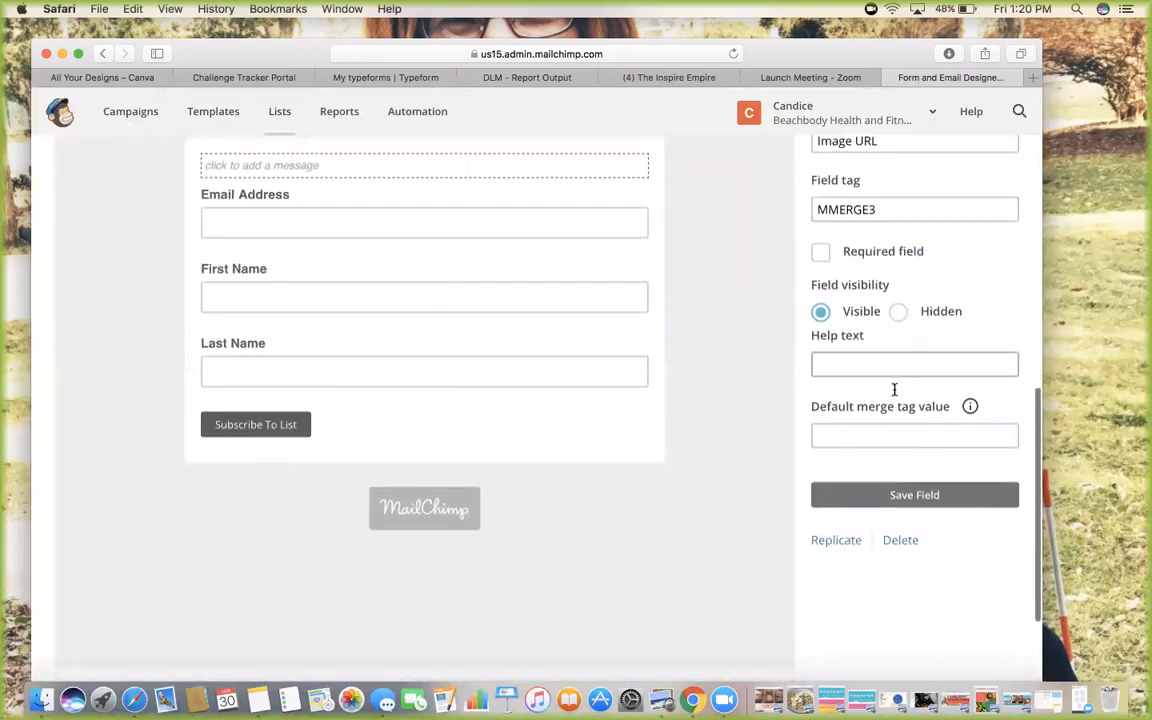
scroll(895, 396, up, 6)
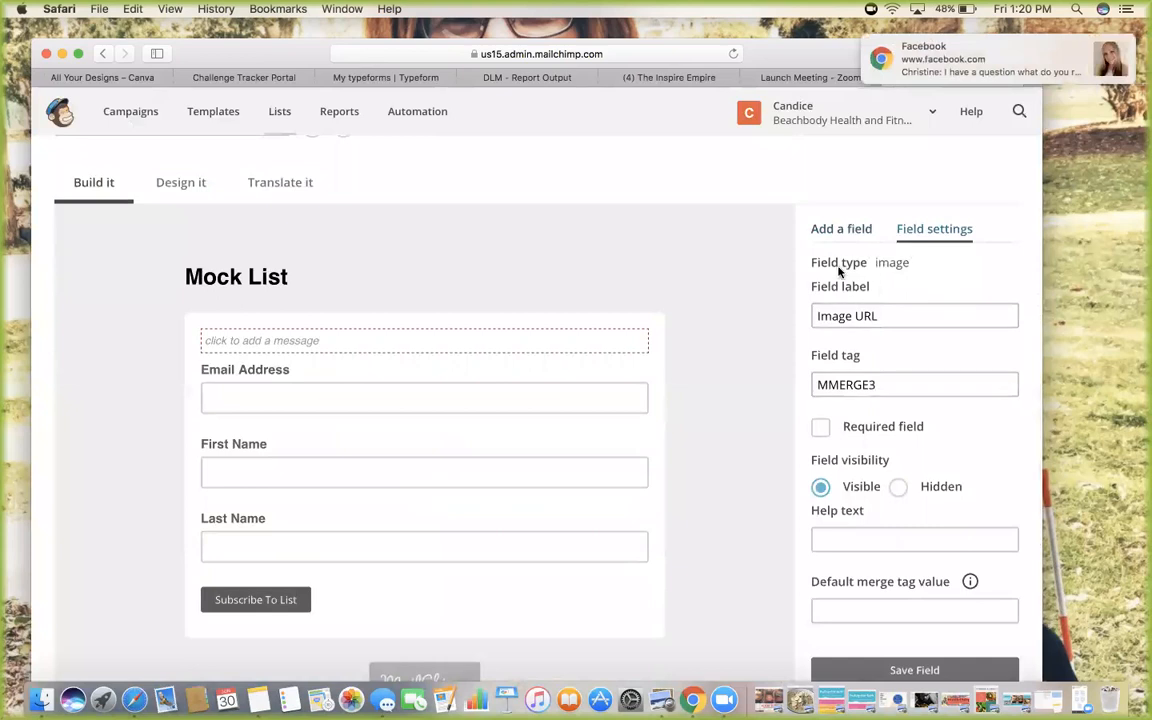
scroll(915, 264, down, 1)
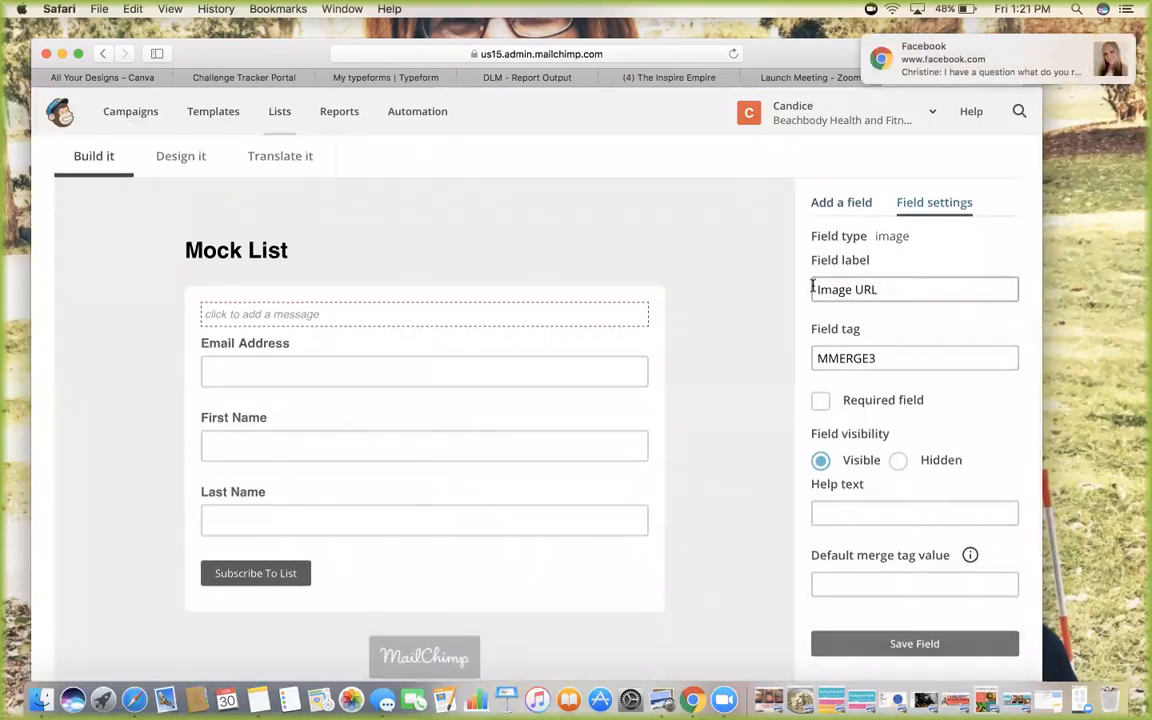
scroll(932, 289, down, 2)
scroll(792, 265, up, 3)
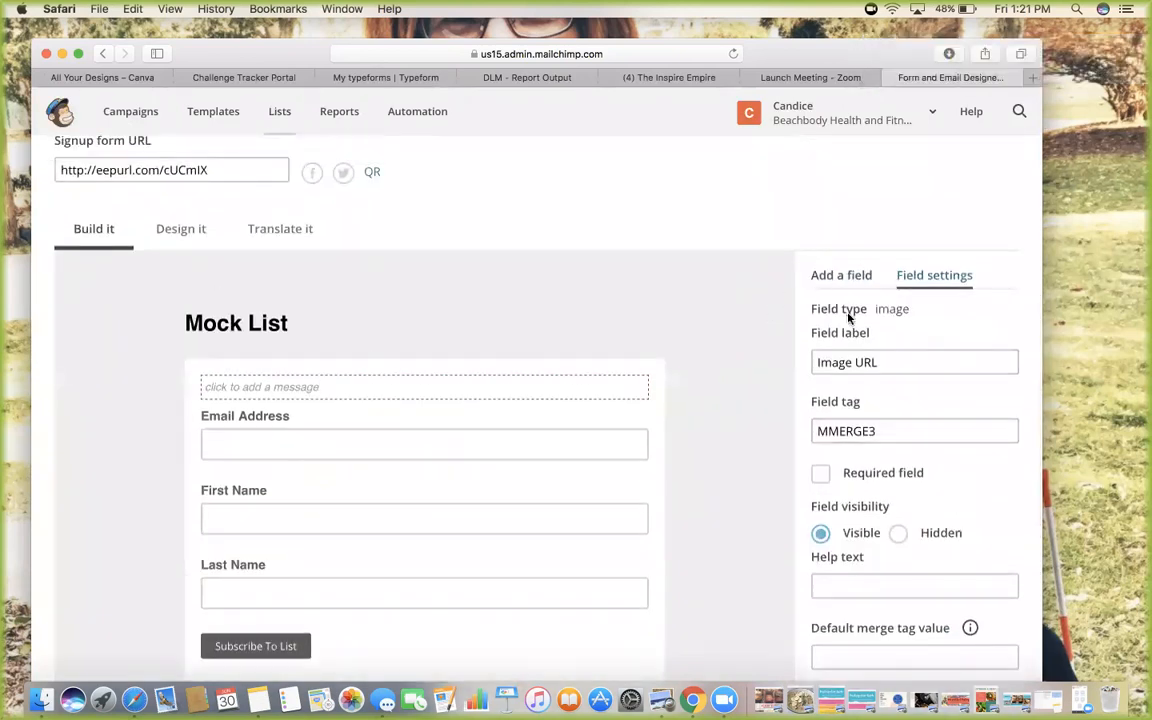
click(841, 280)
scroll(840, 284, down, 2)
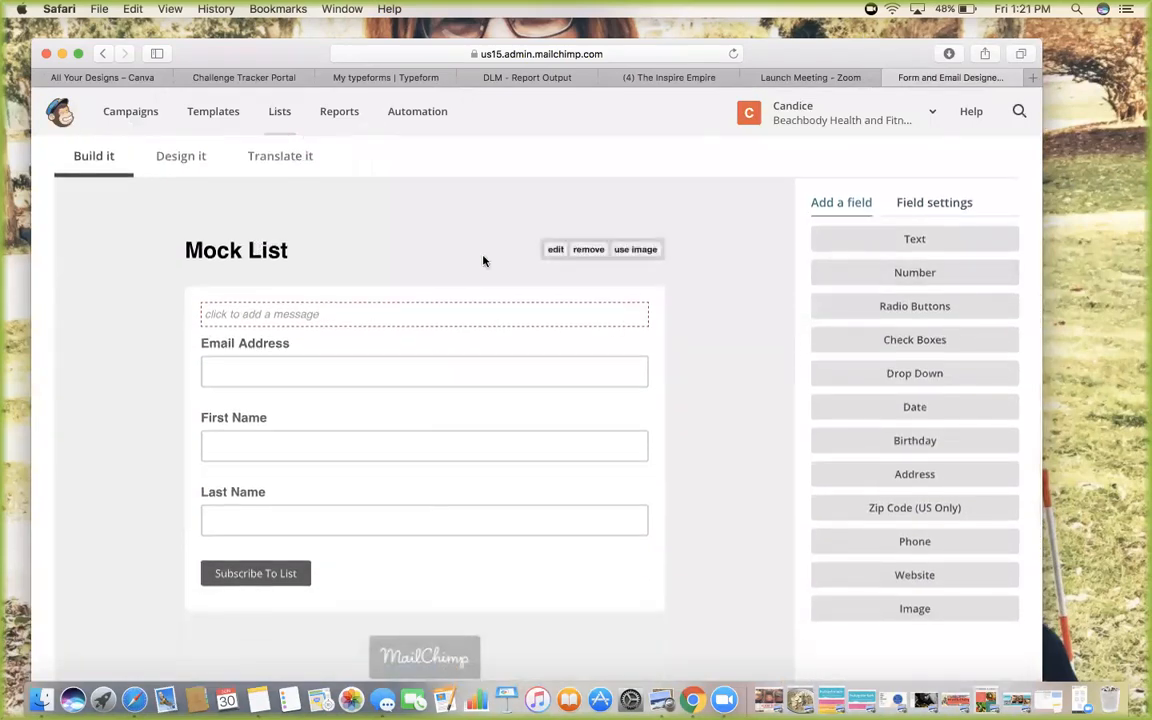
Retitle the signup form heading from 'Mock List' to 'STRONG AND SEXY MEAL PLAN' and save
click(555, 250)
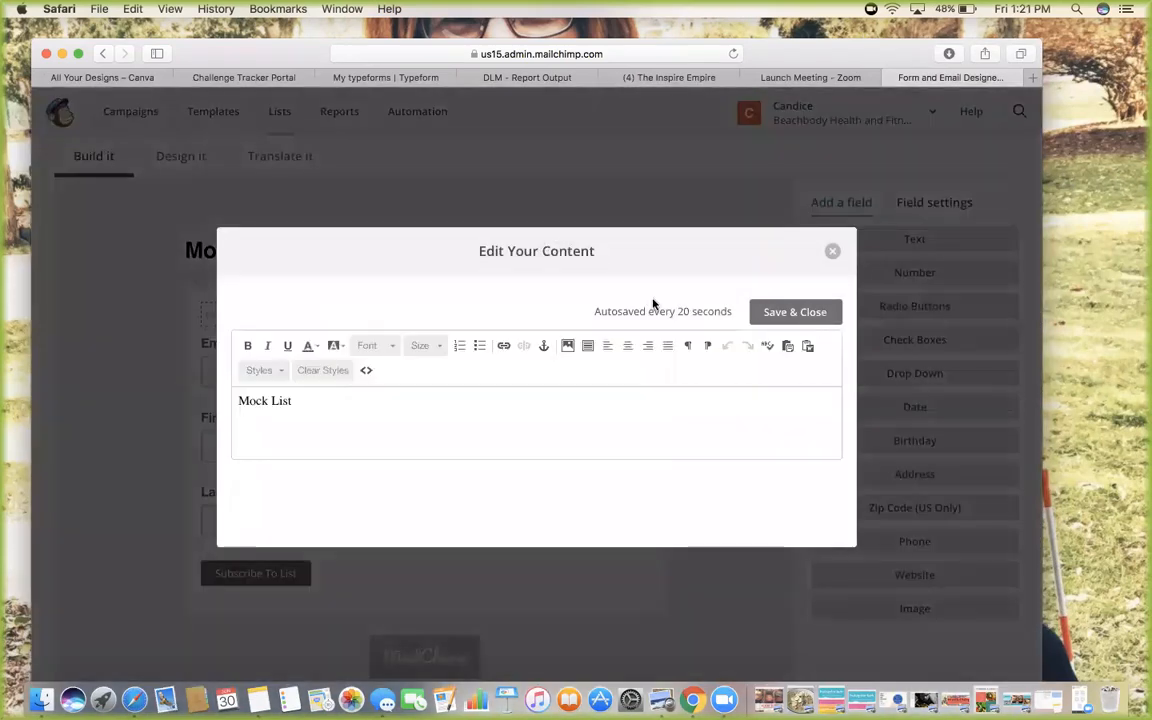
drag(307, 399, 212, 400)
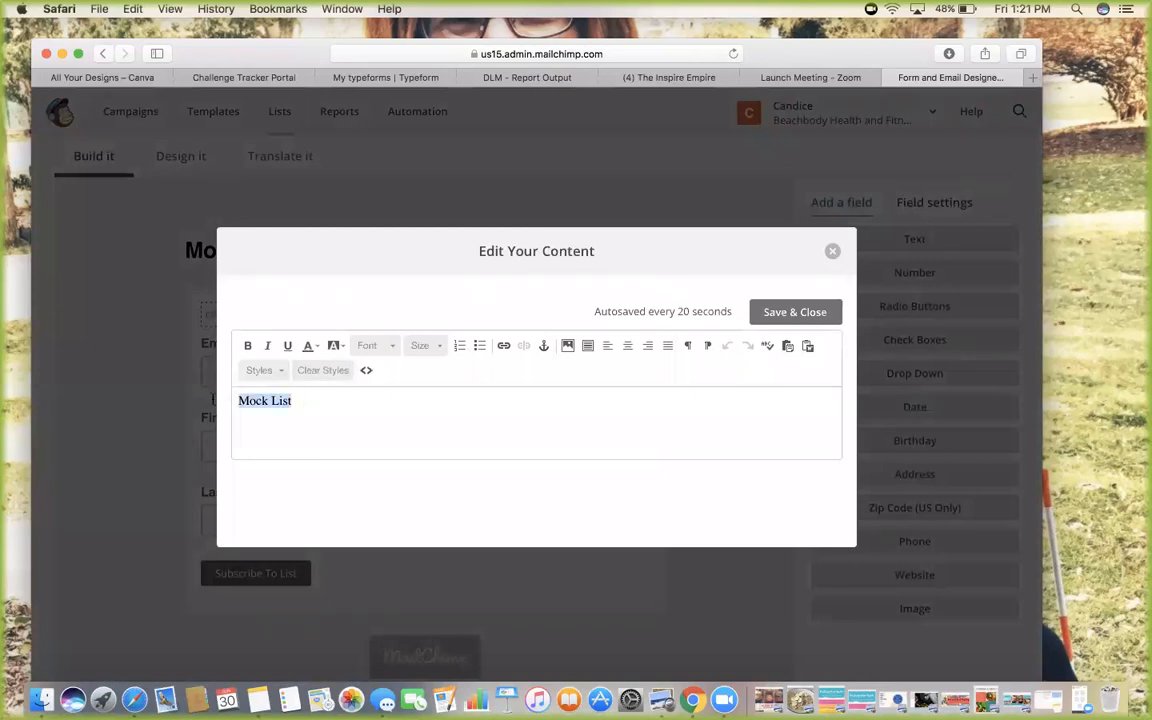
text(STRONG AND SEXY MEAL)
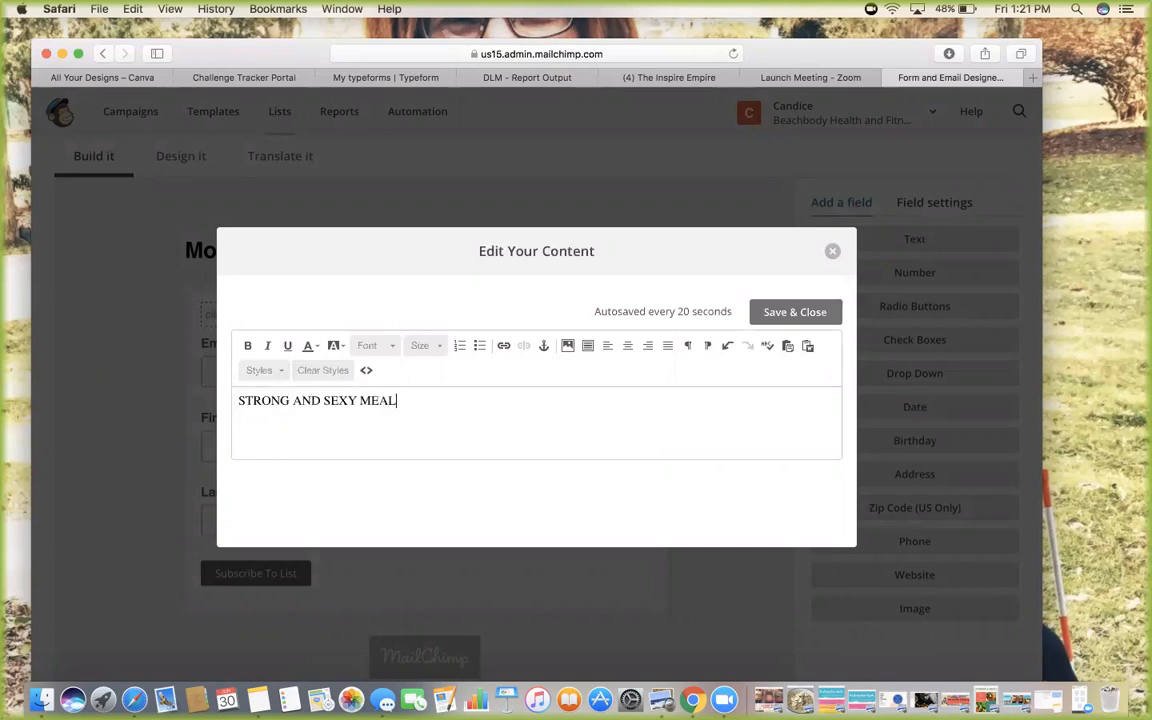
click(790, 311)
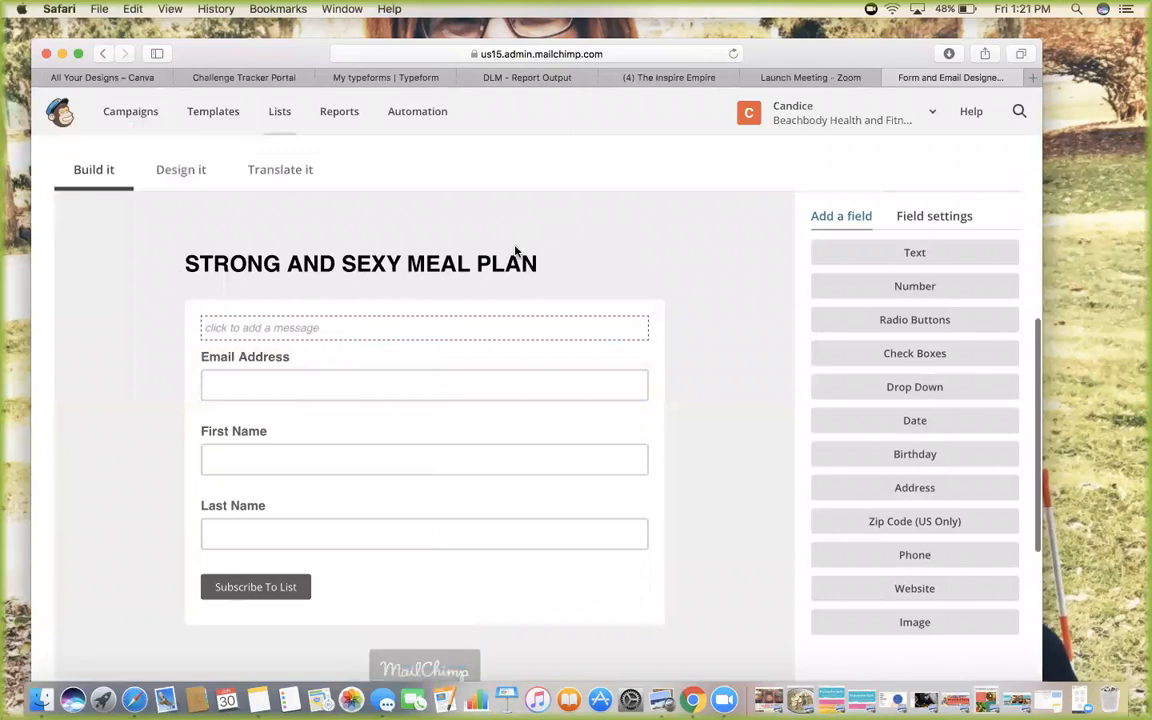
Open the image picker for the form header and browse the available images
mouse_move(540, 256)
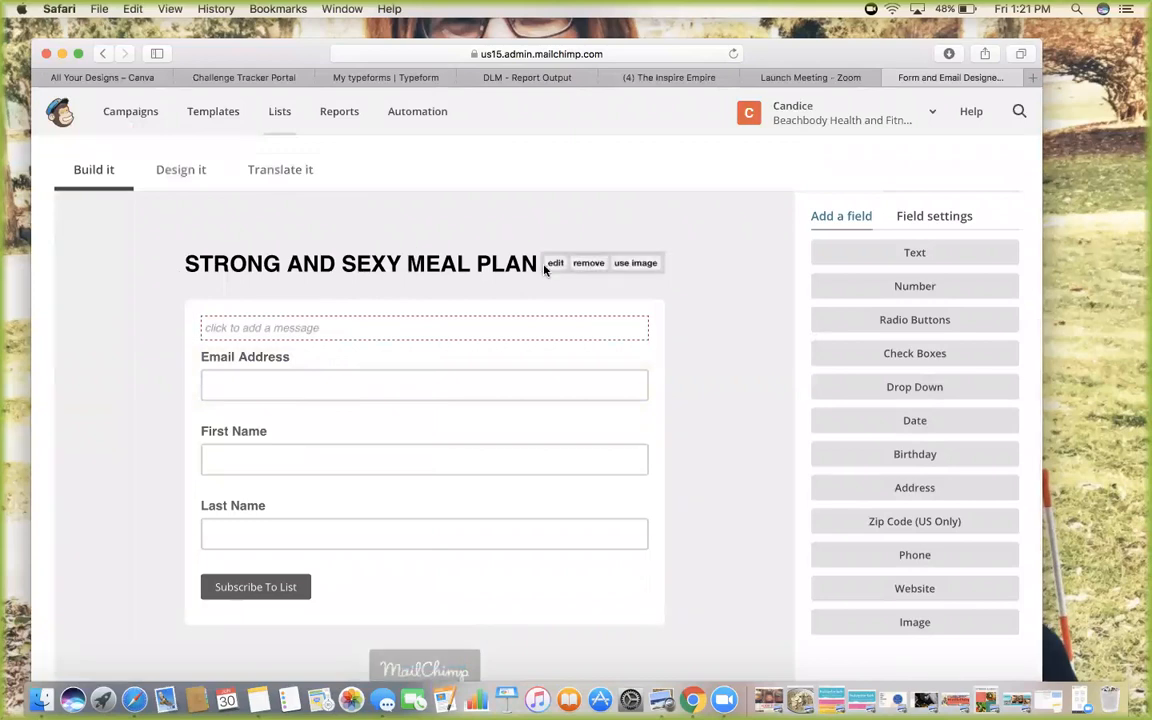
click(636, 264)
scroll(636, 265, down, 2)
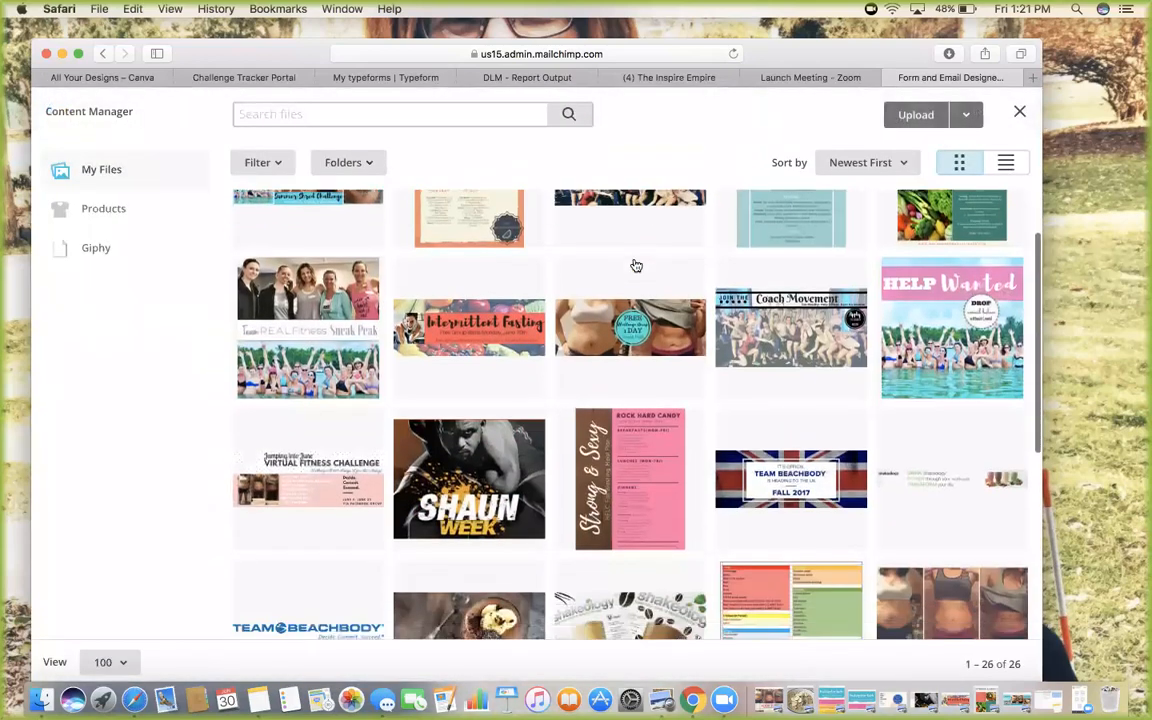
scroll(636, 265, down, 4)
scroll(636, 265, up, 3)
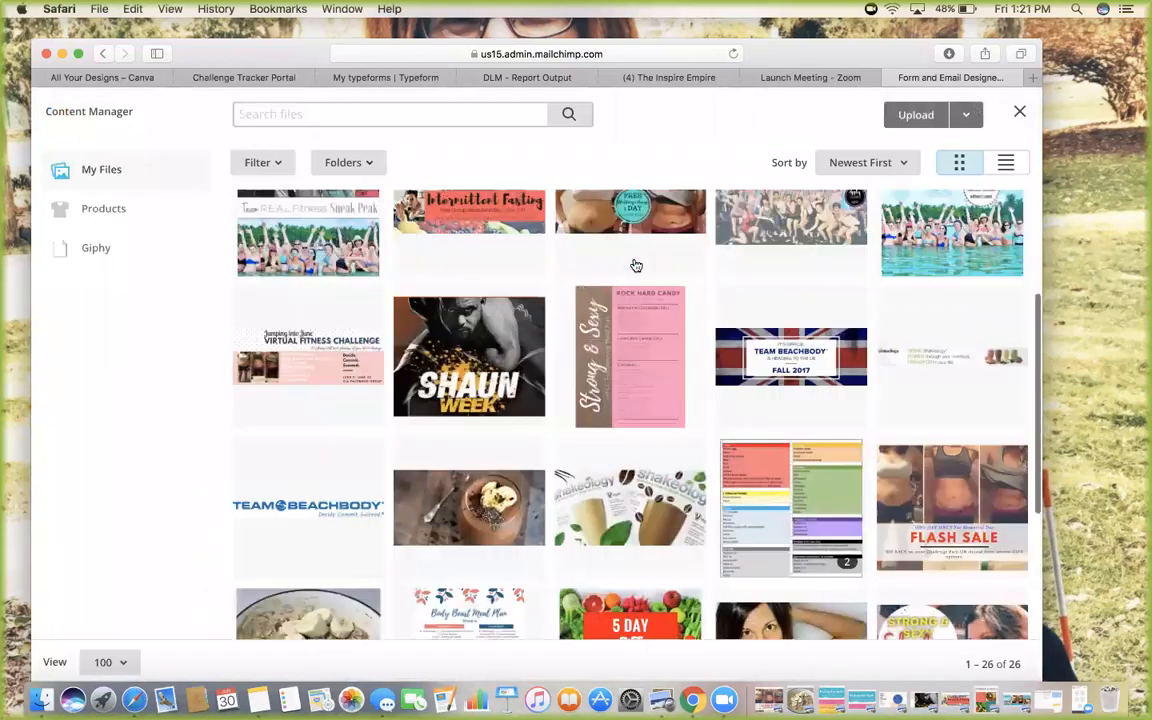
scroll(636, 265, up, 3)
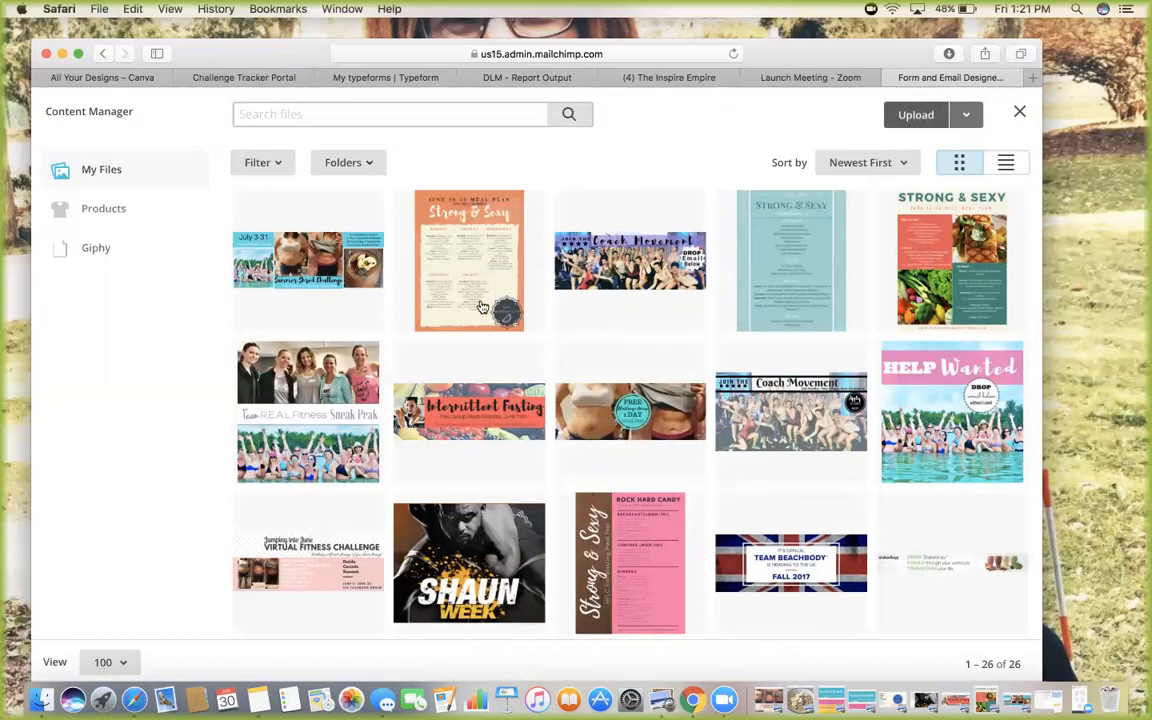
scroll(479, 306, down, 2)
scroll(481, 306, up, 2)
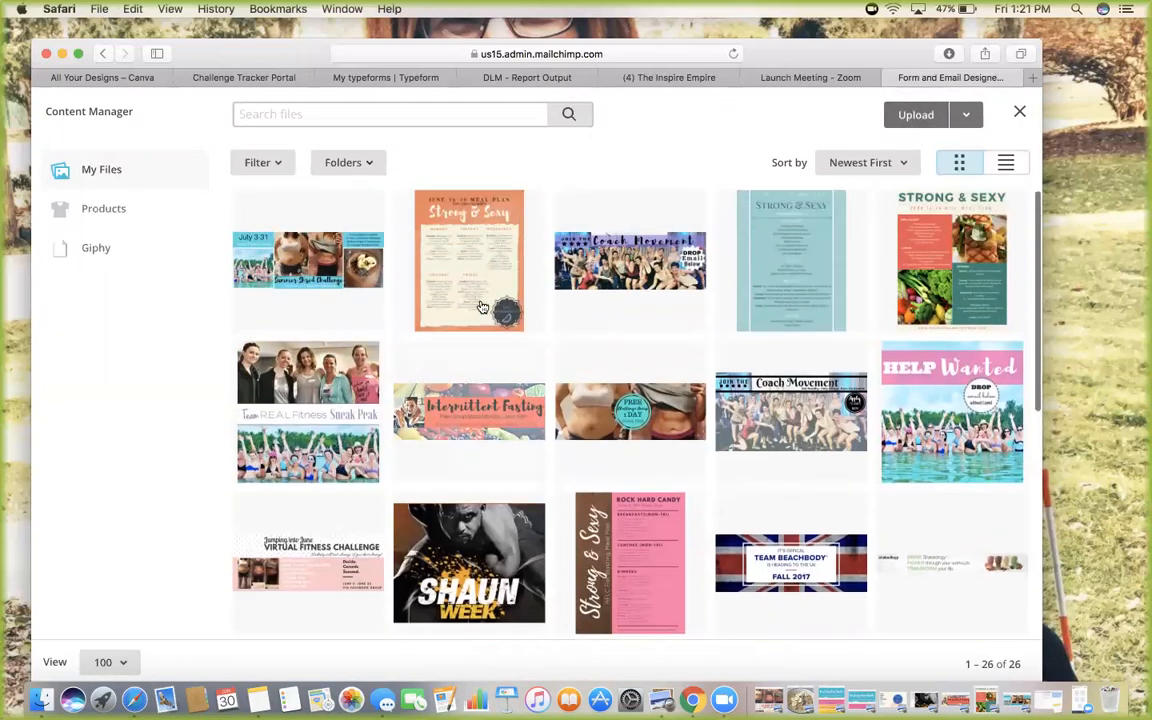
scroll(690, 378, down, 3)
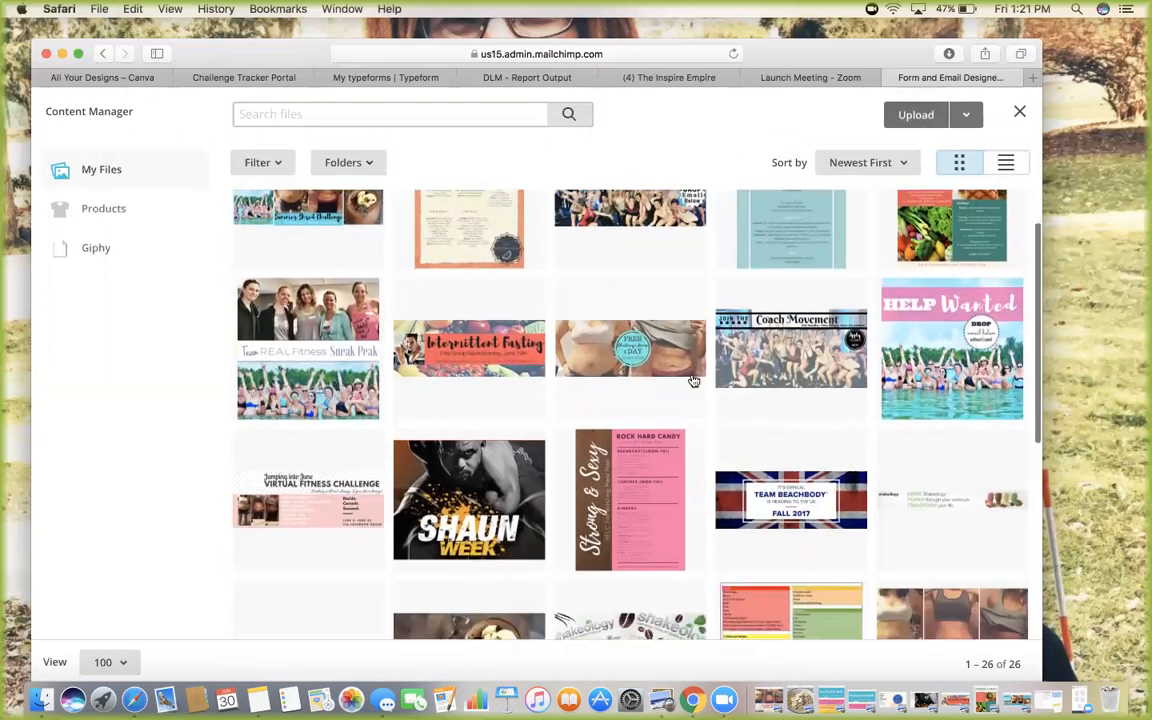
scroll(690, 378, up, 3)
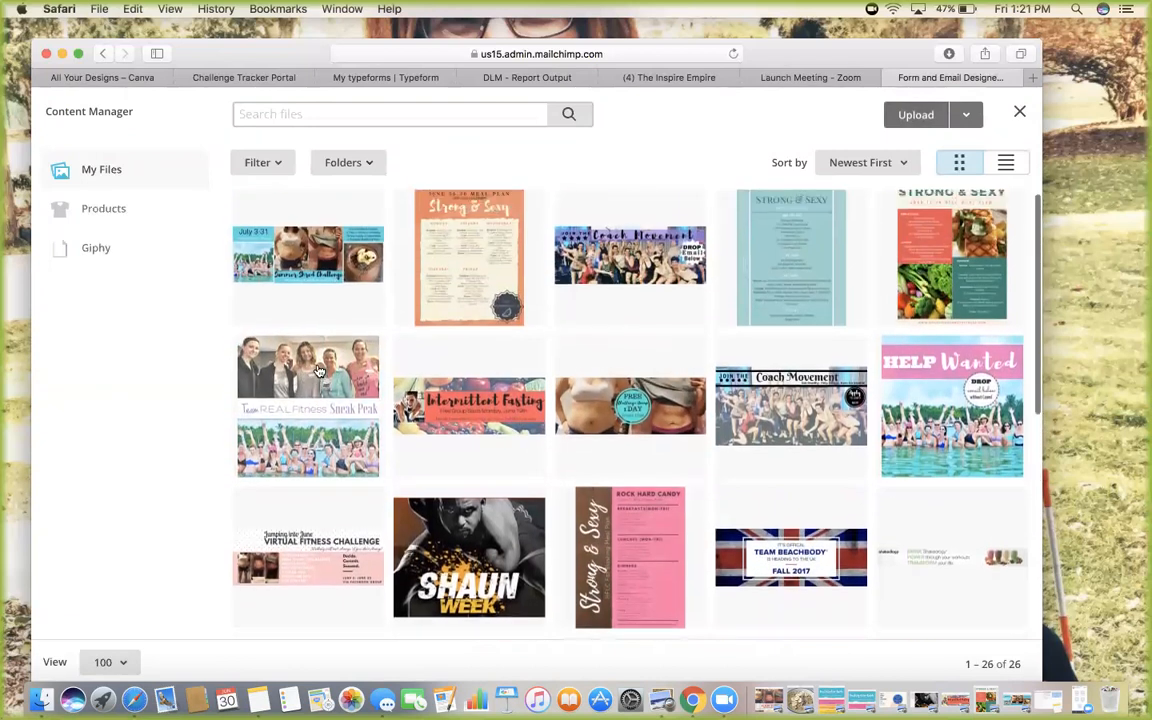
scroll(317, 368, down, 2)
Insert the Team R.E.A.L Fitness Sneak Peak group photo as the form header
click(317, 340)
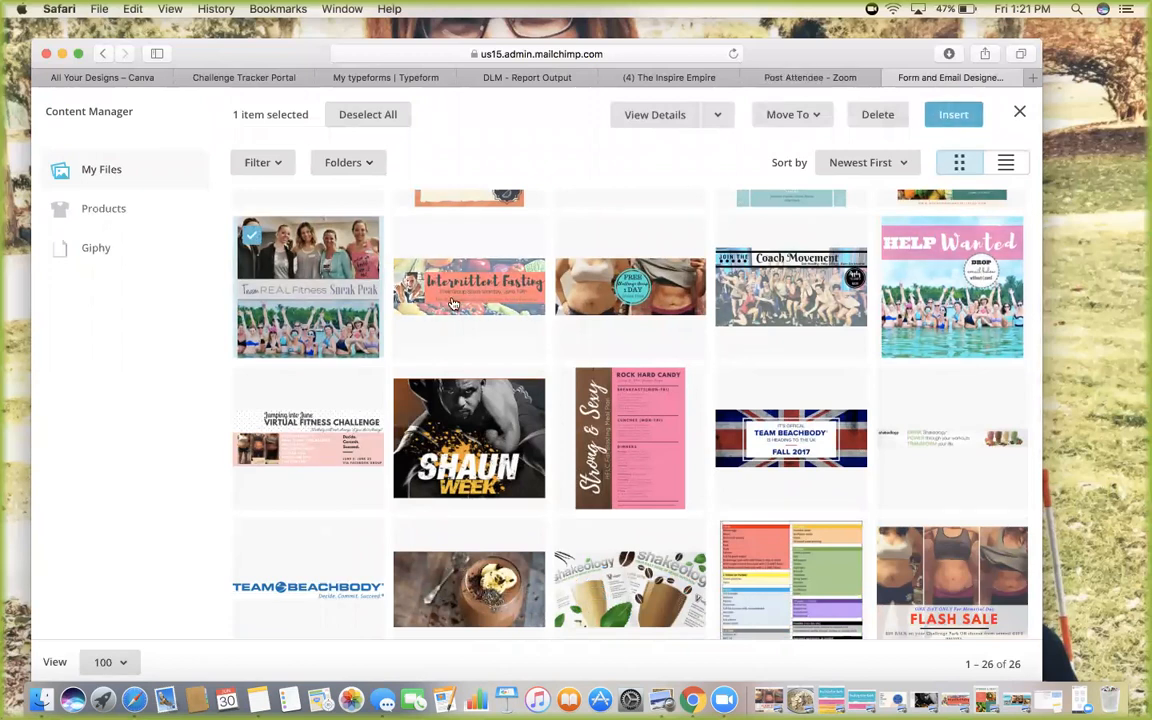
click(953, 114)
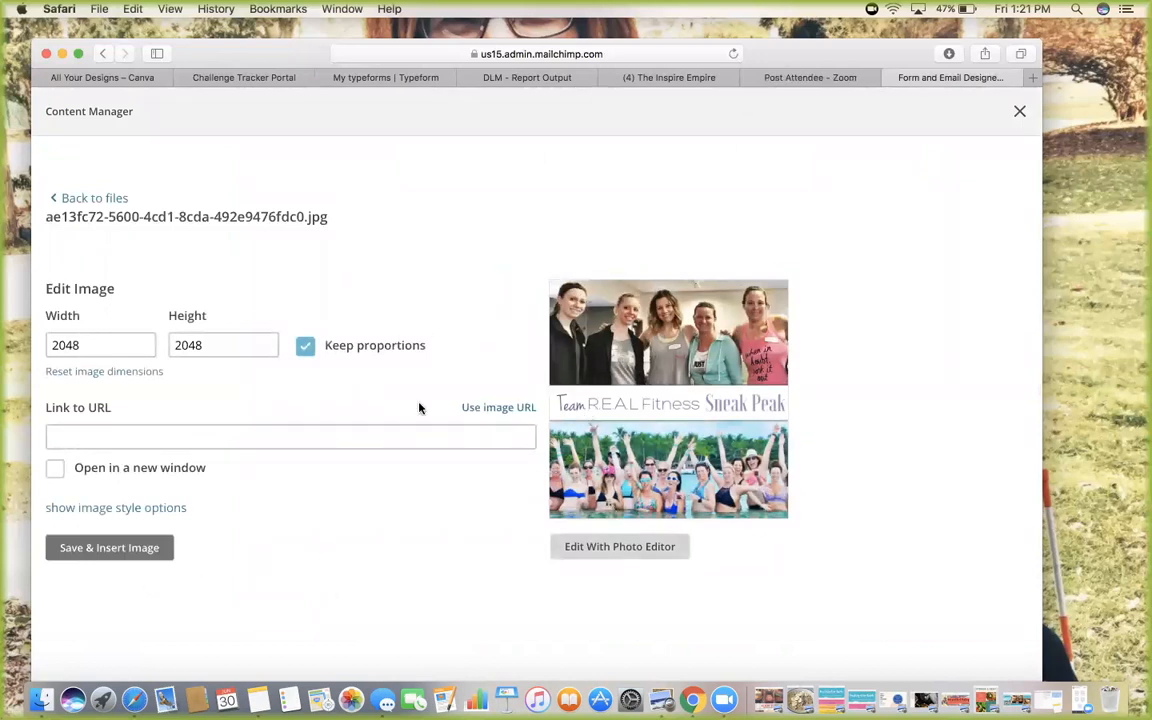
click(150, 550)
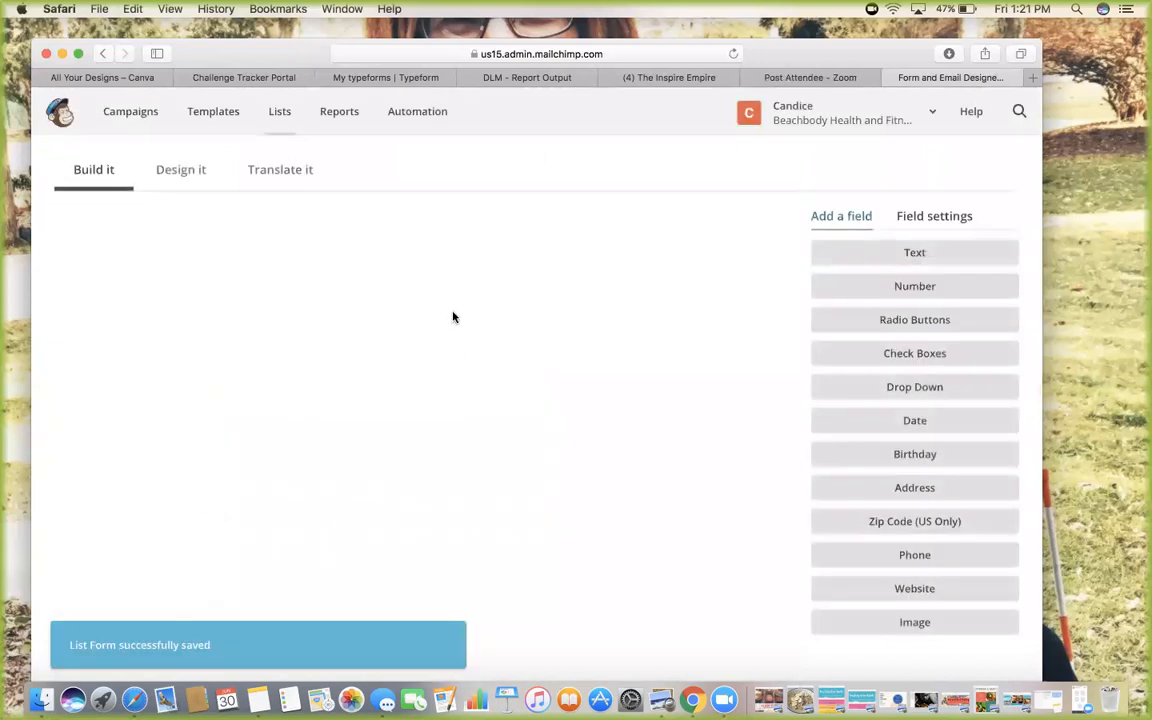
scroll(714, 362, down, 10)
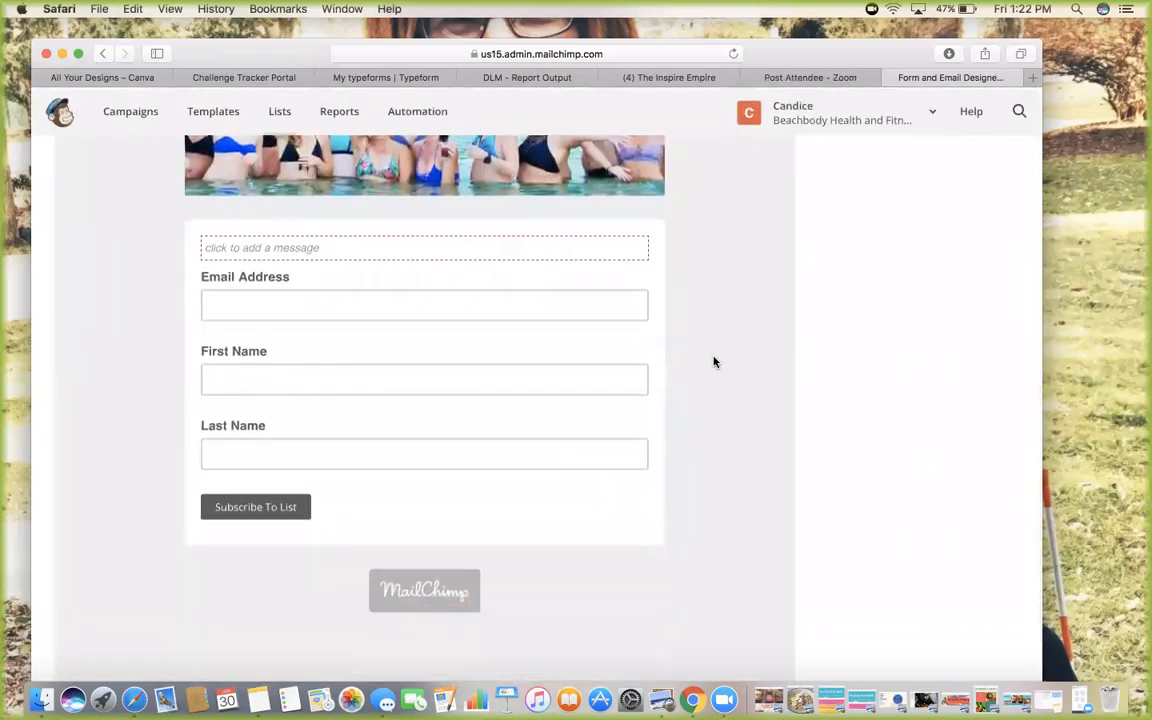
scroll(748, 303, up, 15)
scroll(666, 386, down, 10)
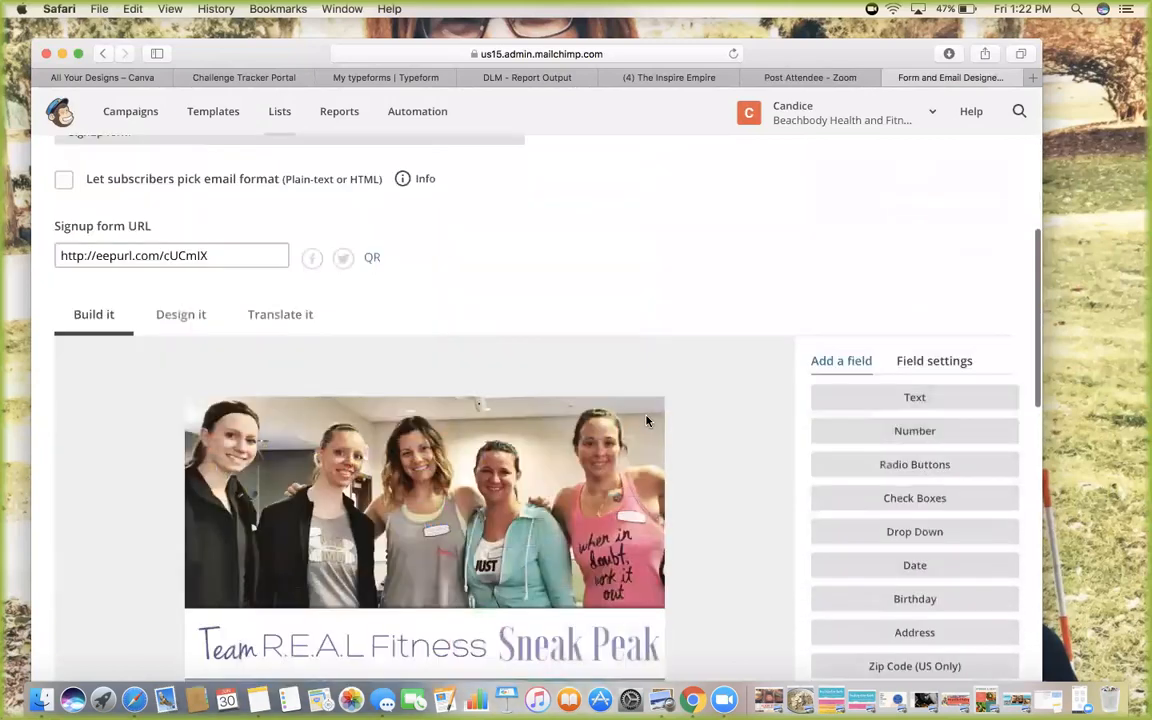
scroll(646, 416, down, 1)
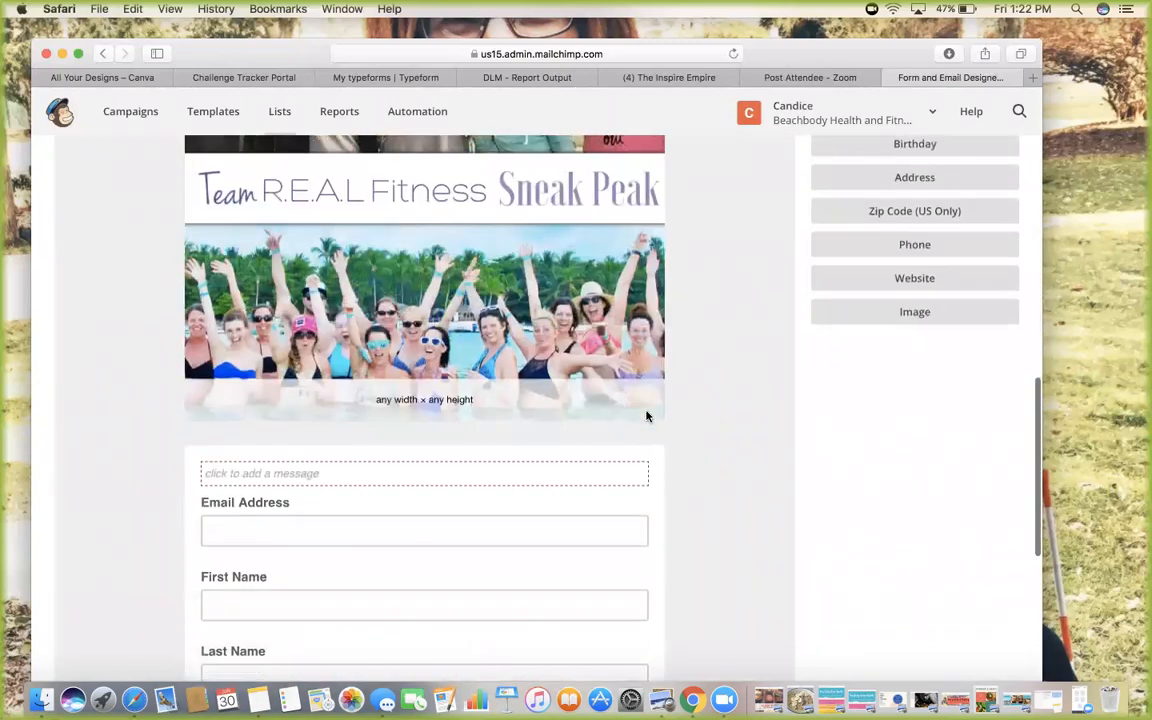
scroll(646, 416, down, 6)
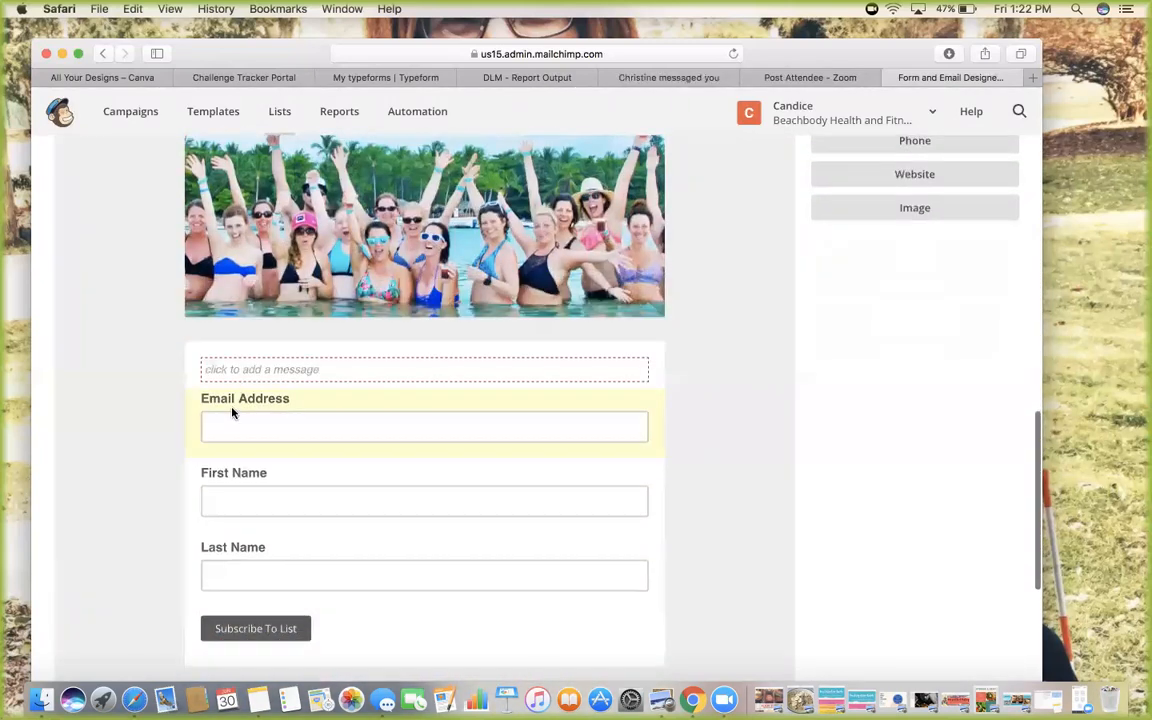
click(261, 371)
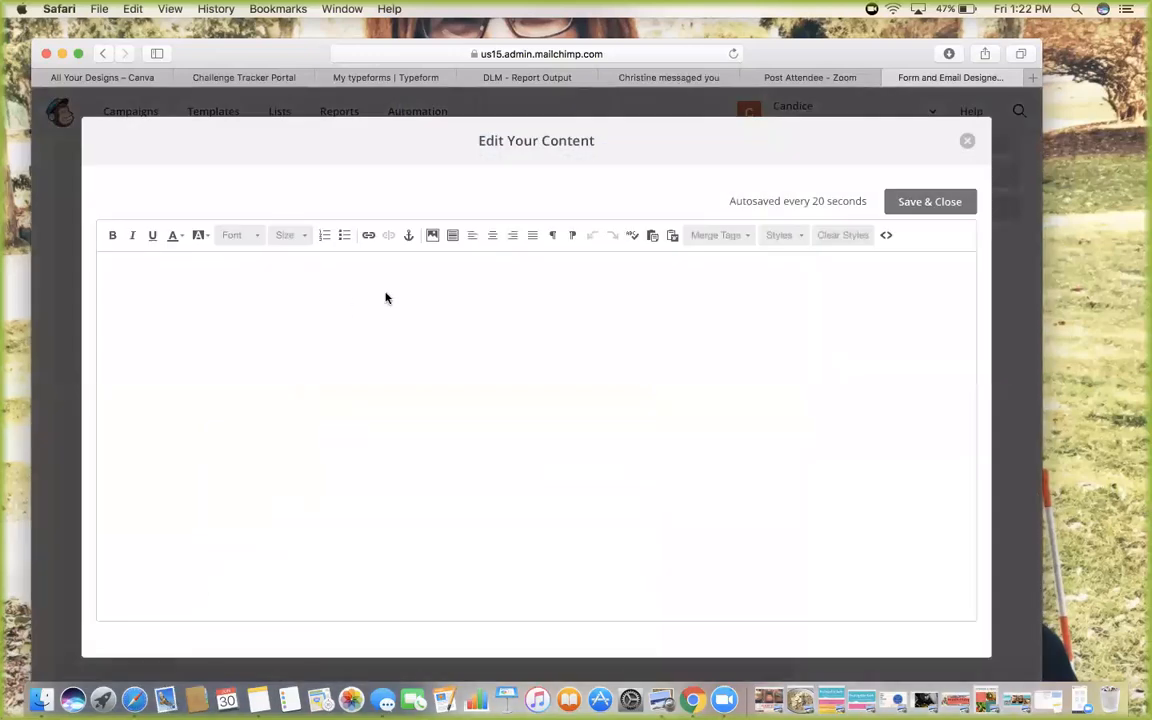
Add the message 'THANK YOU FOR subscribing TO MY MEAL PLANS!' above the fields and save
text(THANK YOU FOR SC)
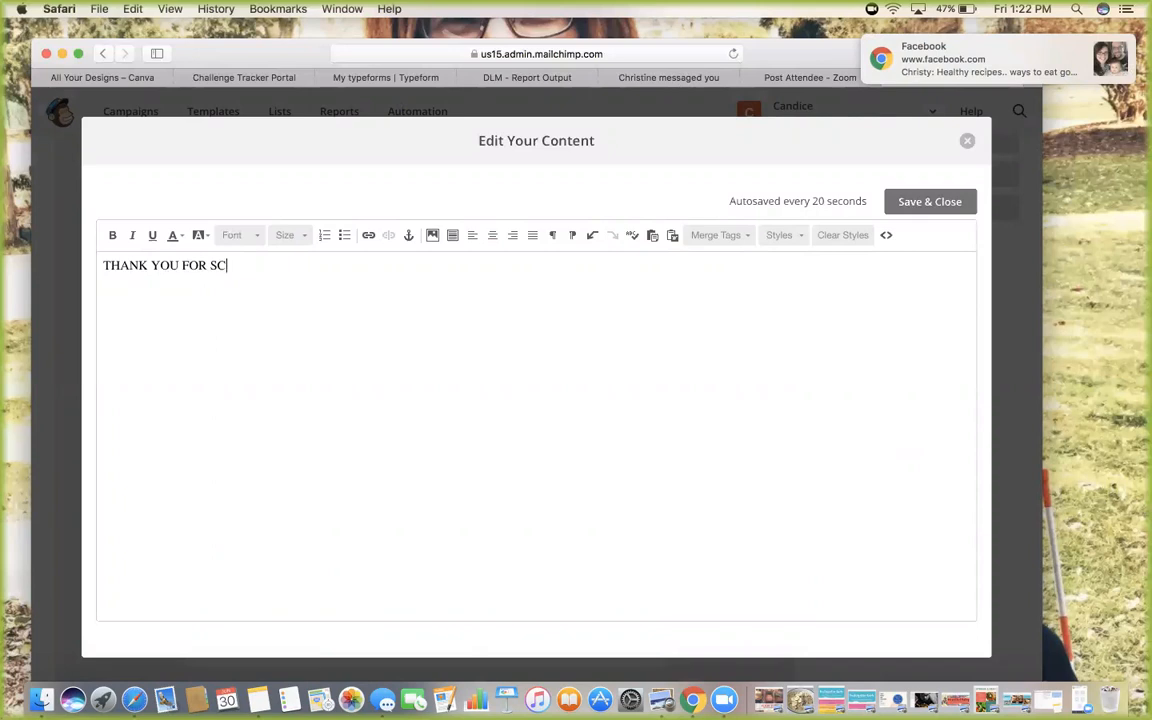
key(BackSpace)
text(UB)
key(BackSpace)
key(BackSpace)
key(BackSpace)
text(subscribing TO MY)
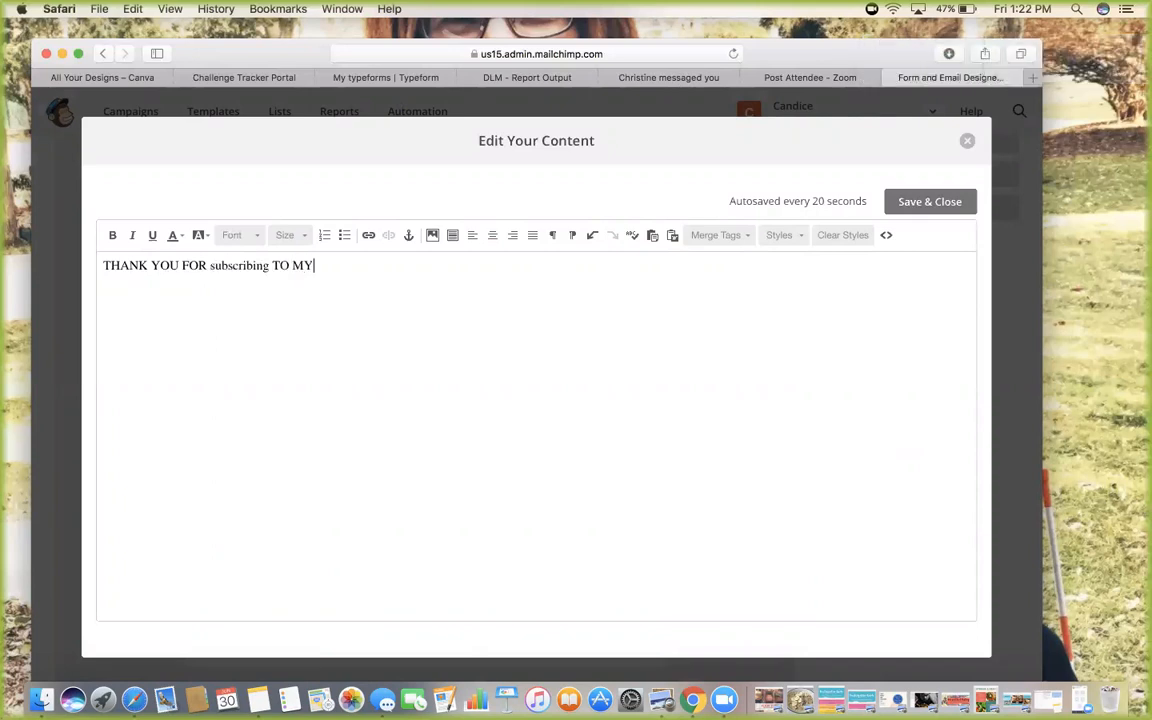
text( MEAL PLANS!)
click(935, 207)
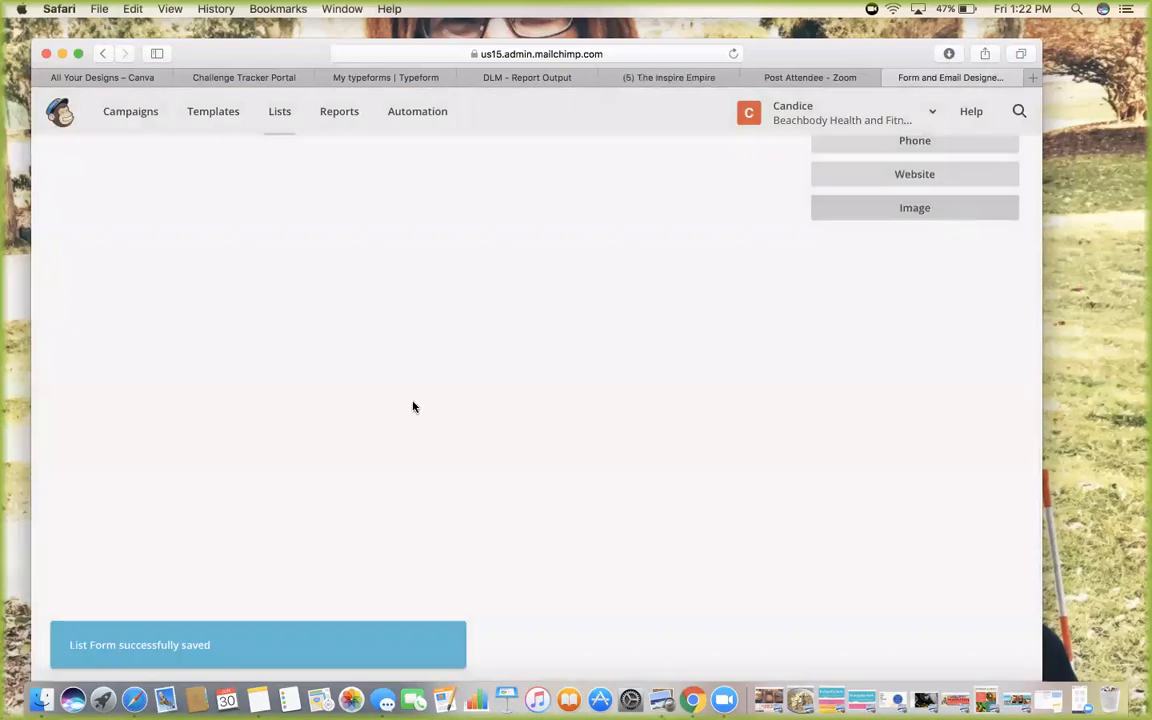
scroll(494, 406, down, 1)
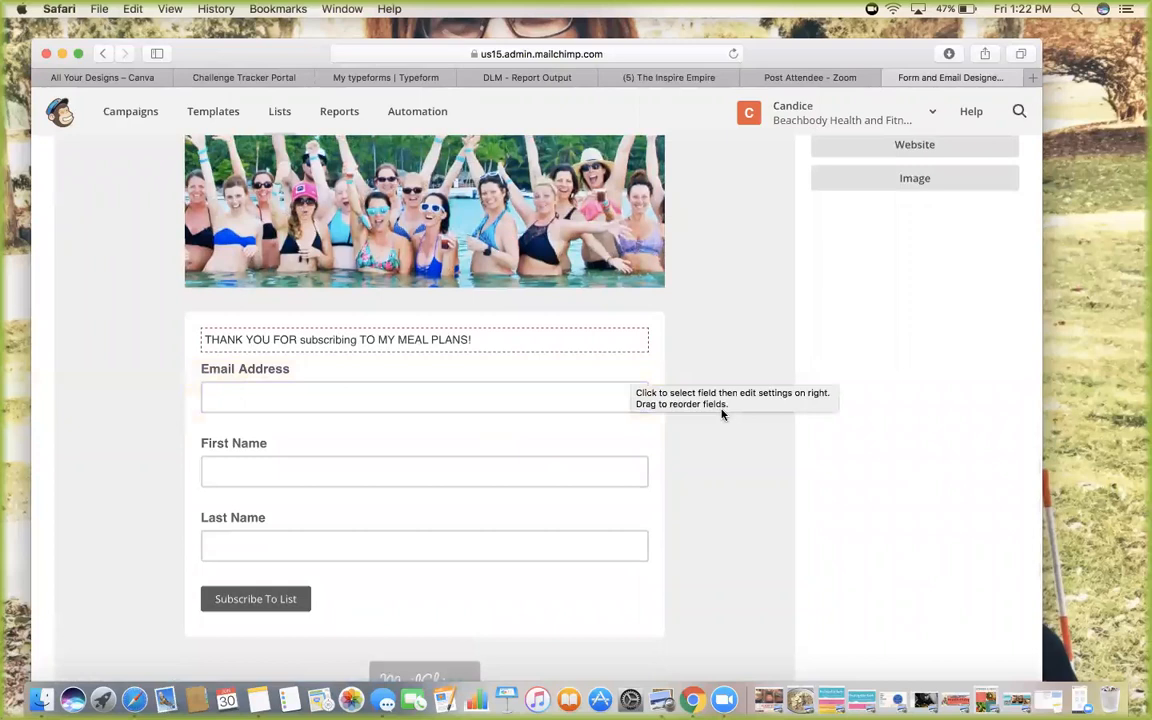
scroll(722, 415, down, 3)
scroll(722, 415, up, 7)
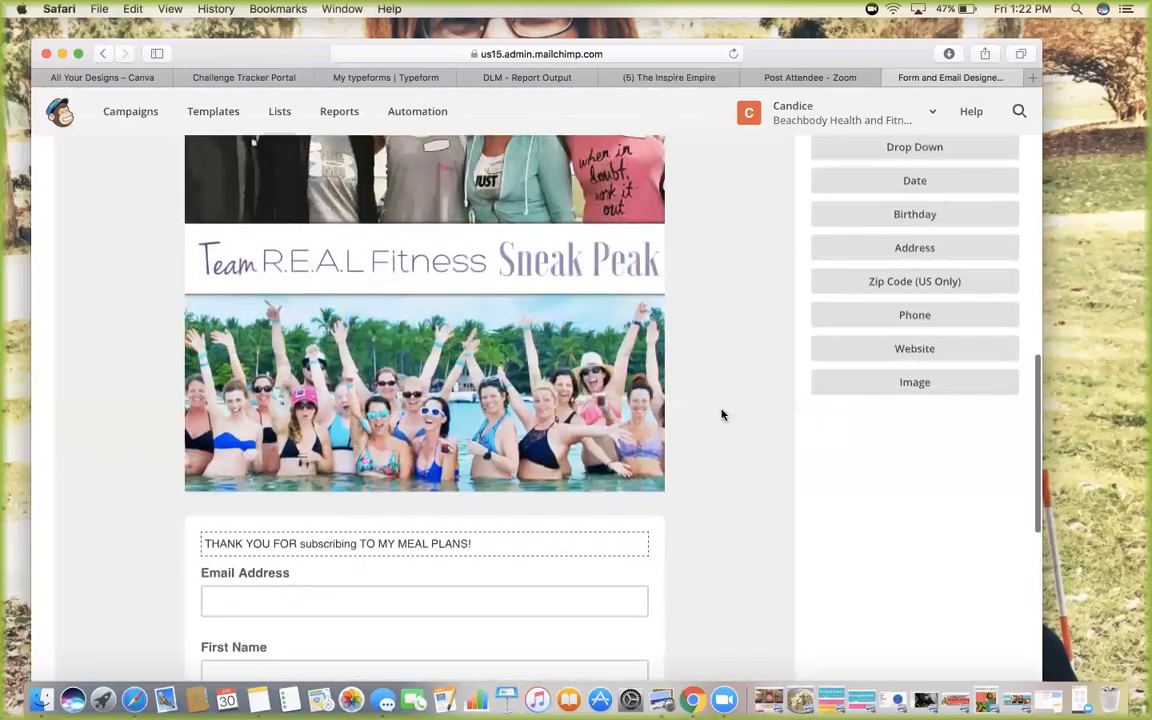
scroll(722, 415, up, 5)
scroll(722, 415, down, 5)
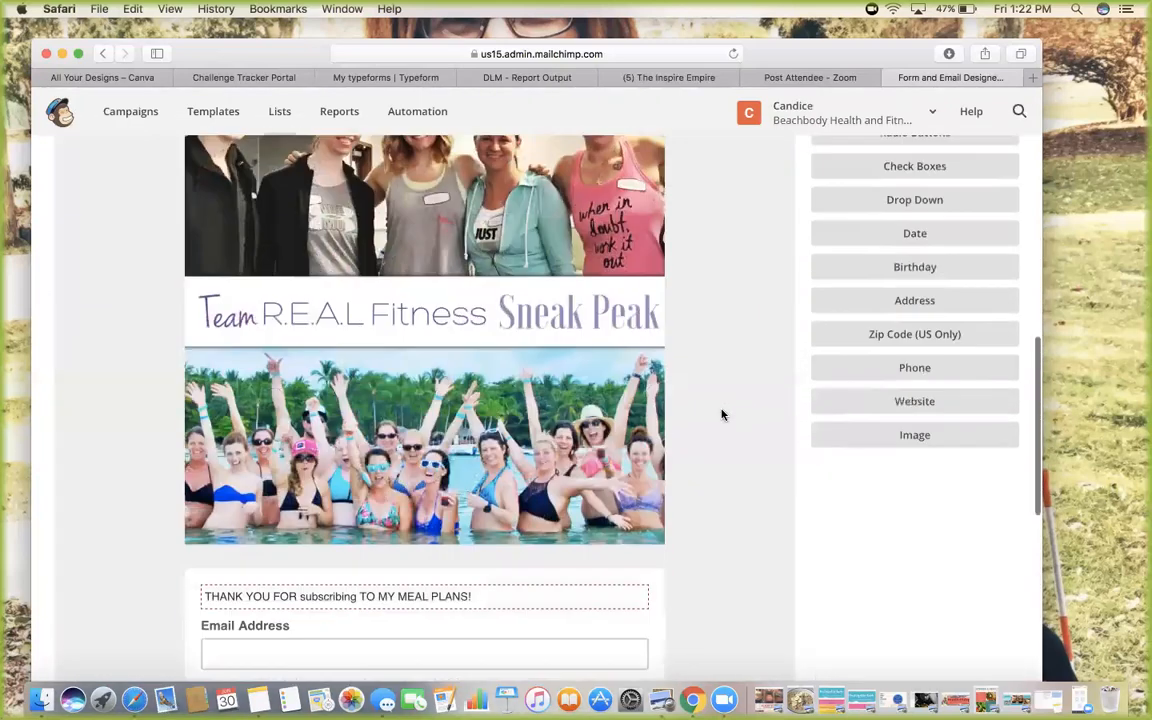
scroll(722, 415, down, 4)
scroll(722, 415, up, 7)
scroll(722, 415, down, 5)
scroll(722, 415, up, 4)
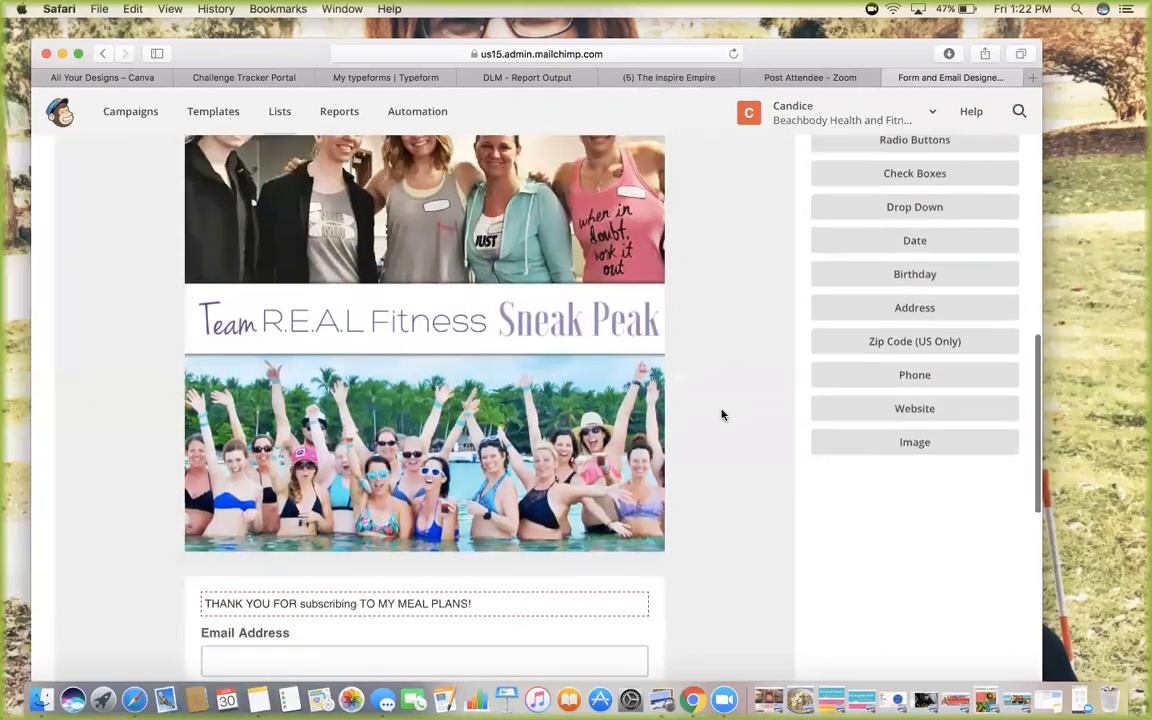
scroll(722, 415, up, 3)
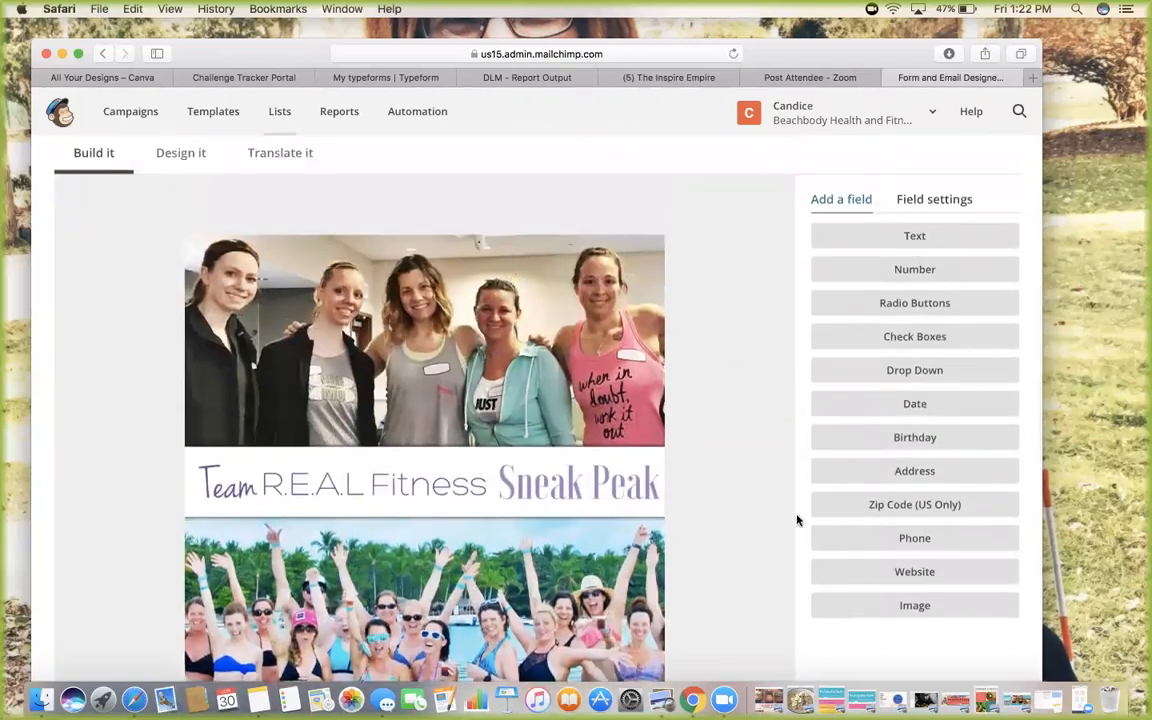
scroll(717, 525, down, 10)
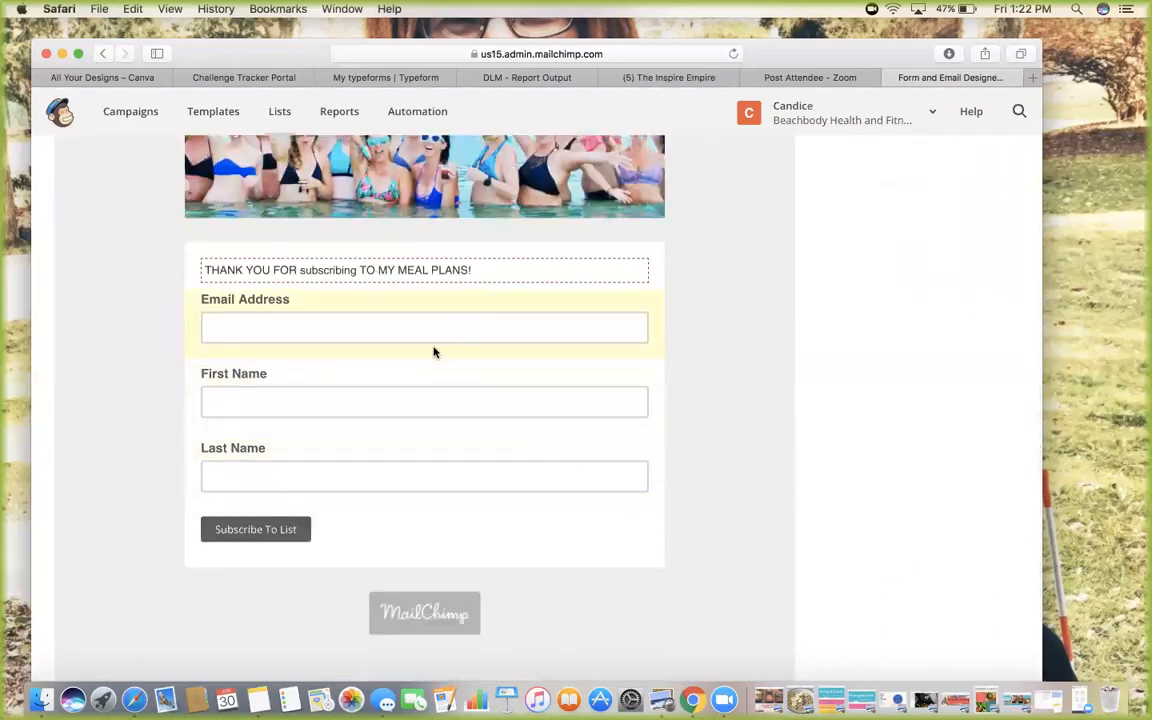
scroll(690, 430, up, 10)
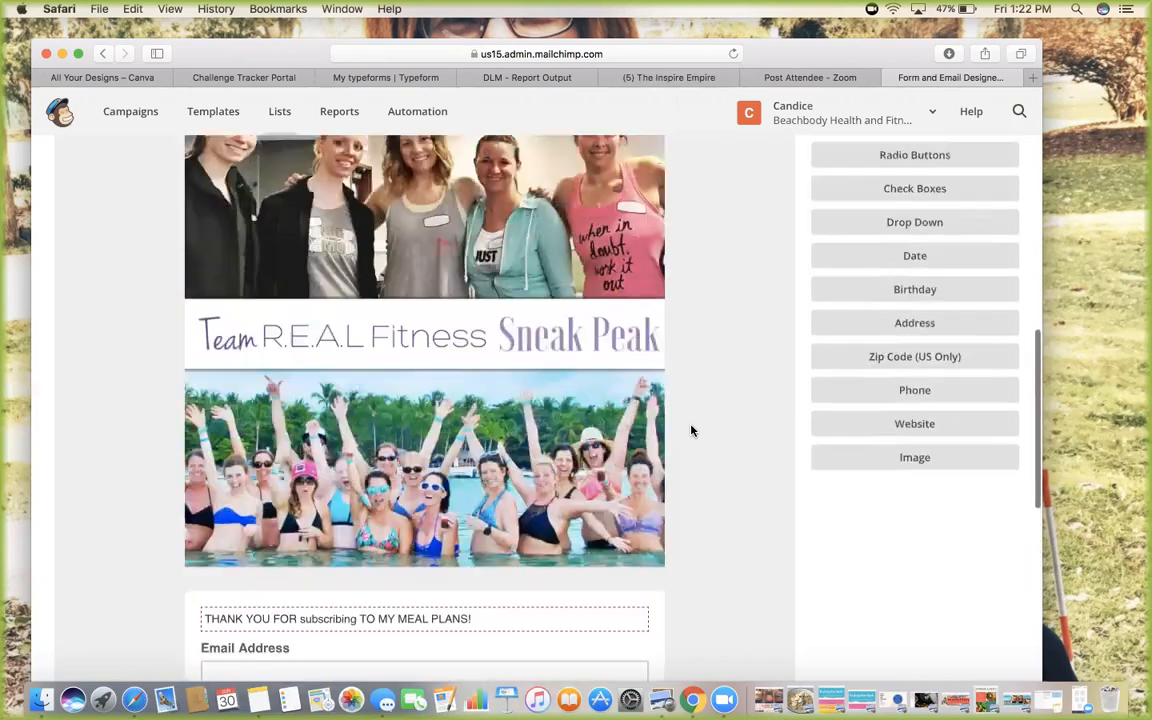
scroll(690, 430, up, 3)
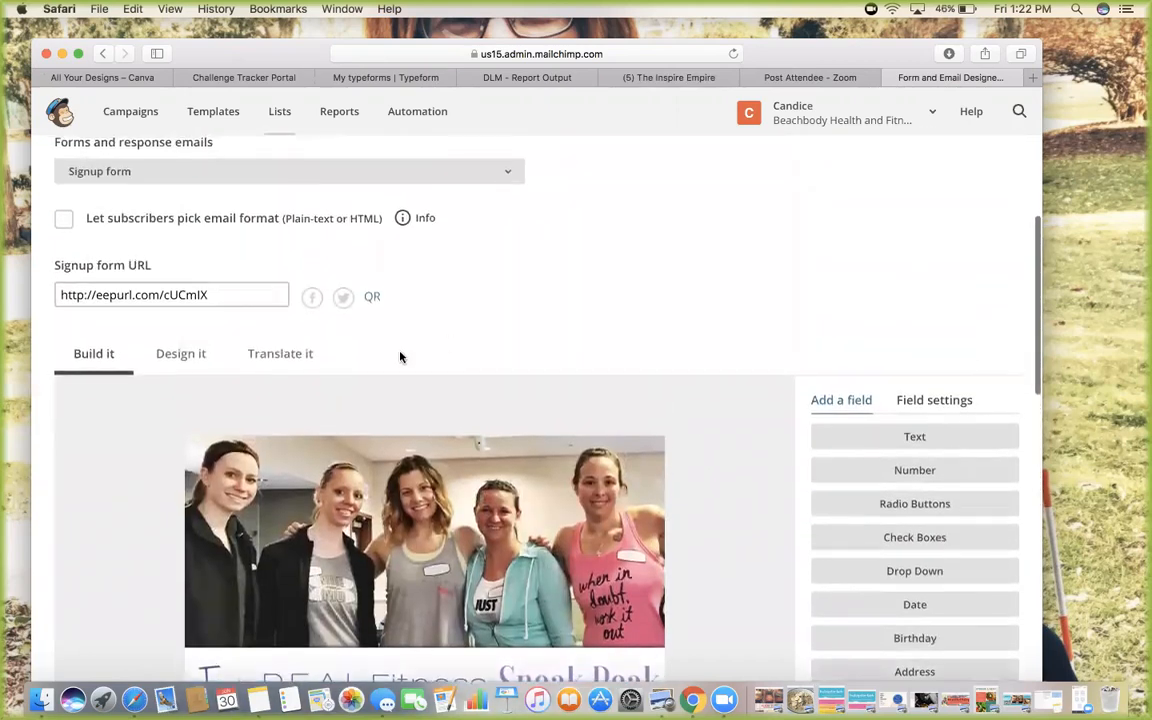
scroll(148, 345, up, 3)
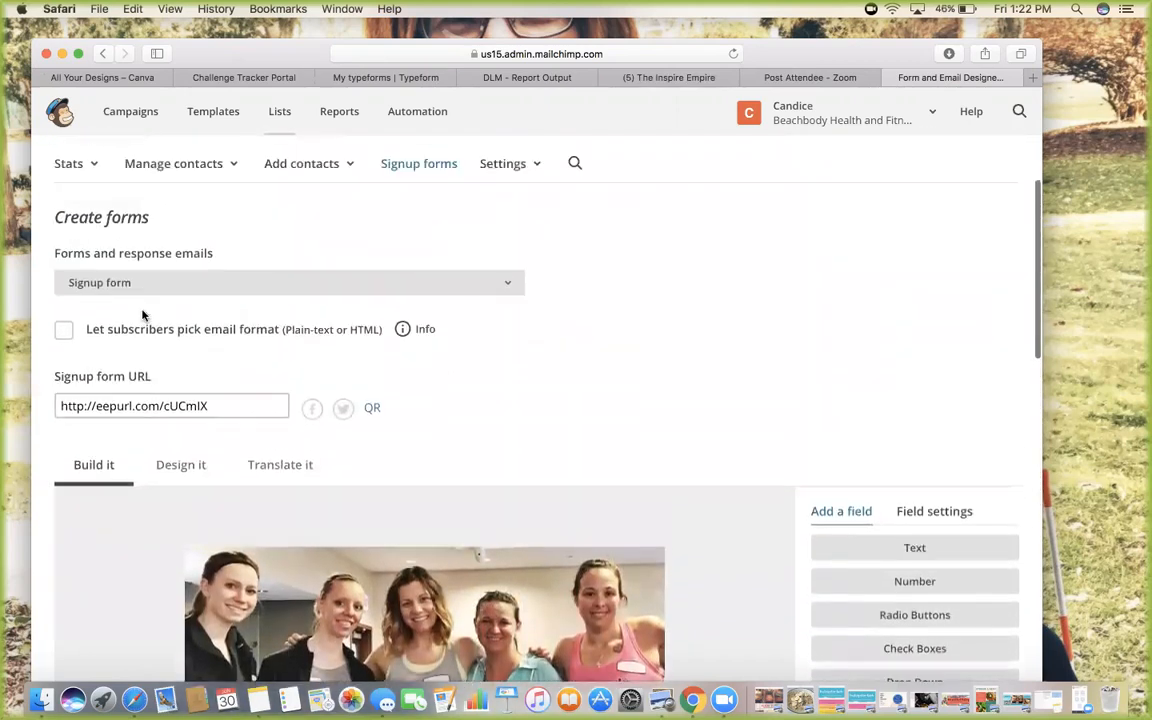
drag(235, 401, 55, 405)
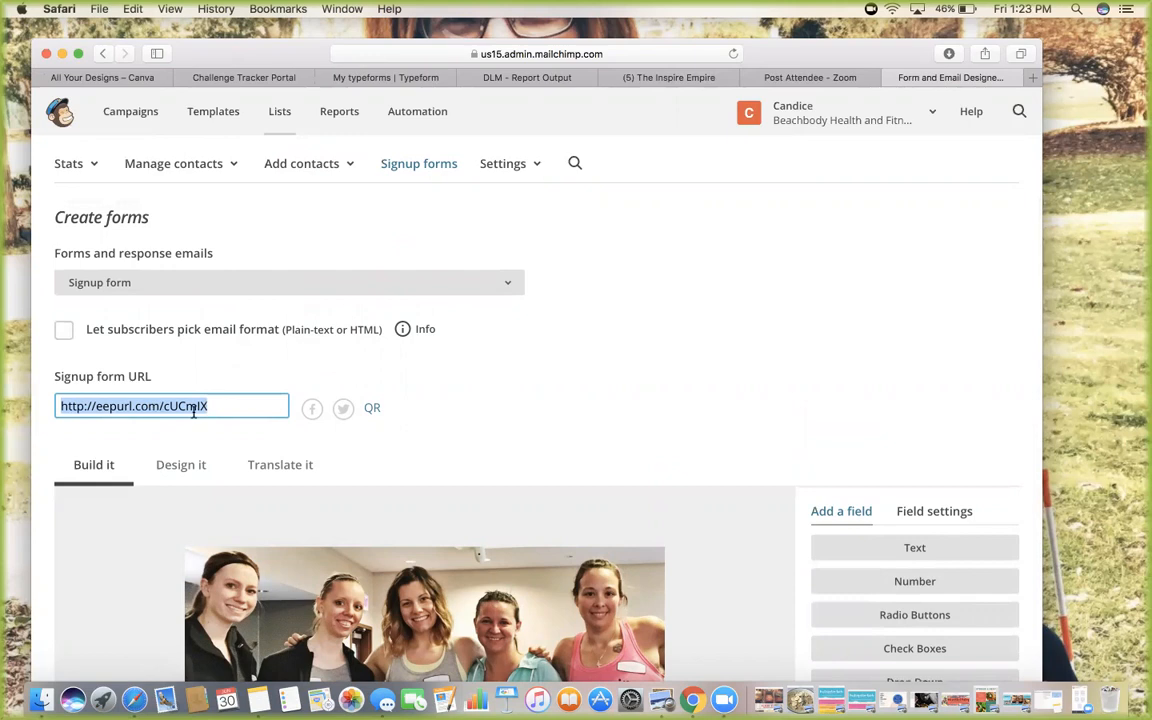
Scroll back to the top of the Mock List signup form page
scroll(394, 462, down, 10)
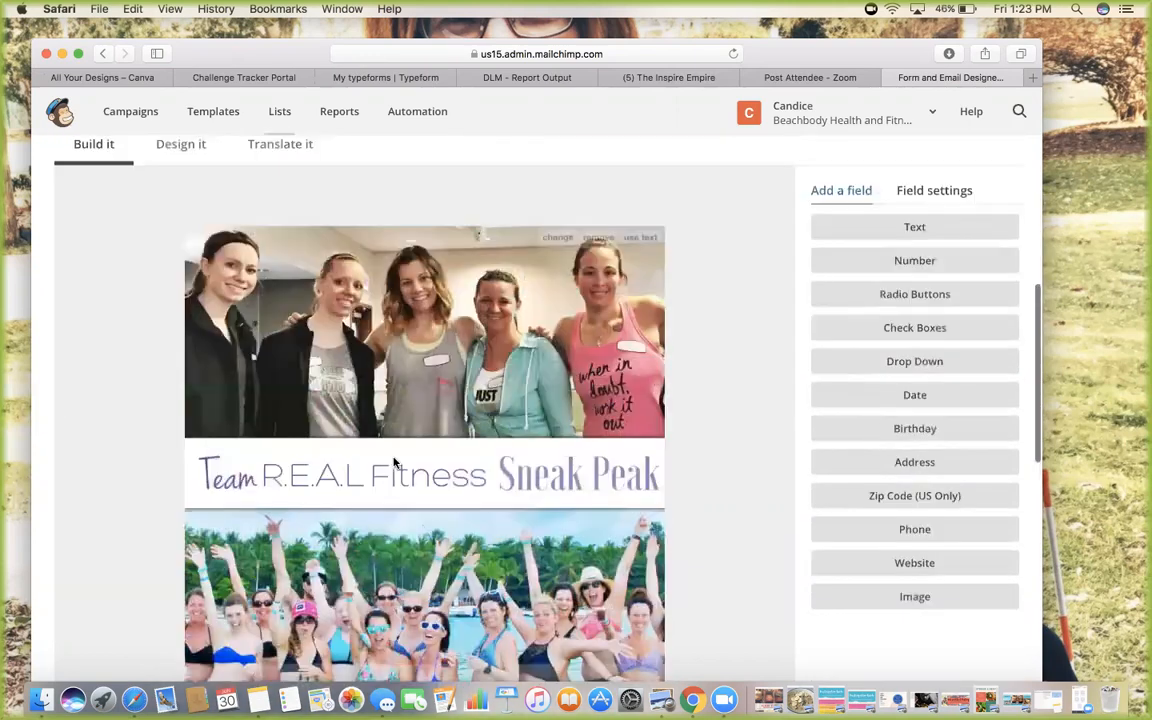
scroll(394, 462, up, 3)
scroll(394, 462, up, 10)
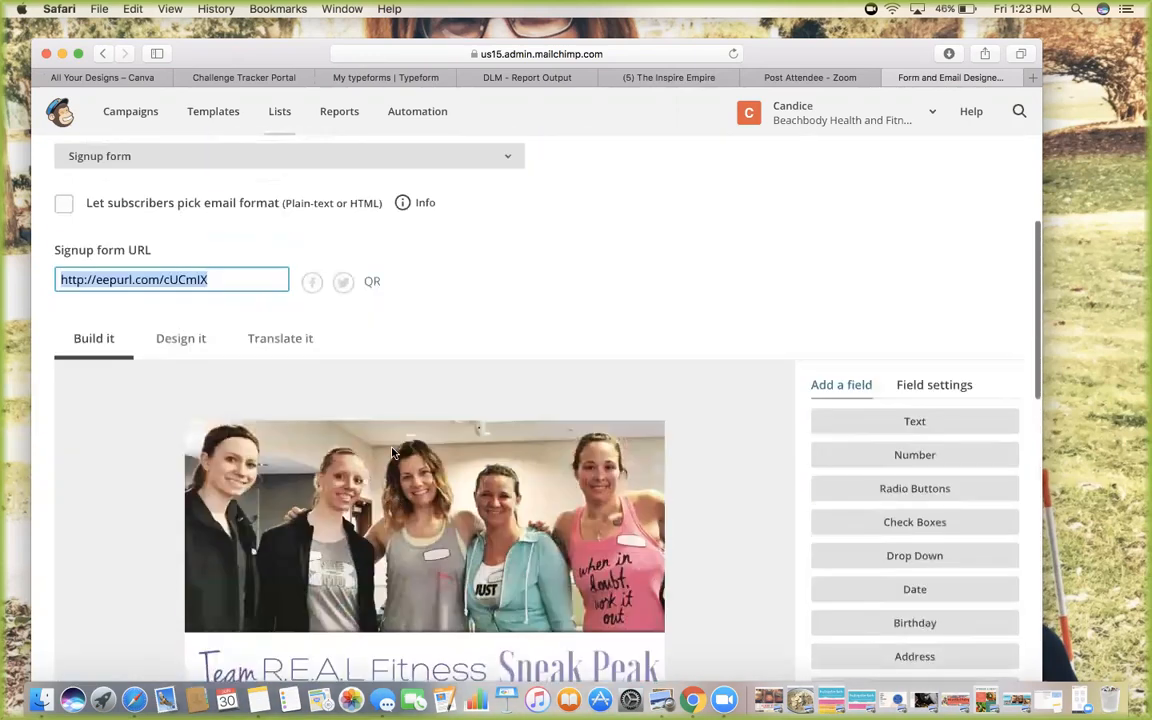
scroll(504, 360, up, 2)
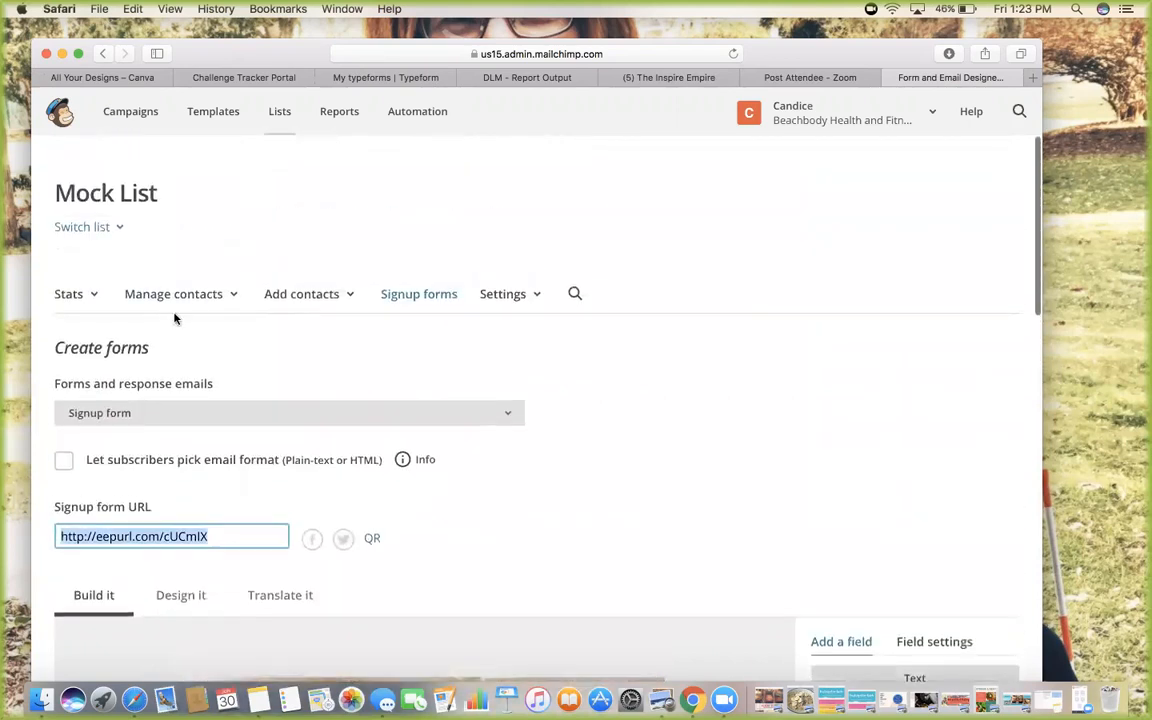
Look over the Lists page's subscriber, open and click figures, then go to Campaigns
click(283, 118)
scroll(253, 330, down, 1)
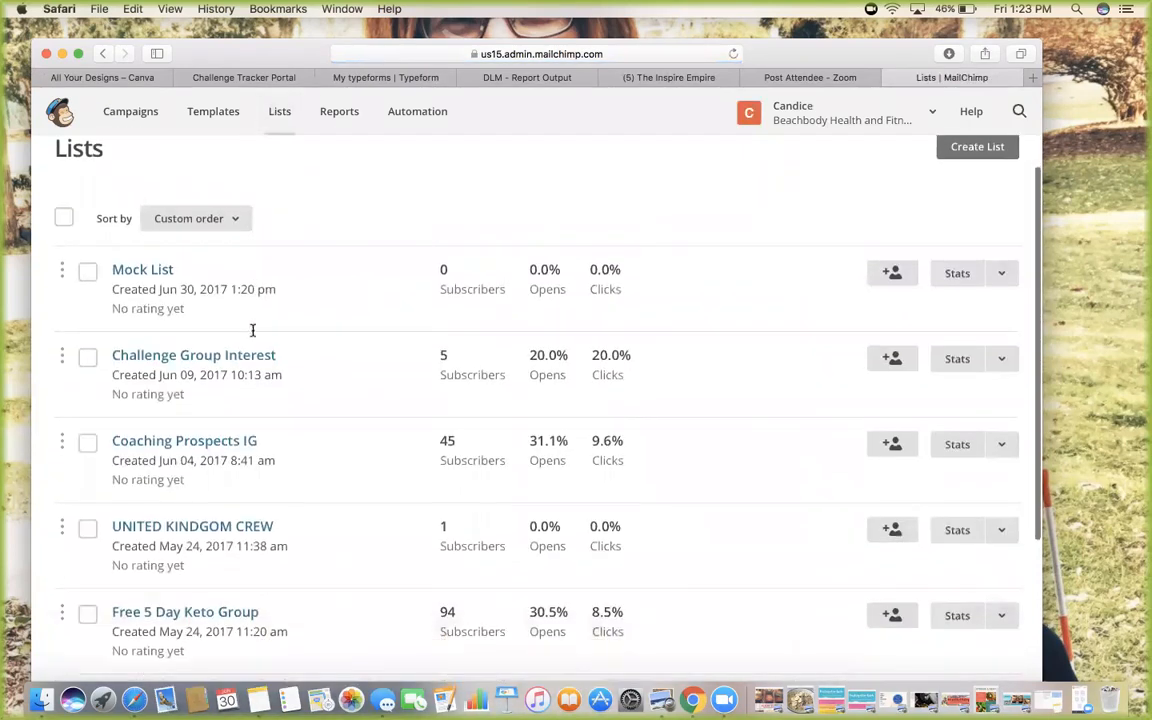
scroll(253, 330, down, 5)
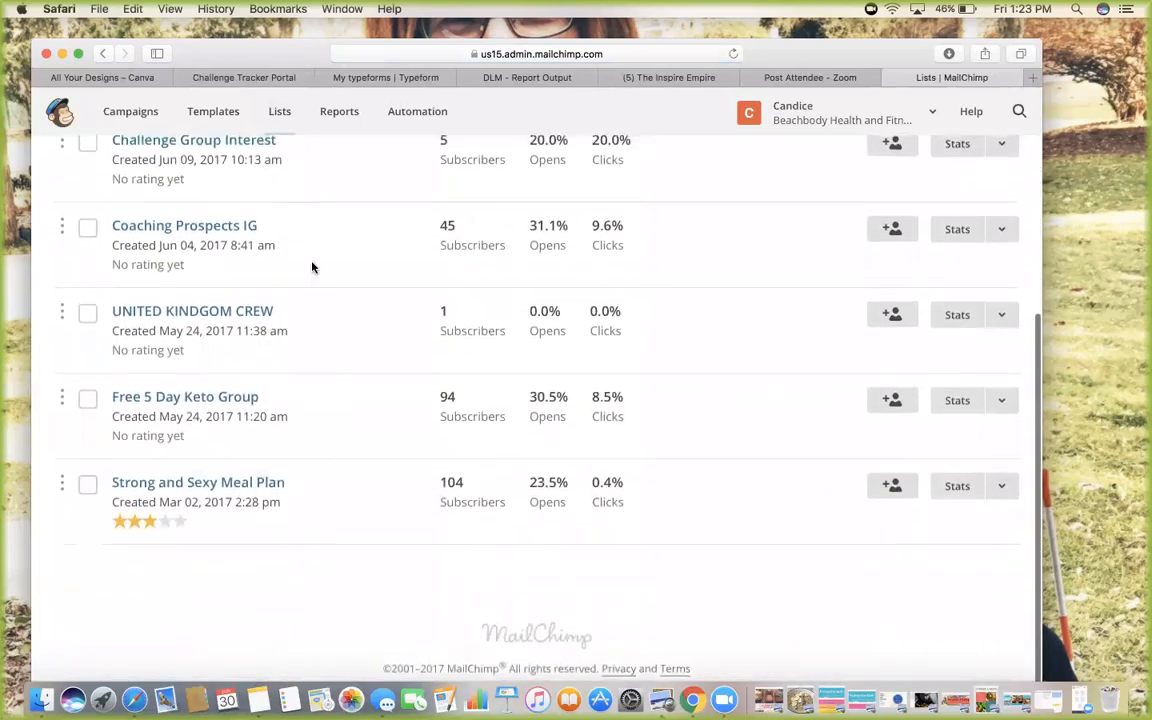
scroll(320, 268, up, 5)
scroll(363, 345, down, 5)
scroll(362, 346, up, 5)
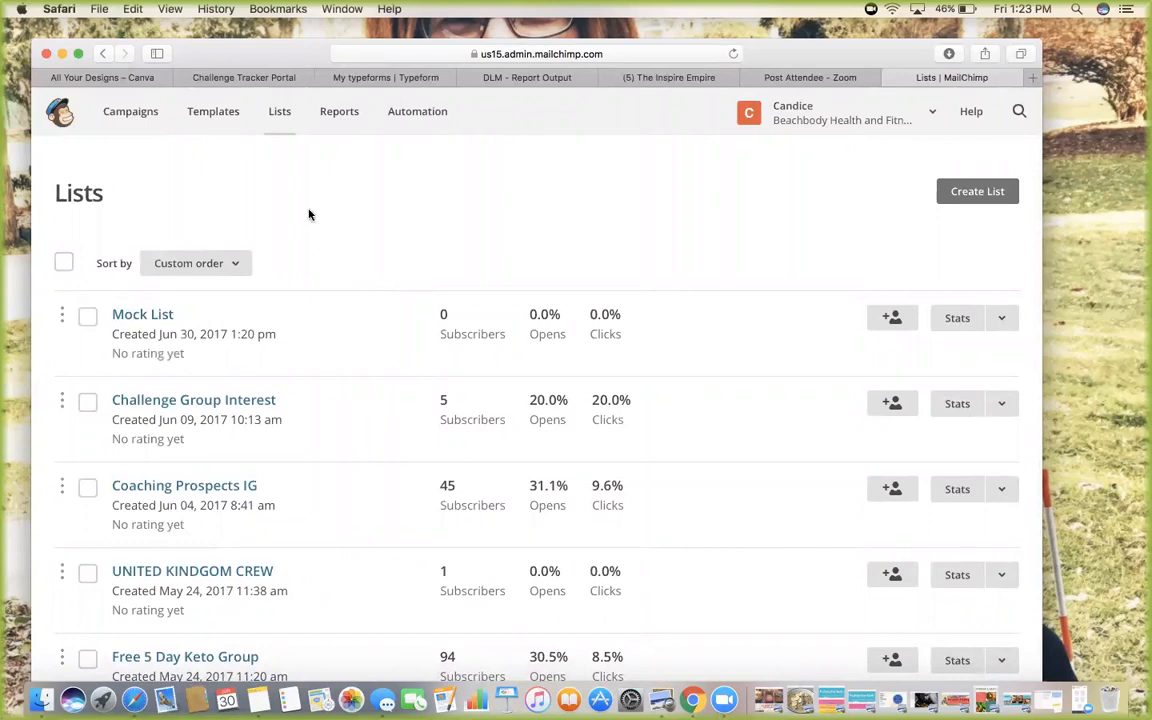
click(130, 119)
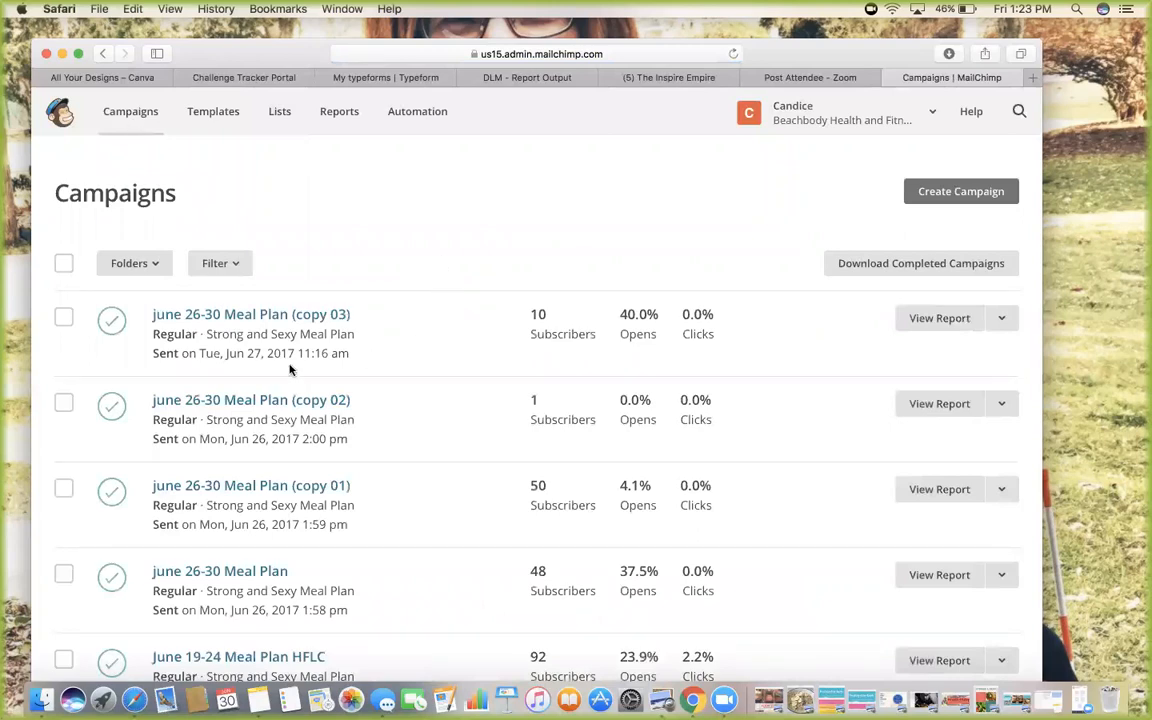
Create a new email campaign and enter 'MEAL PLANS' as its name
scroll(499, 190, down, 2)
scroll(406, 211, up, 2)
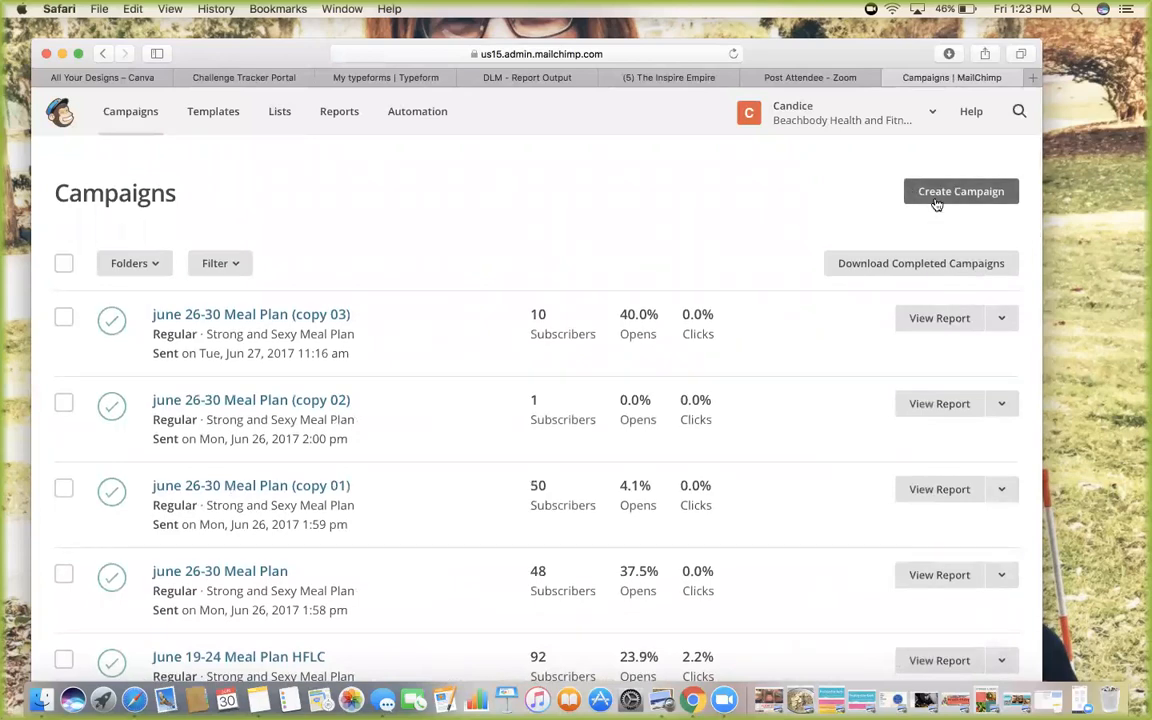
click(934, 198)
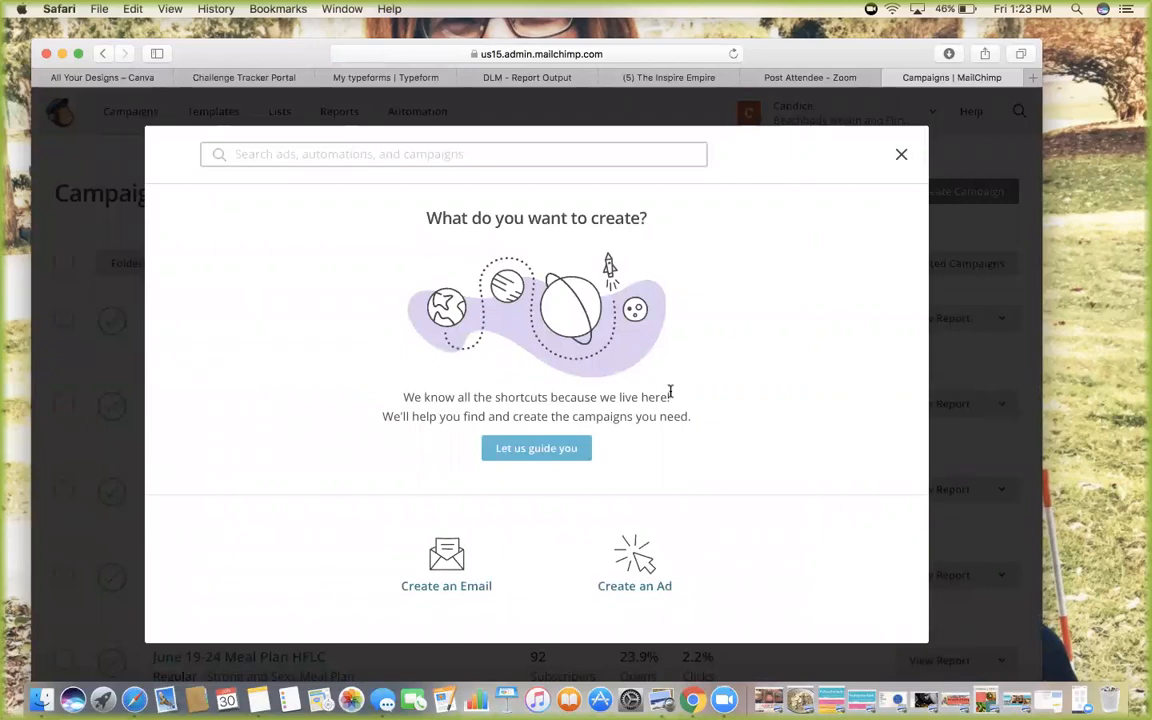
click(447, 565)
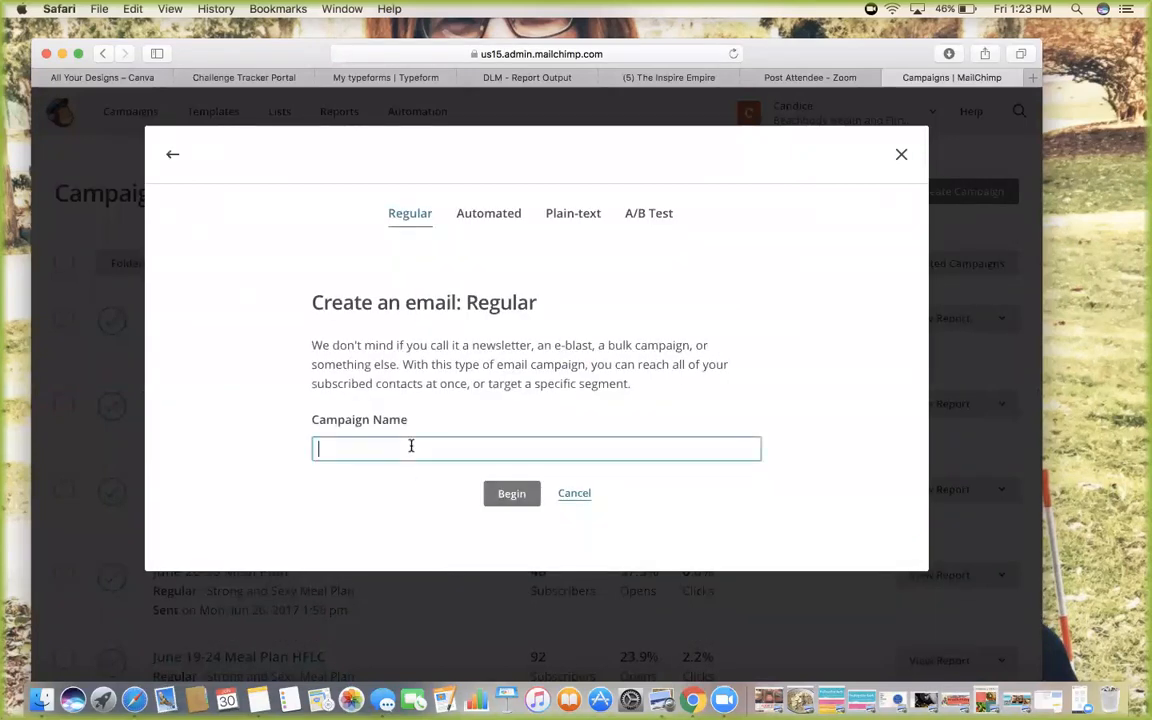
text(MEAL PLANS)
Create the MEAL PLANS campaign and pick Mock List as the recipient list
click(511, 493)
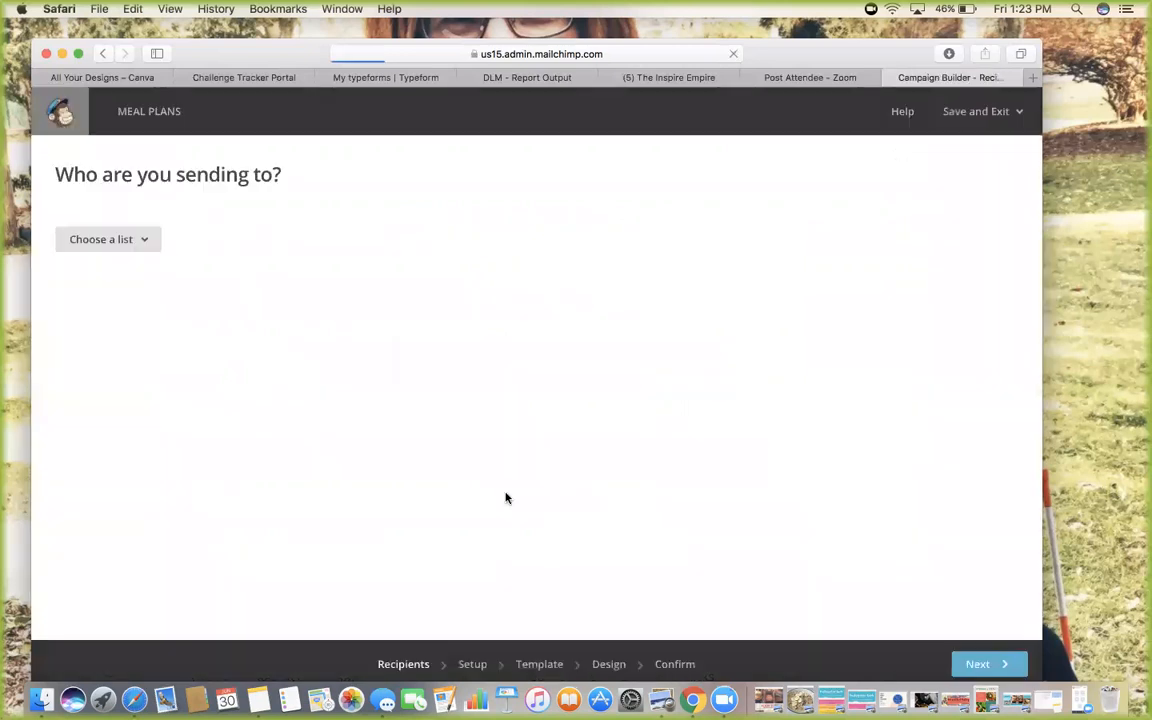
click(100, 239)
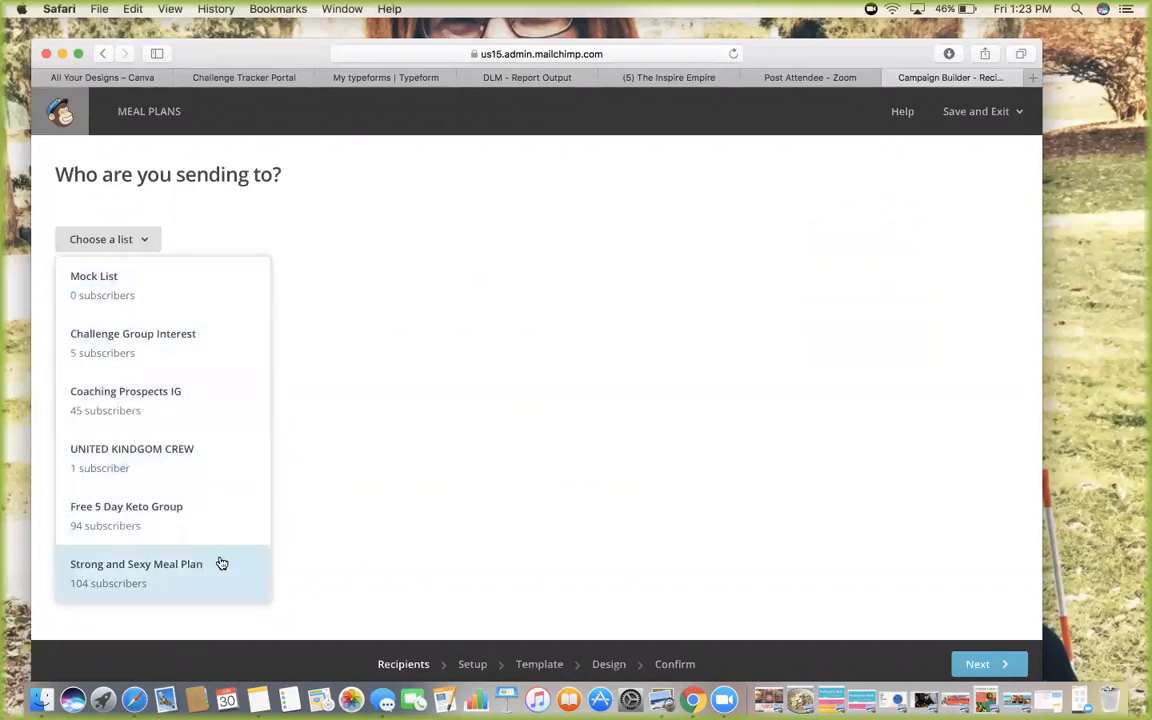
click(127, 287)
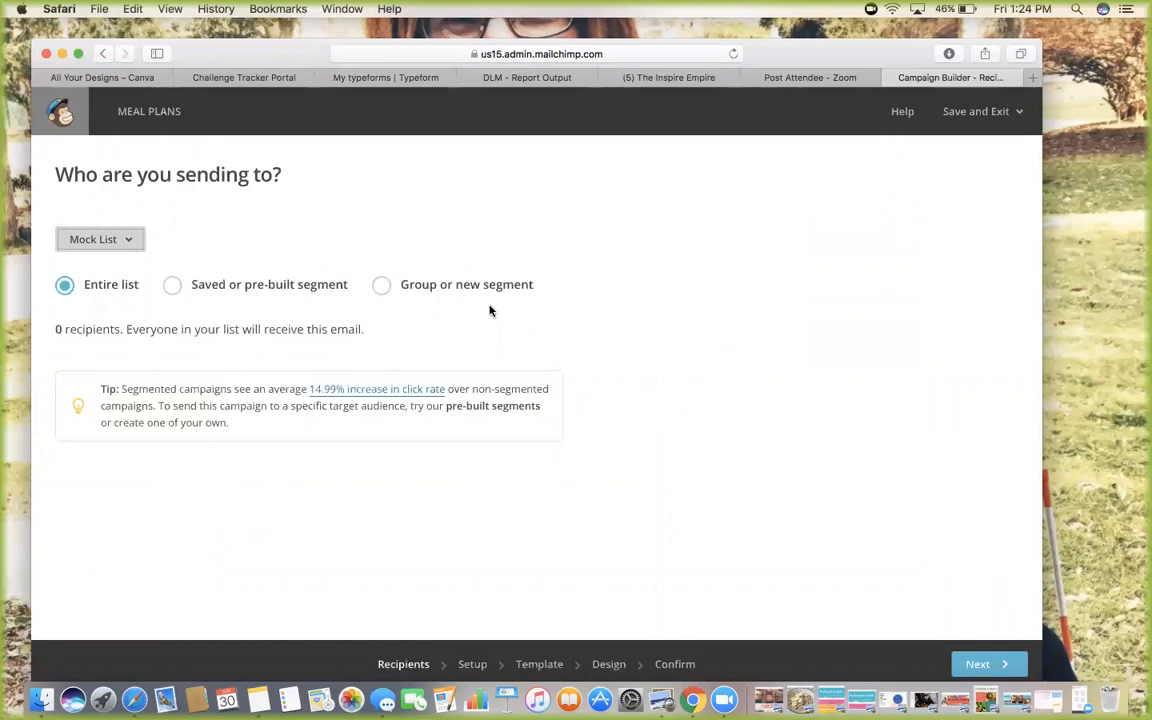
Try the segment and Paste emails options, then send to the Entire list and continue
click(395, 285)
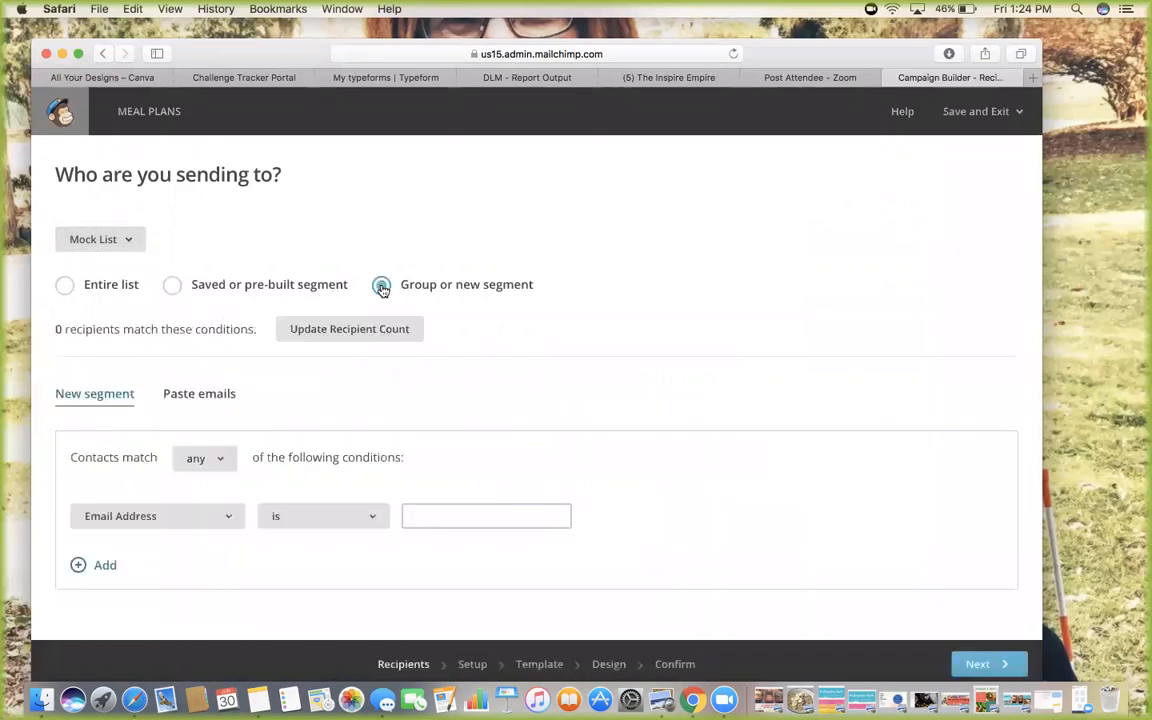
click(223, 399)
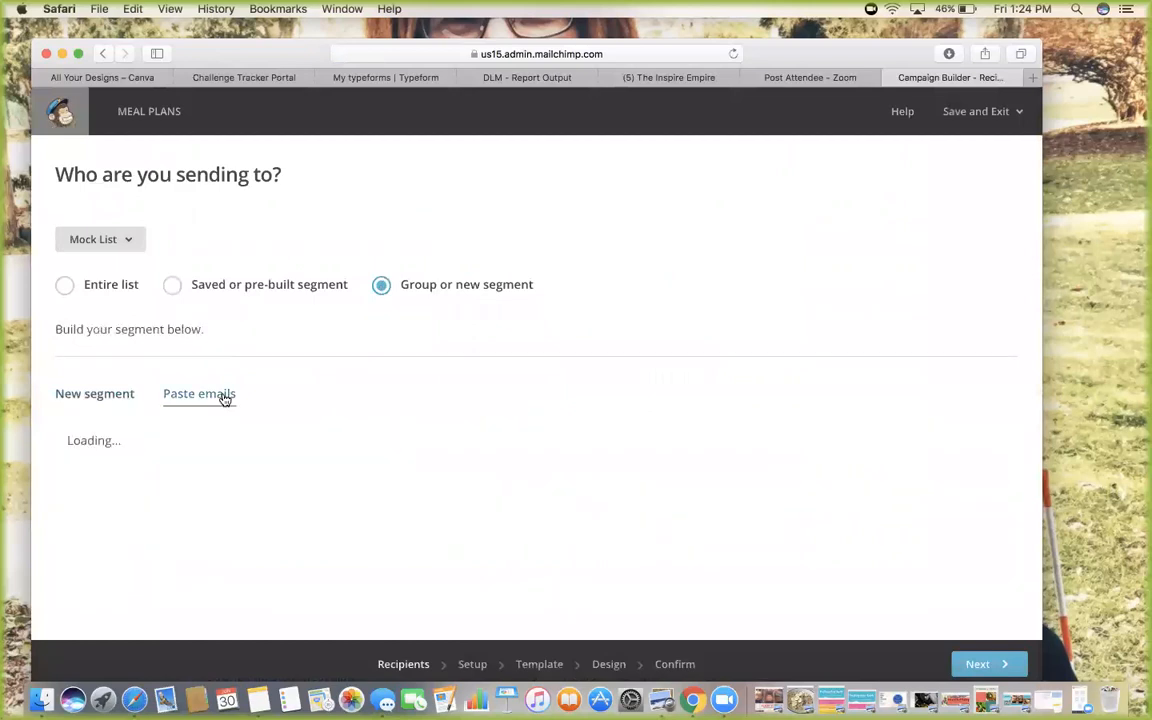
click(127, 398)
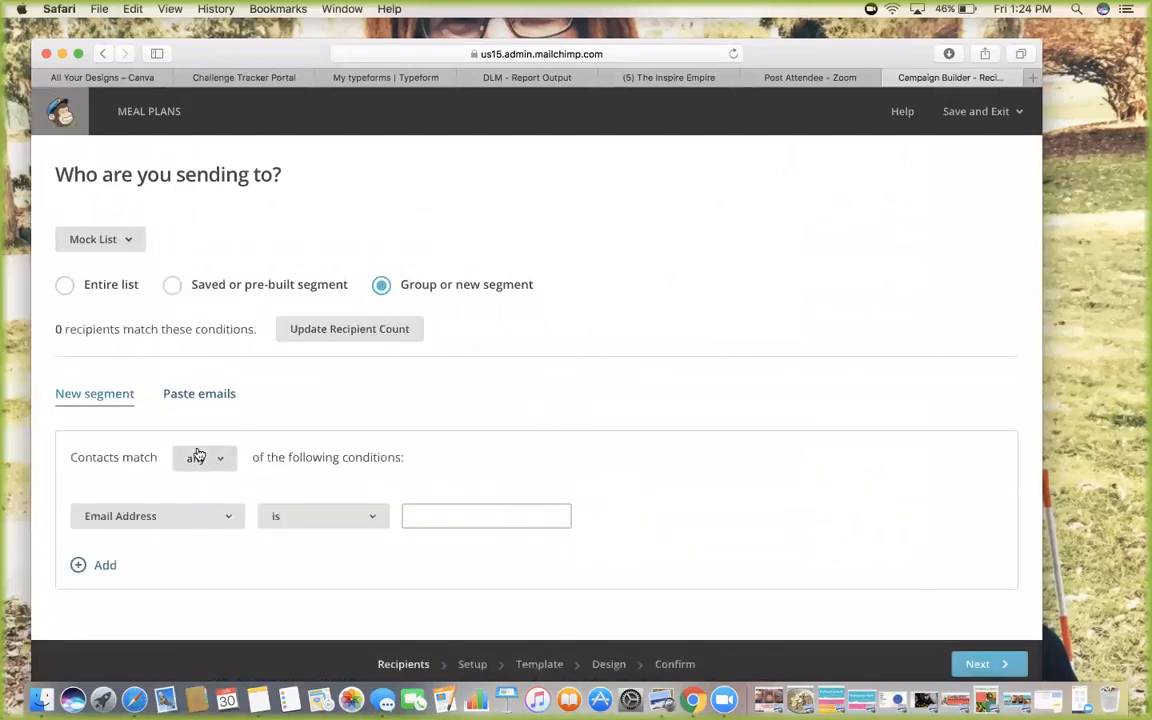
click(159, 516)
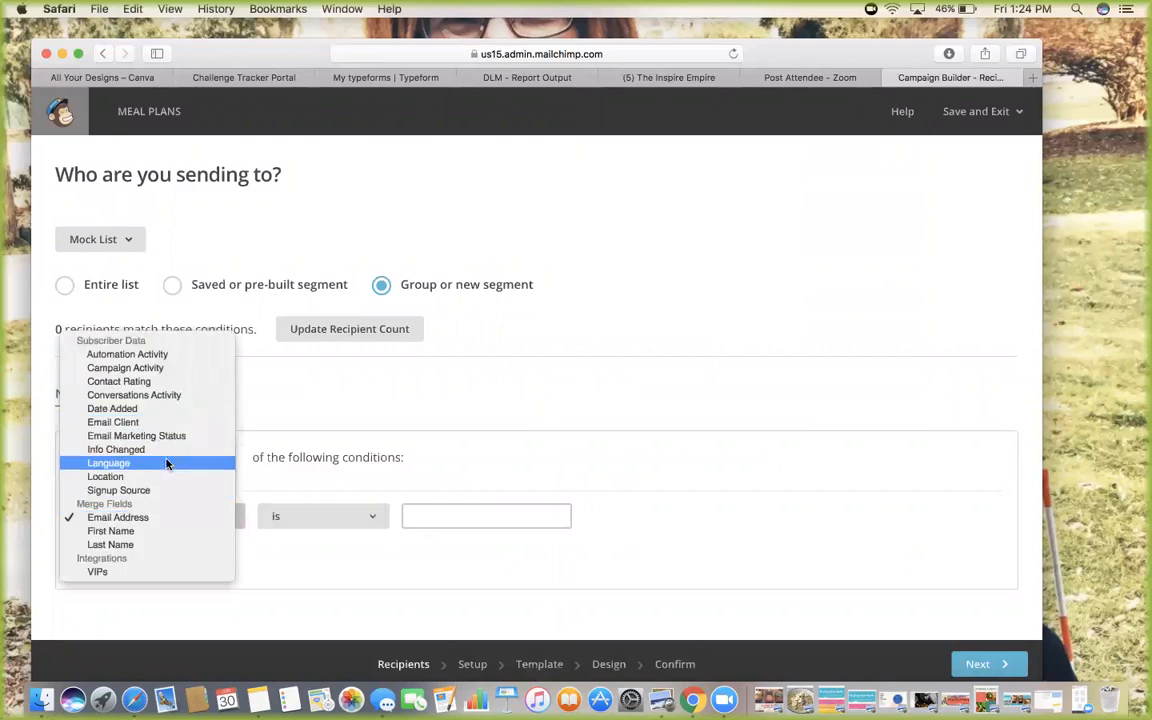
click(253, 476)
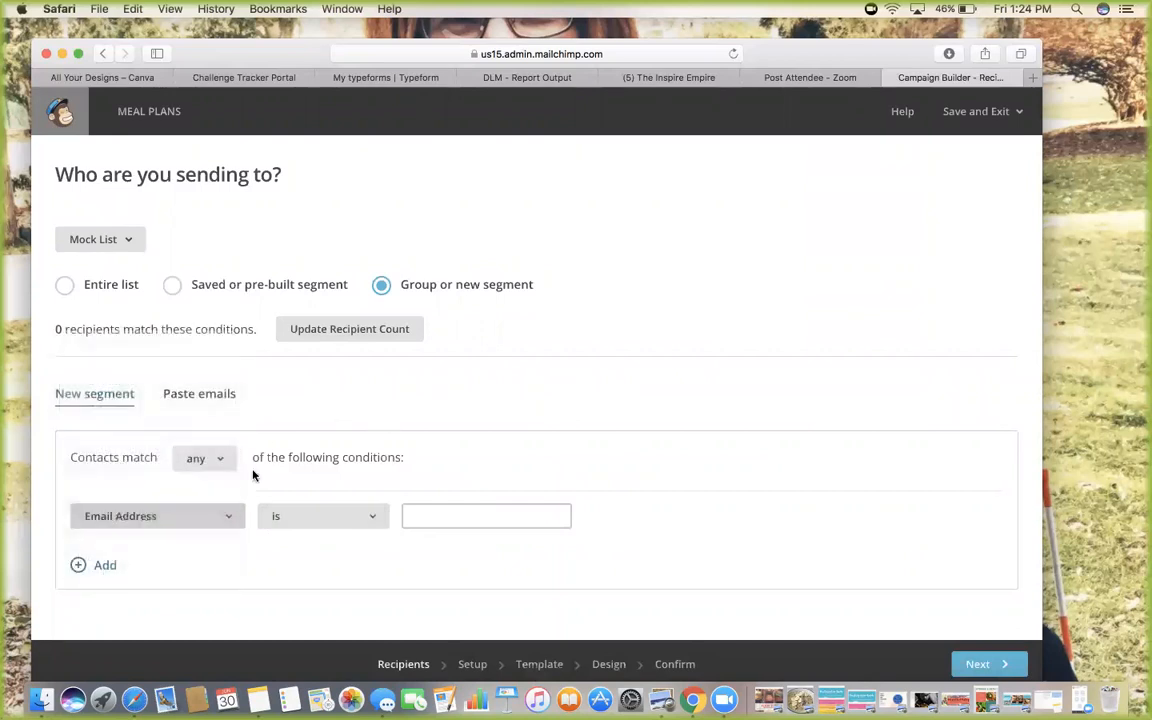
click(64, 284)
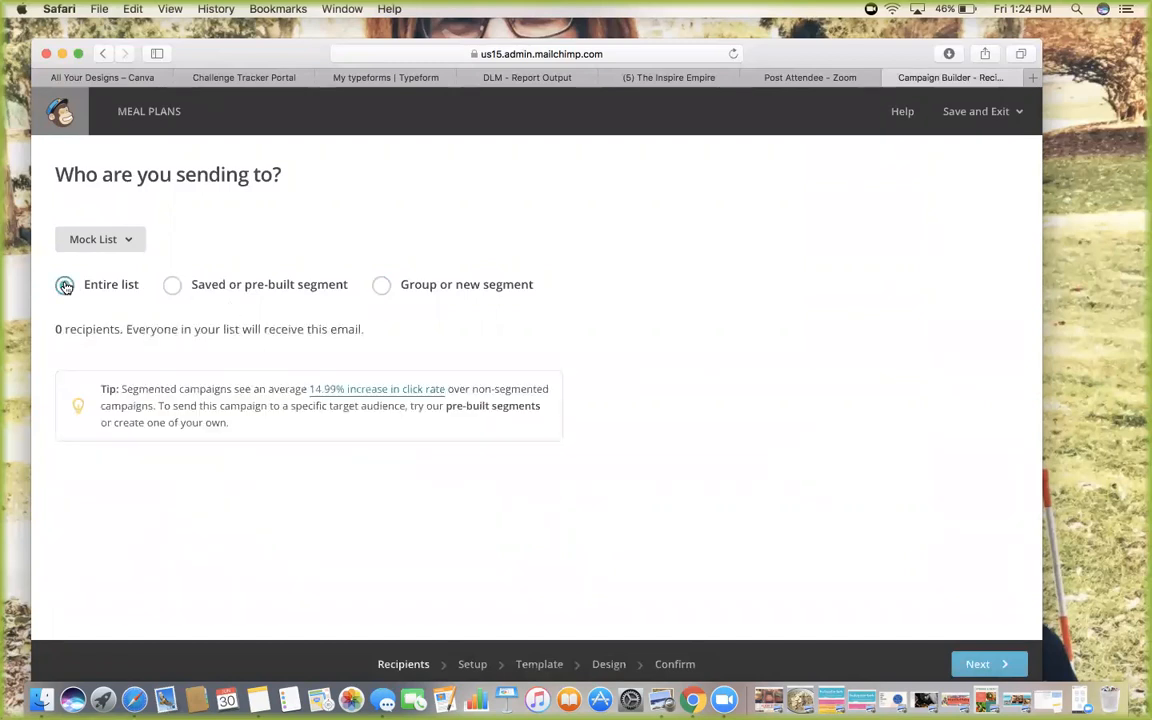
click(986, 664)
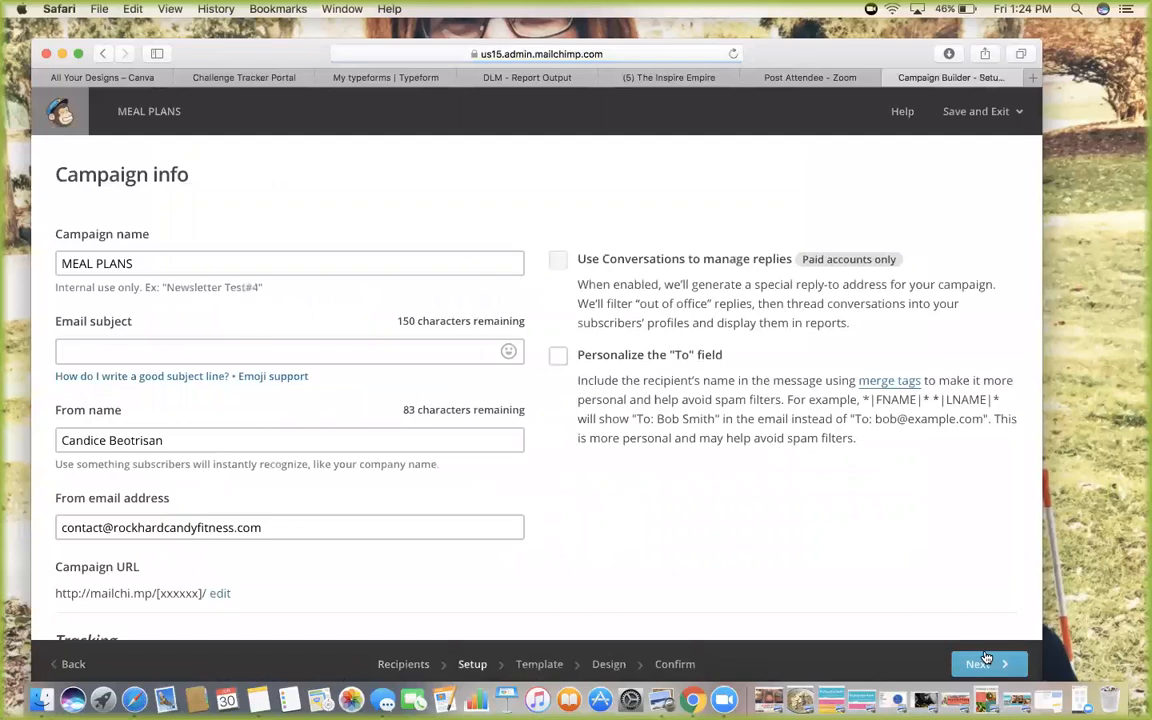
Enter the email subject 'Julys FREE Monthly Meal Plan', correcting the typos along the way
scroll(603, 479, down, 1)
scroll(603, 479, down, 1)
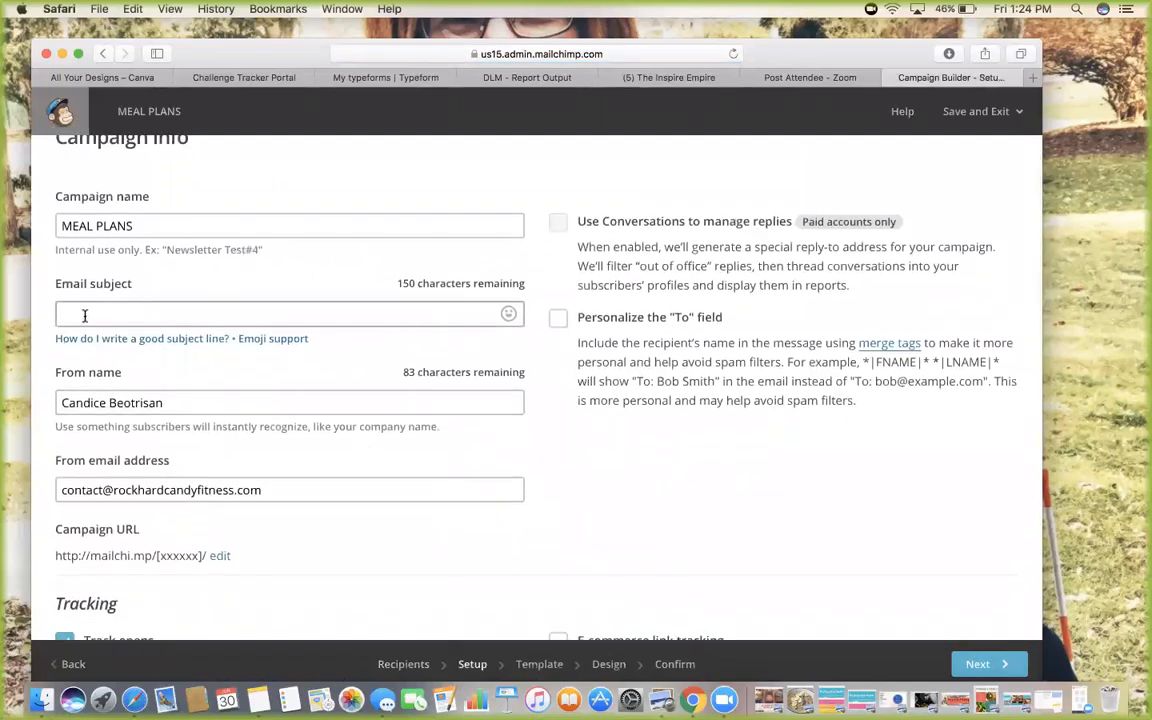
scroll(173, 406, down, 5)
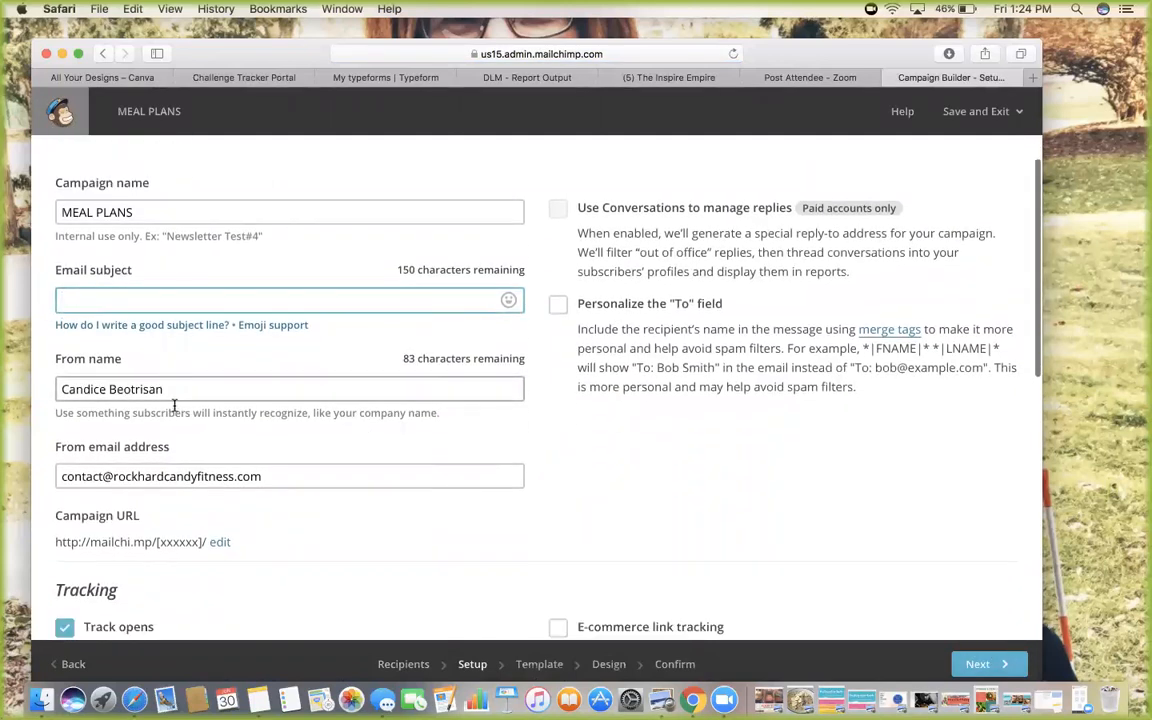
scroll(174, 410, up, 5)
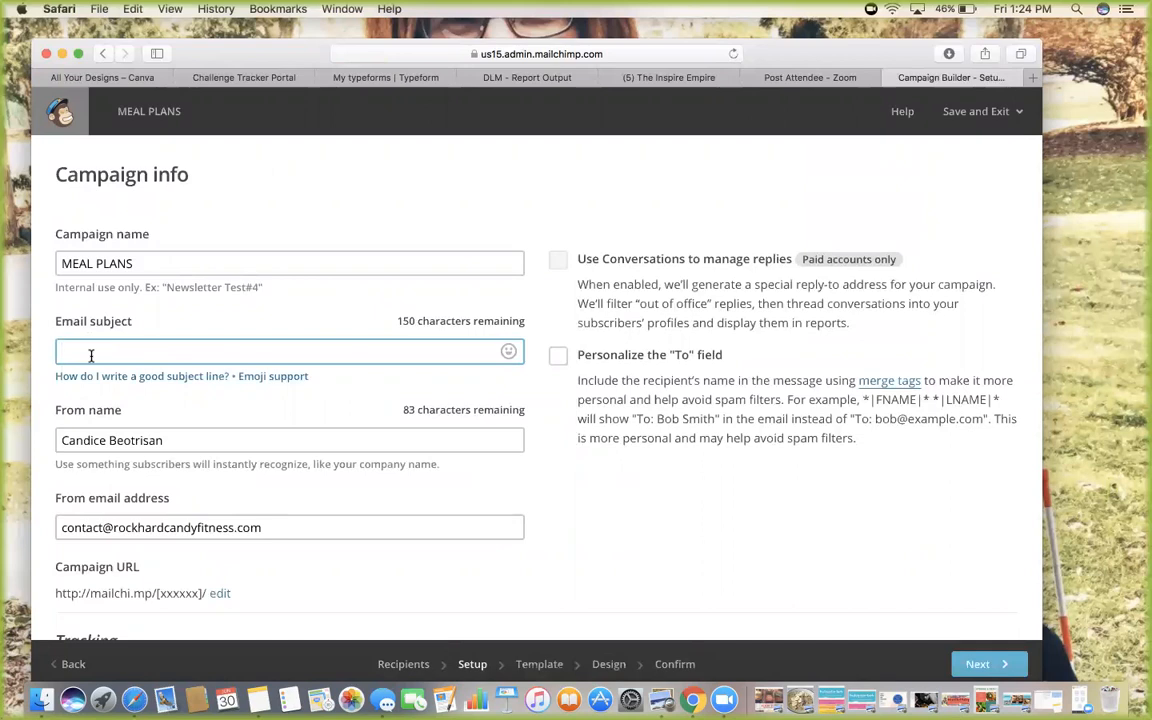
text(Junes)
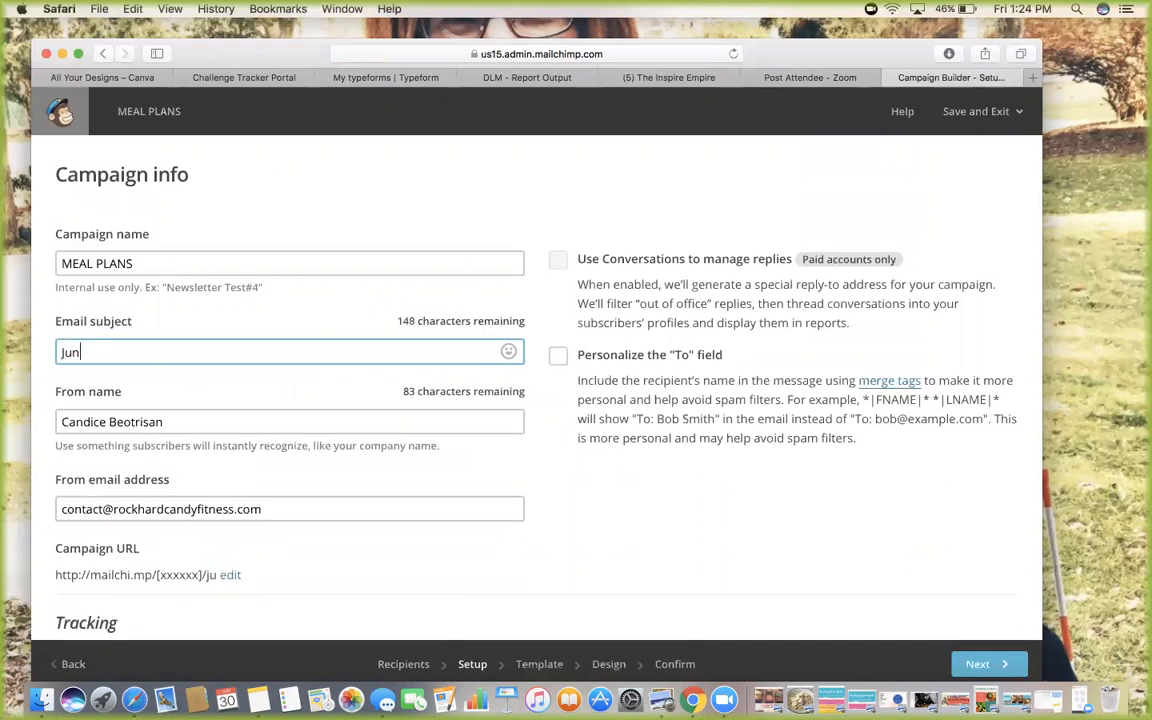
key(BackSpace)
key(BackSpace)
key(BackSpace)
key(BackSpace)
text(lys Meral PLan)
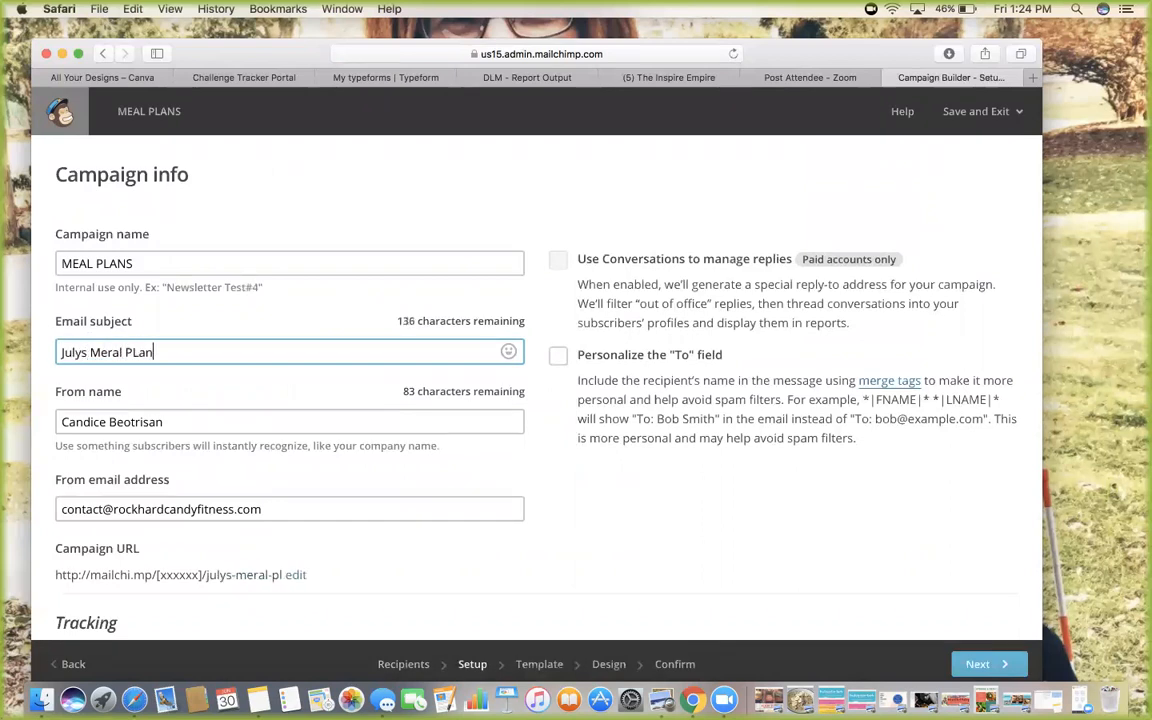
key(BackSpace)
key(BackSpace)
key(BackSpace)
key(BackSpace)
key(BackSpace)
key(BackSpace)
key(BackSpace)
key(BackSpace)
key(BackSpace)
key(BackSpace)
key(BackSpace)
text(FREE Monthly Meal Plan)
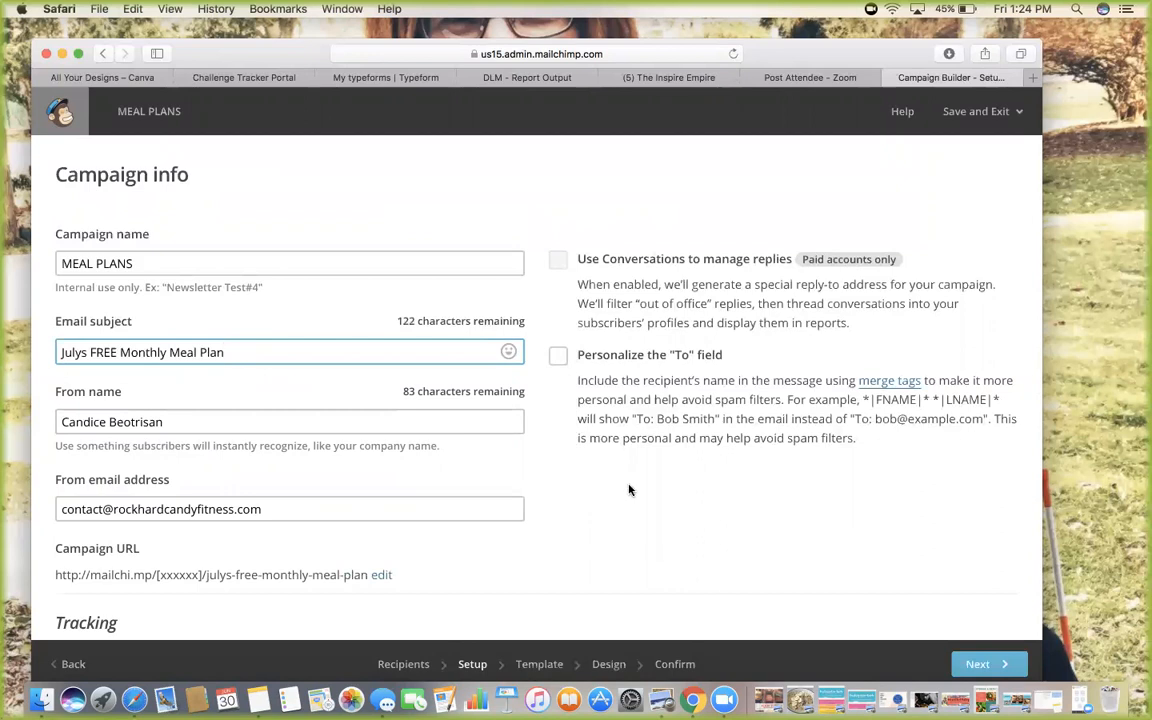
Review the tracking options and continue to the template step
scroll(629, 490, down, 2)
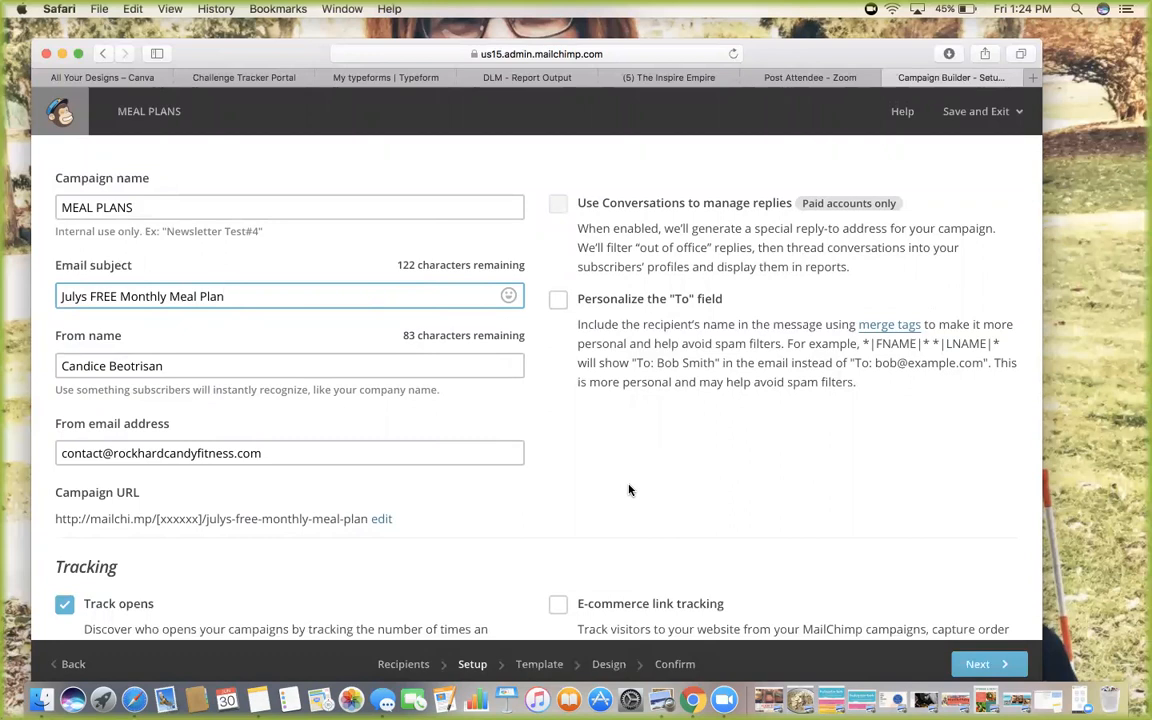
scroll(629, 490, down, 1)
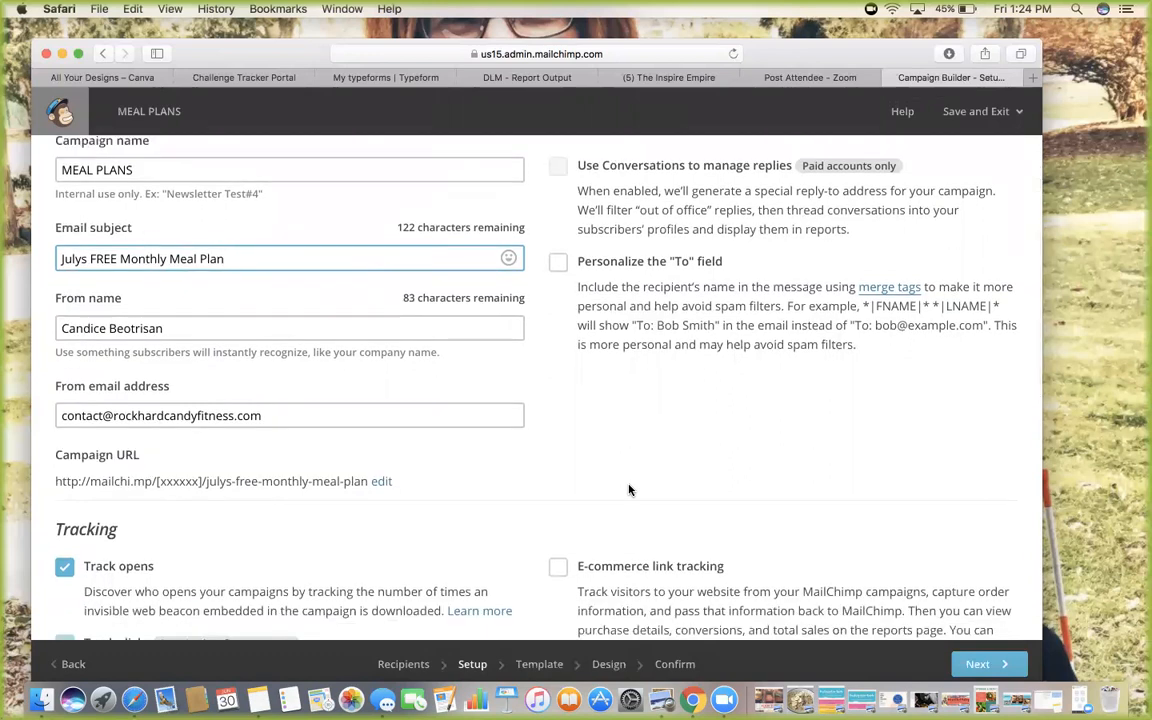
scroll(629, 490, down, 4)
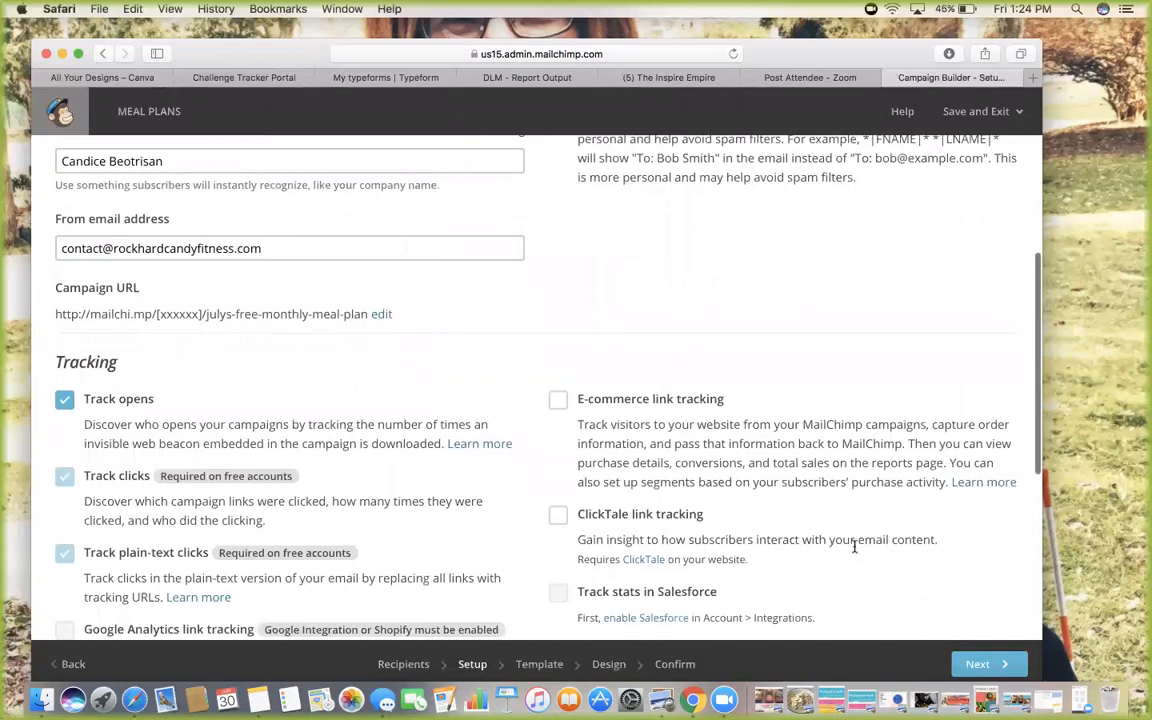
click(984, 662)
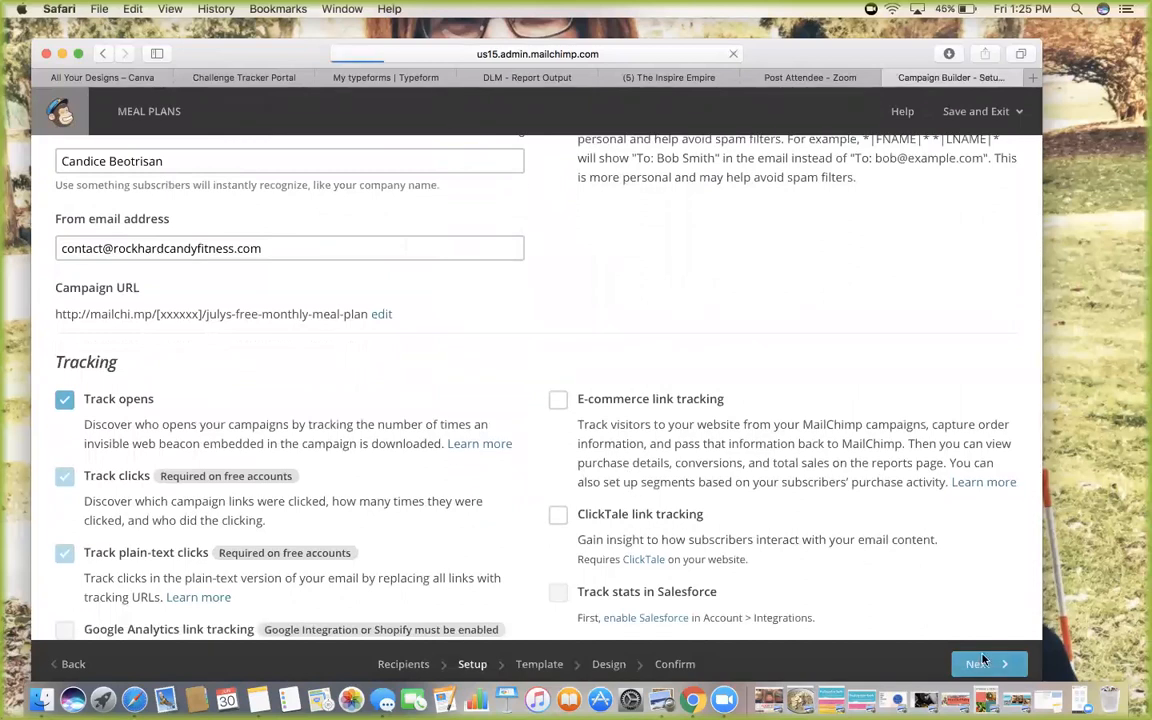
Choose the 1 Column template and set the preview text to 'Julys Free Meal Plan'
scroll(226, 419, down, 5)
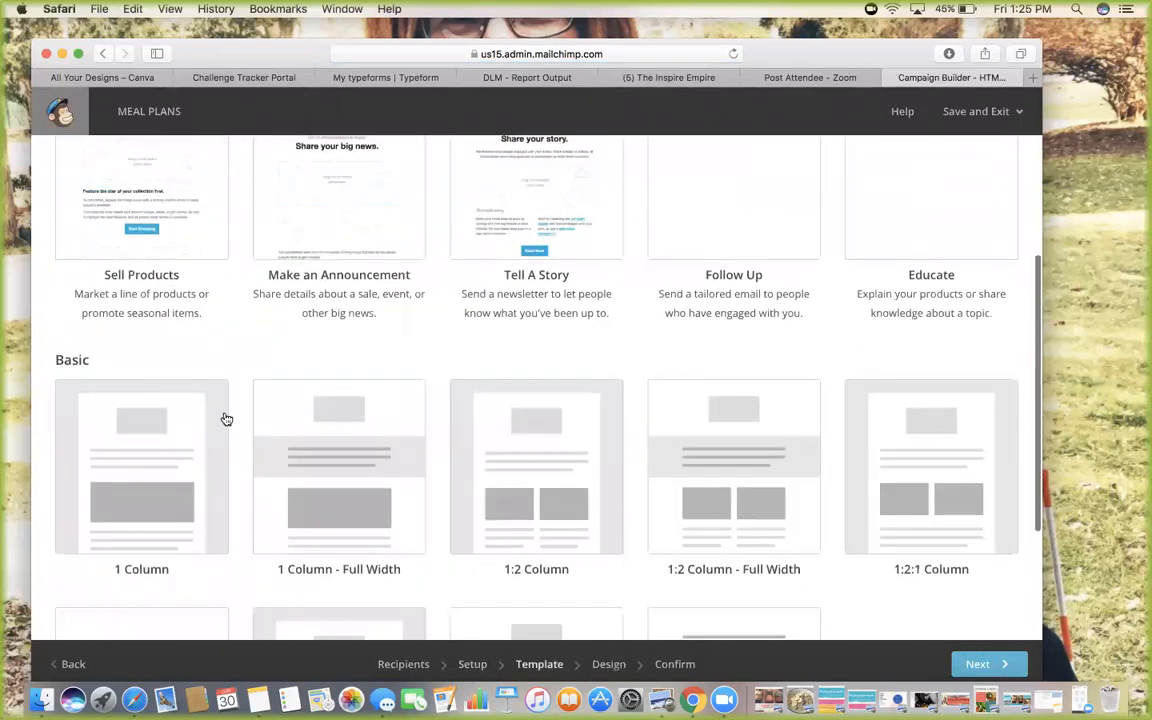
click(157, 421)
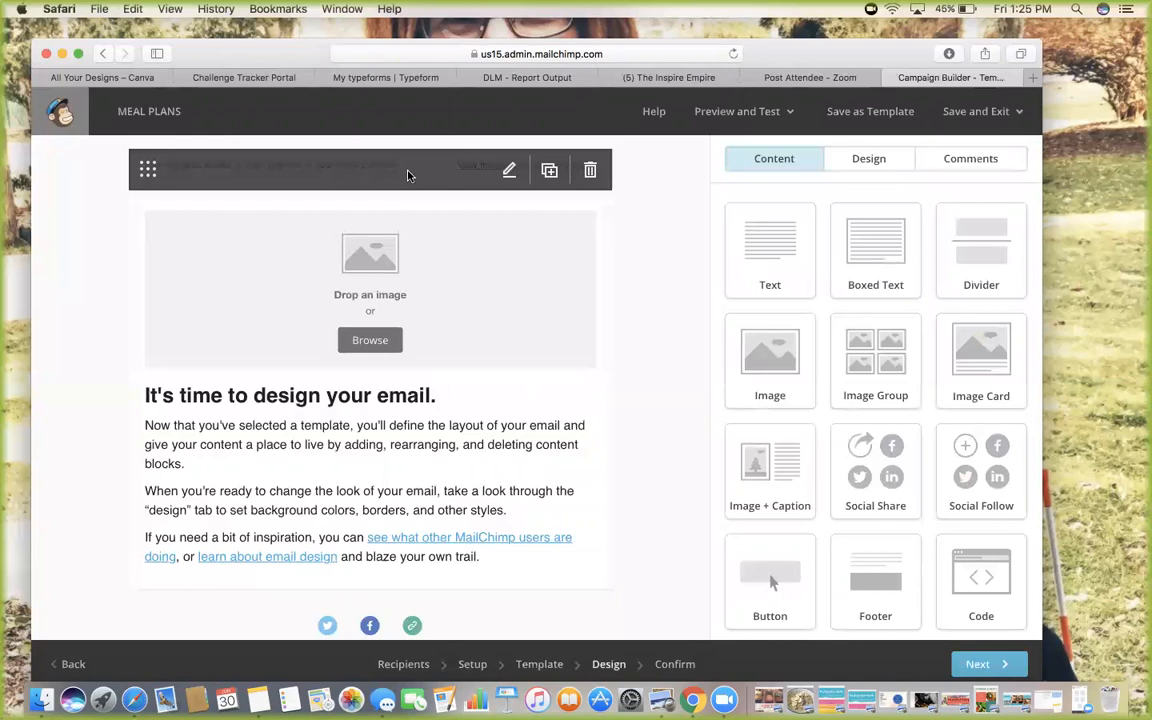
click(510, 172)
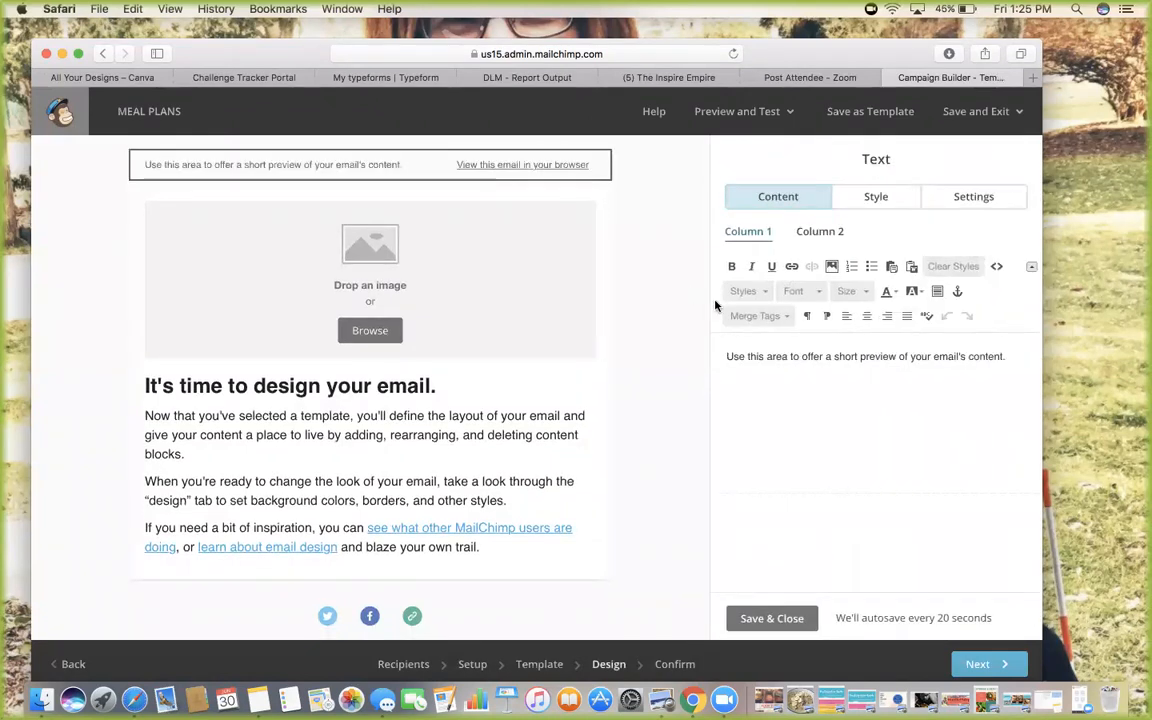
drag(1028, 357, 683, 356)
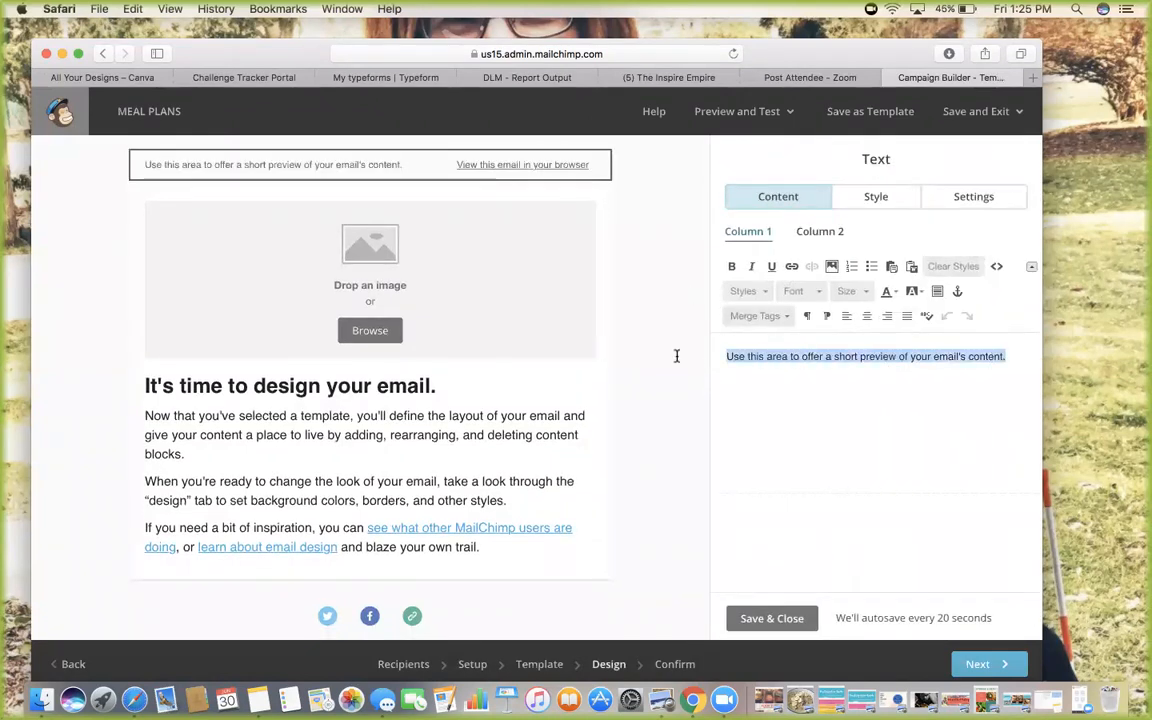
text(Jlu)
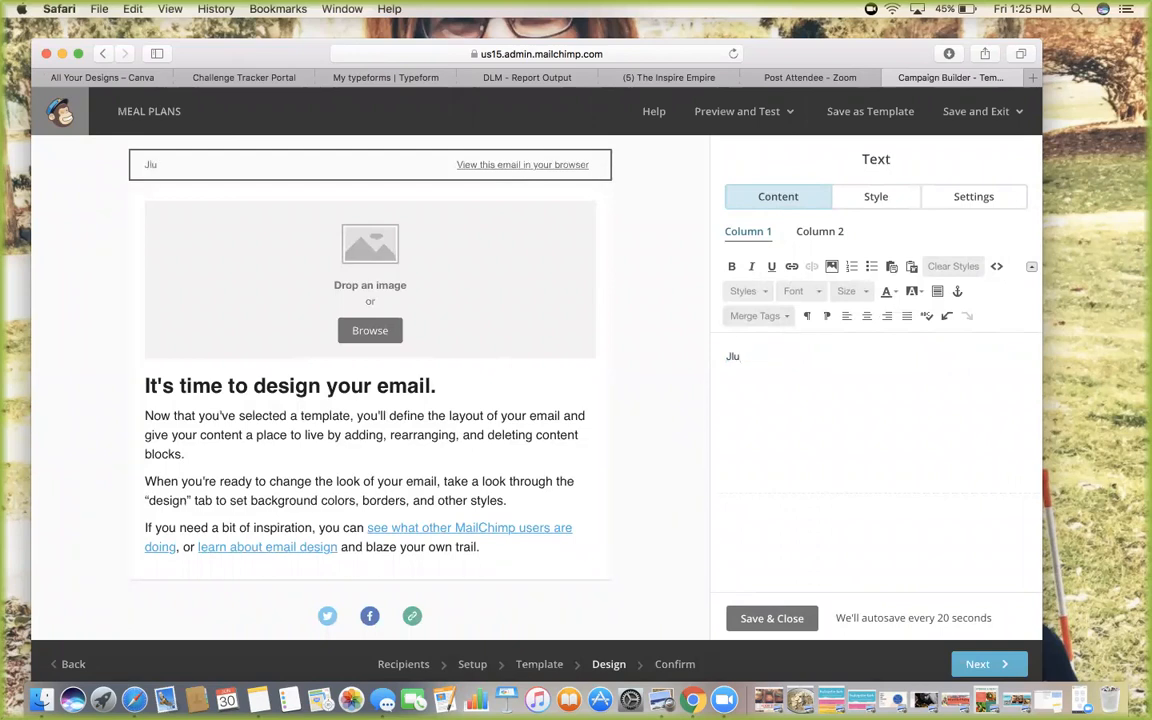
text(lkys Free Meal Plan)
click(805, 619)
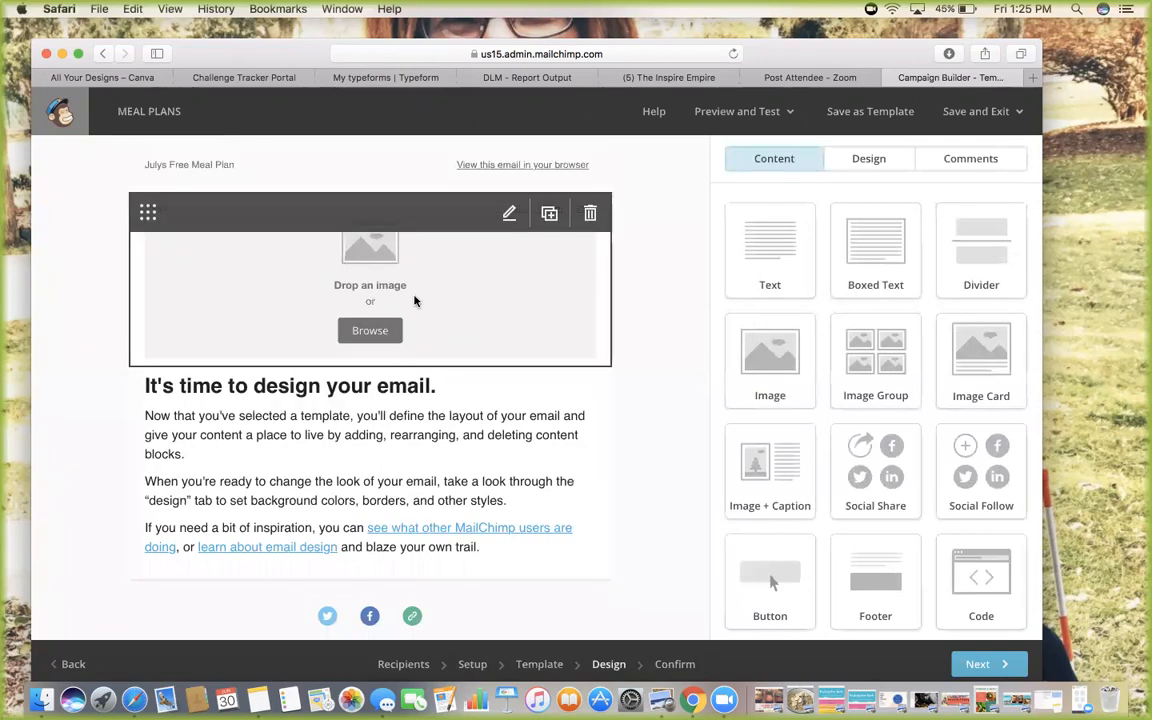
Open the Content Manager to pick an image for the image block
scroll(508, 428, down, 4)
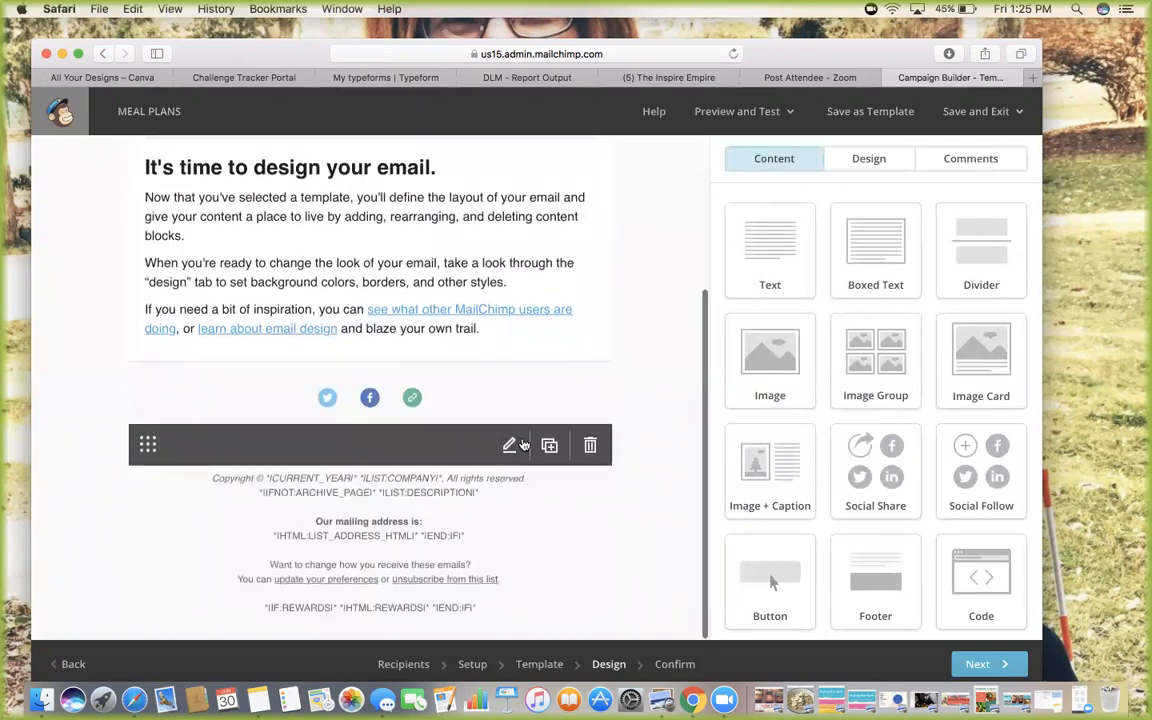
scroll(520, 438, up, 2)
scroll(522, 440, up, 2)
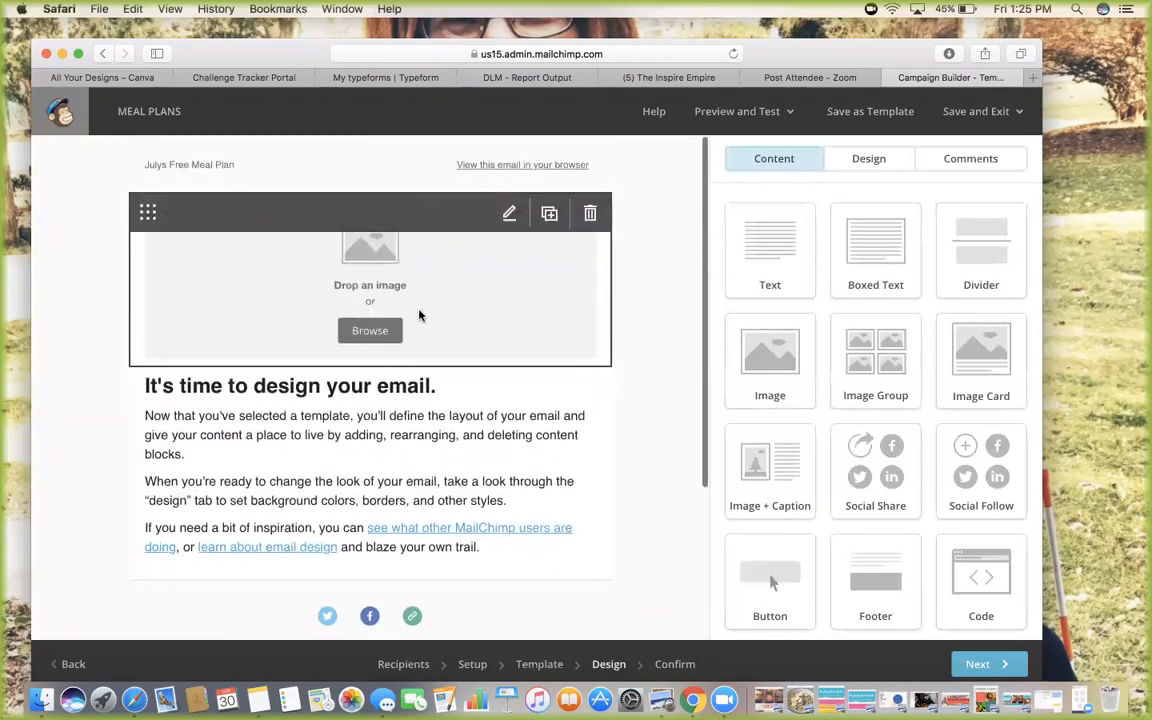
click(375, 331)
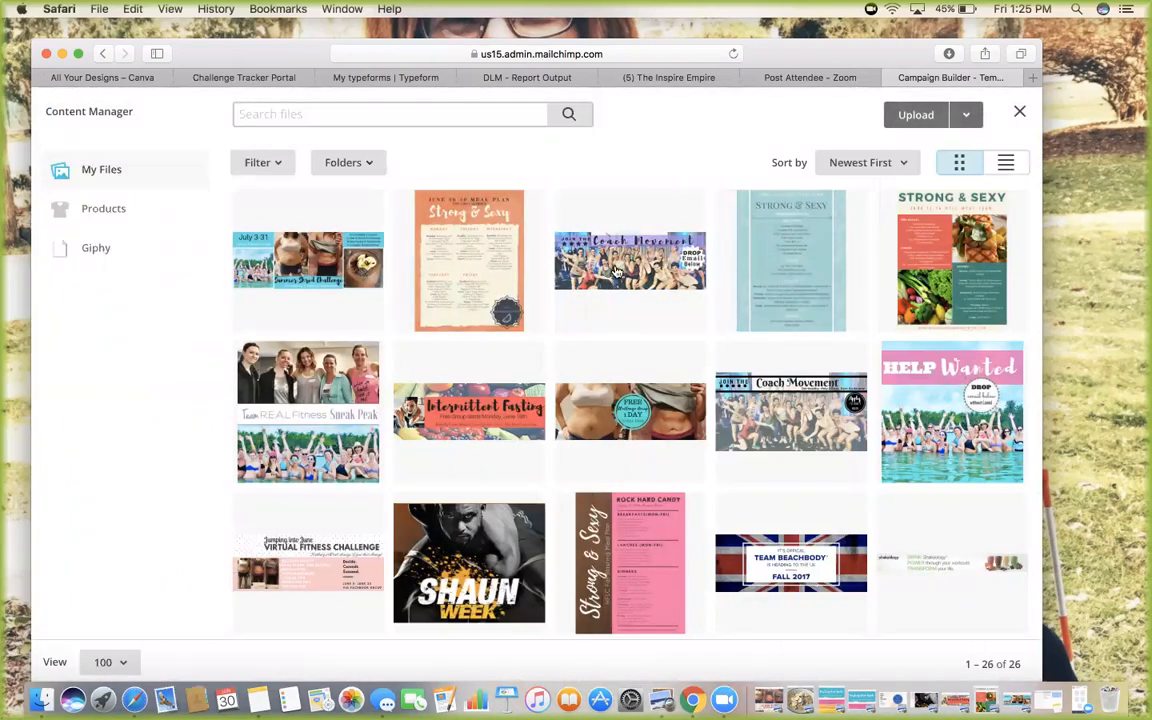
Insert the June 26-30 Strong & Sexy meal plan image into the image block
click(460, 300)
click(955, 116)
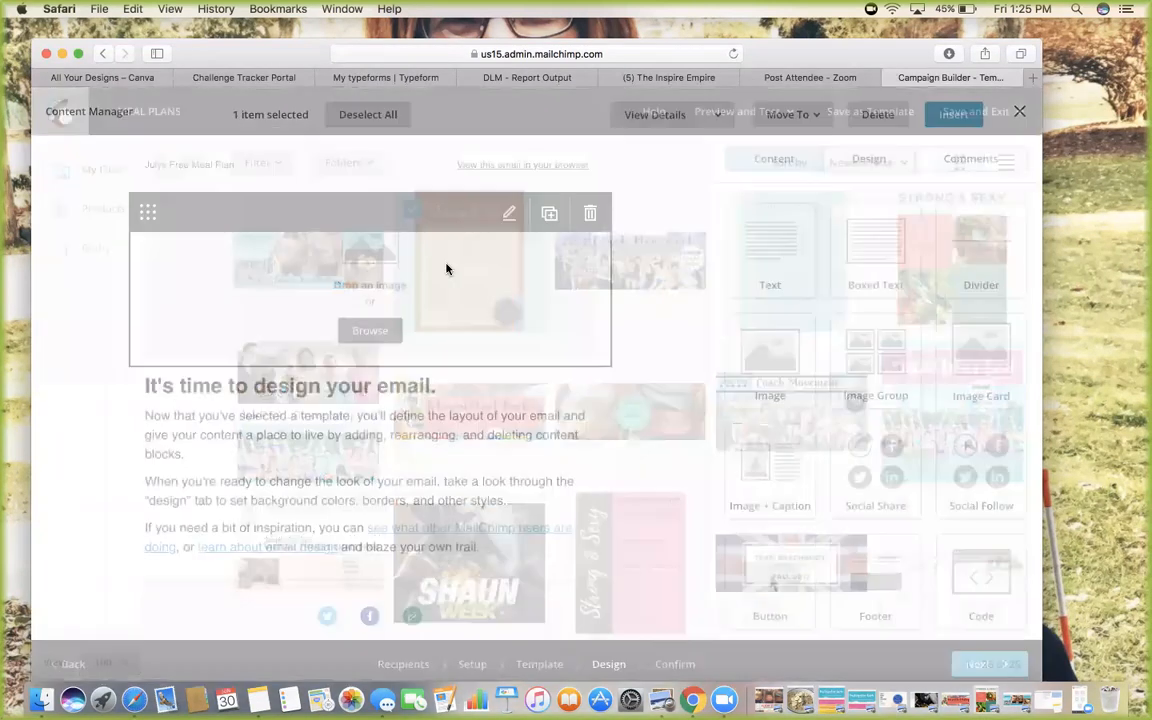
scroll(427, 270, down, 2)
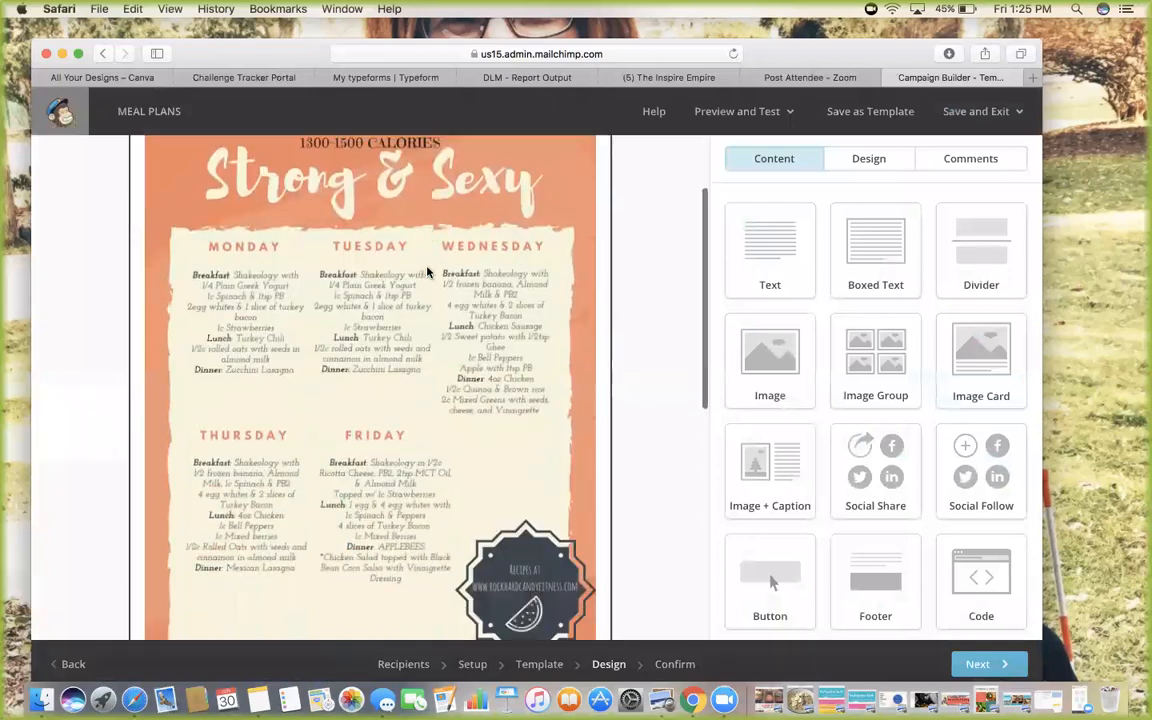
scroll(518, 355, down, 5)
scroll(518, 355, up, 5)
scroll(519, 357, down, 5)
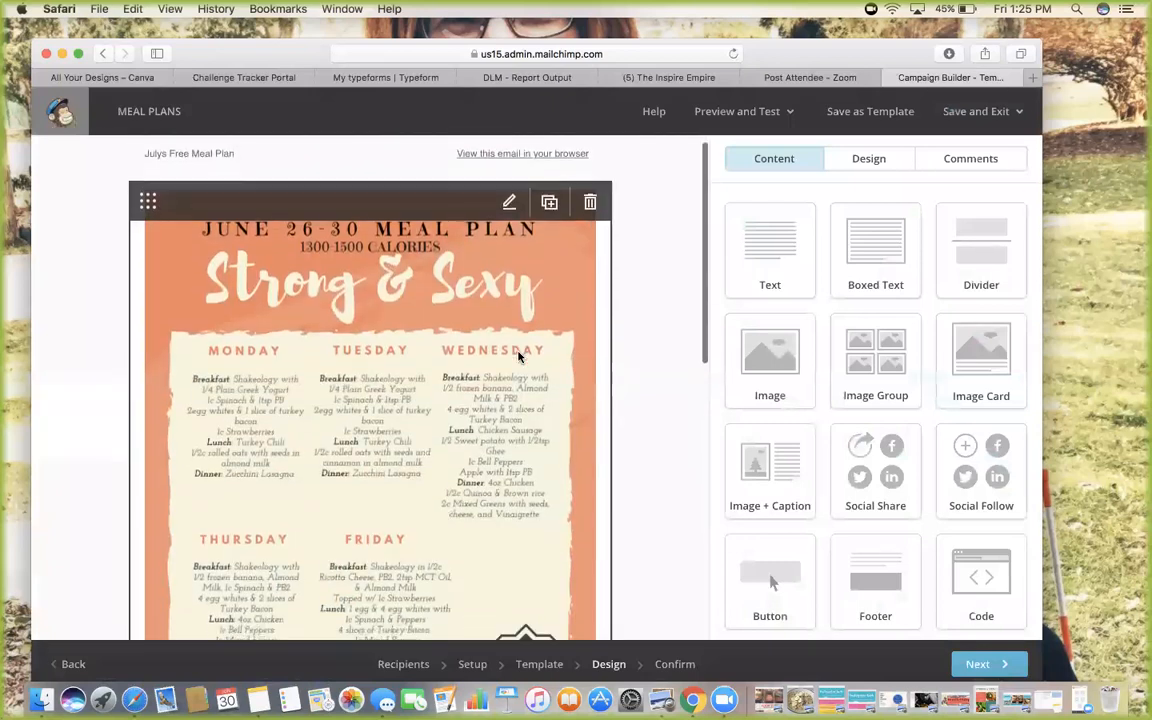
scroll(519, 357, down, 3)
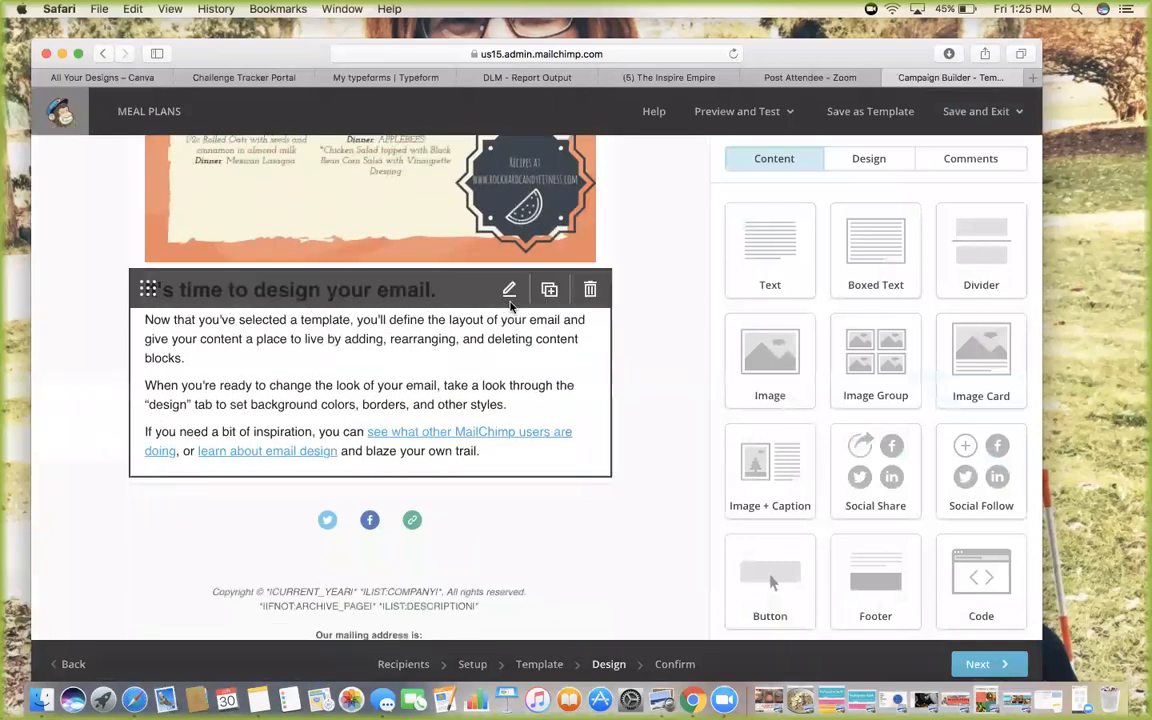
Replace the placeholder text with 'Happy July! Enjoy this FREE Sample Meal Plan!' and a subscriber thank-you line
click(516, 290)
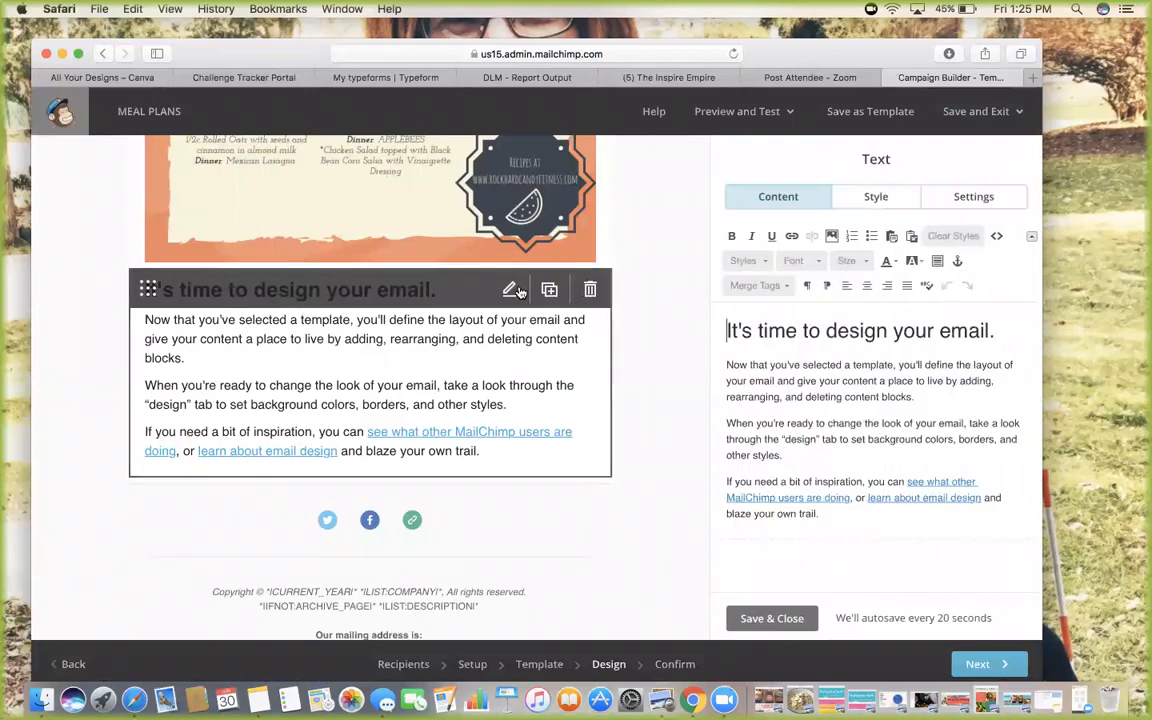
drag(852, 517, 690, 286)
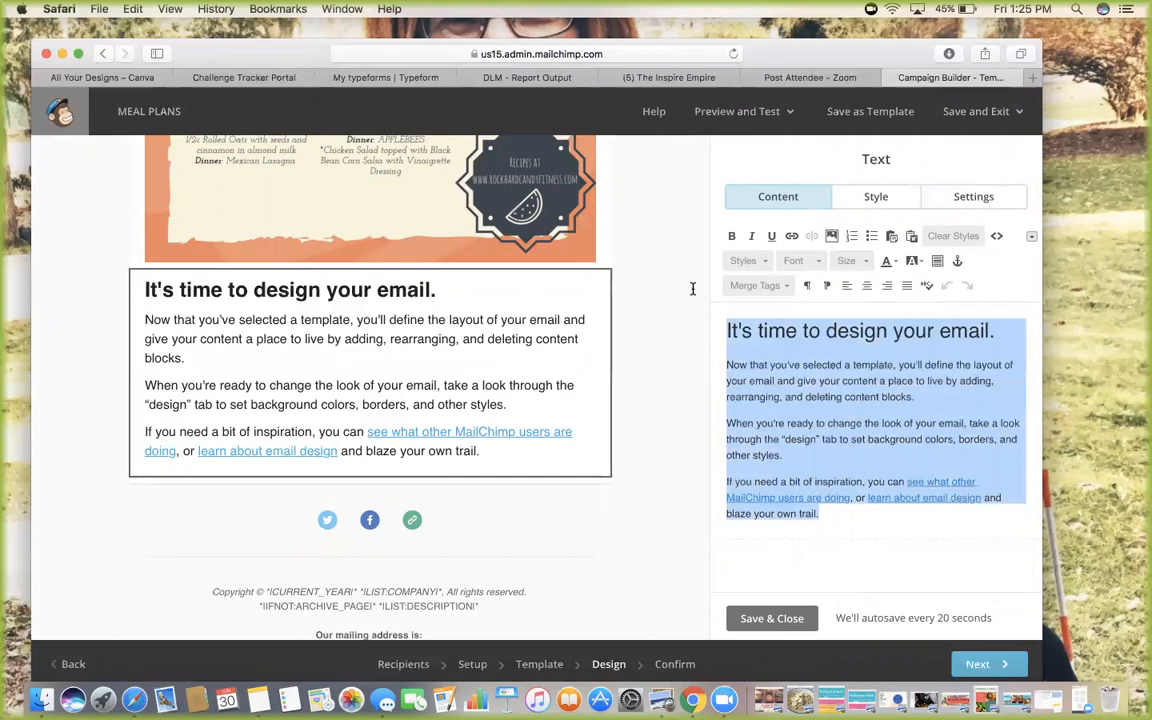
text(Hap)
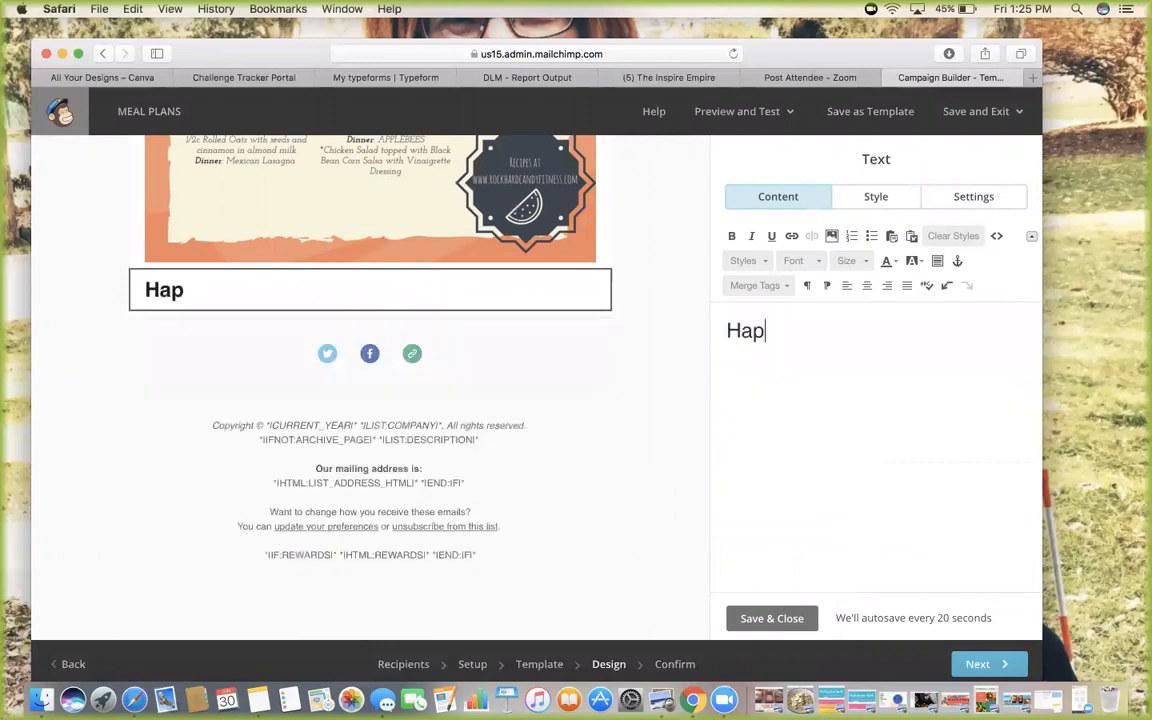
text(py July!)
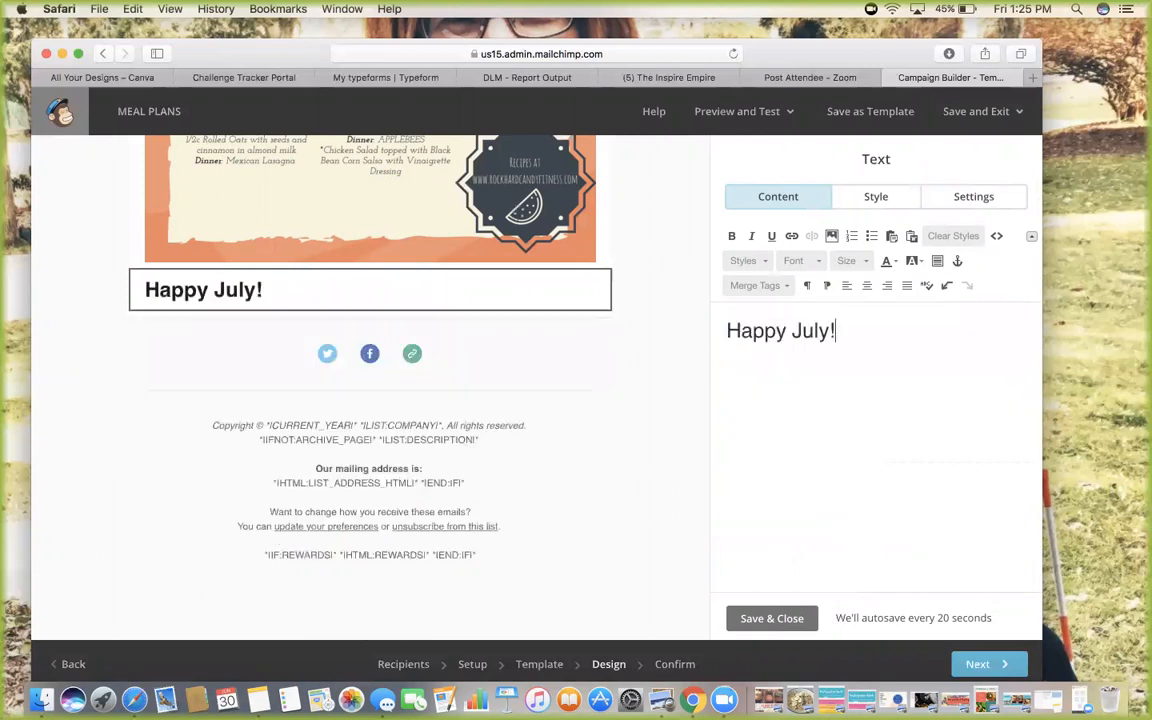
text( Enjoy this )
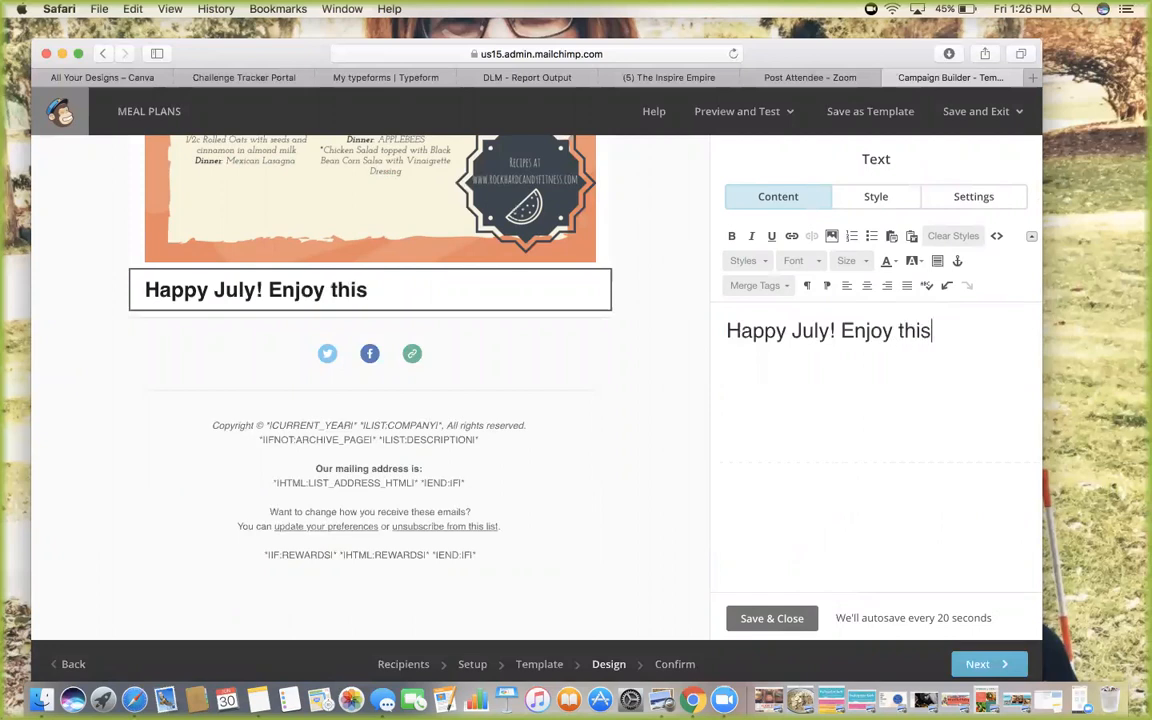
text(FREE Sa)
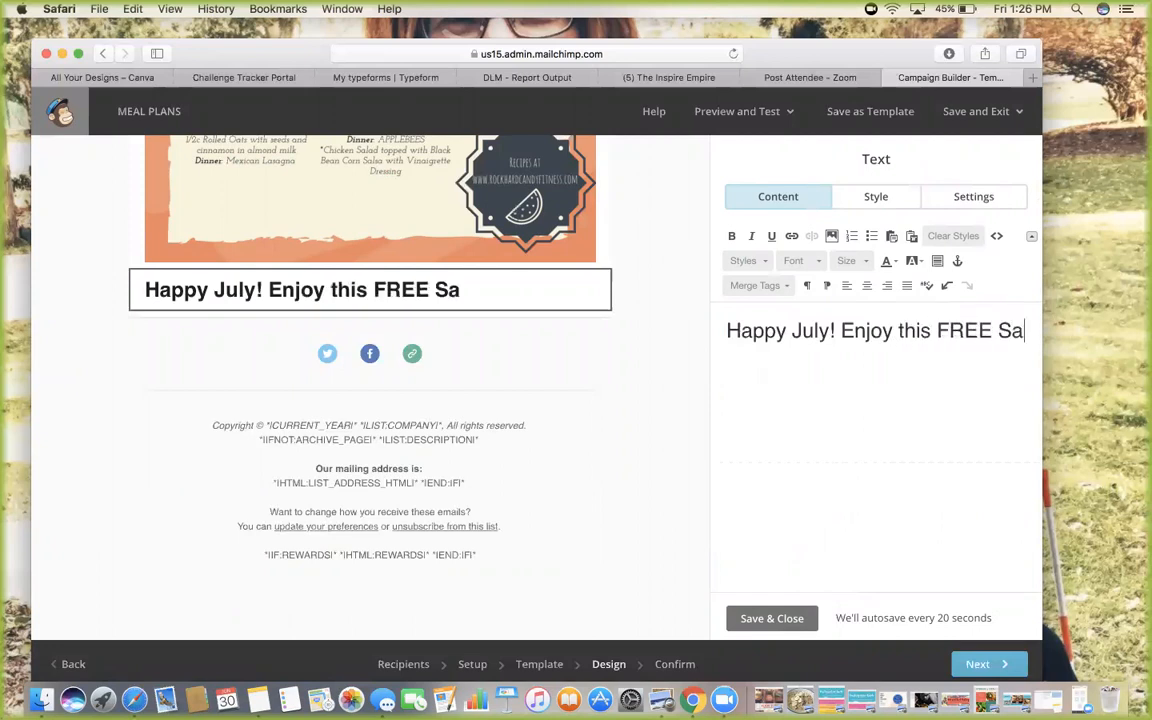
text(mple Meal PLa)
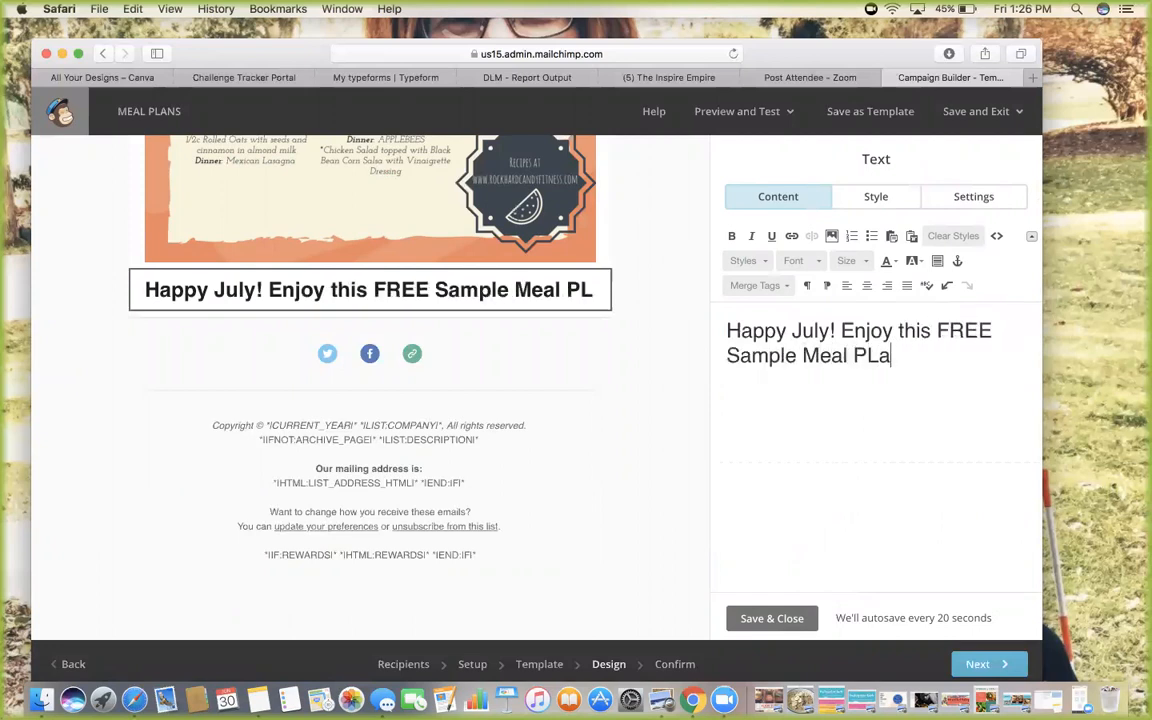
text(n!)
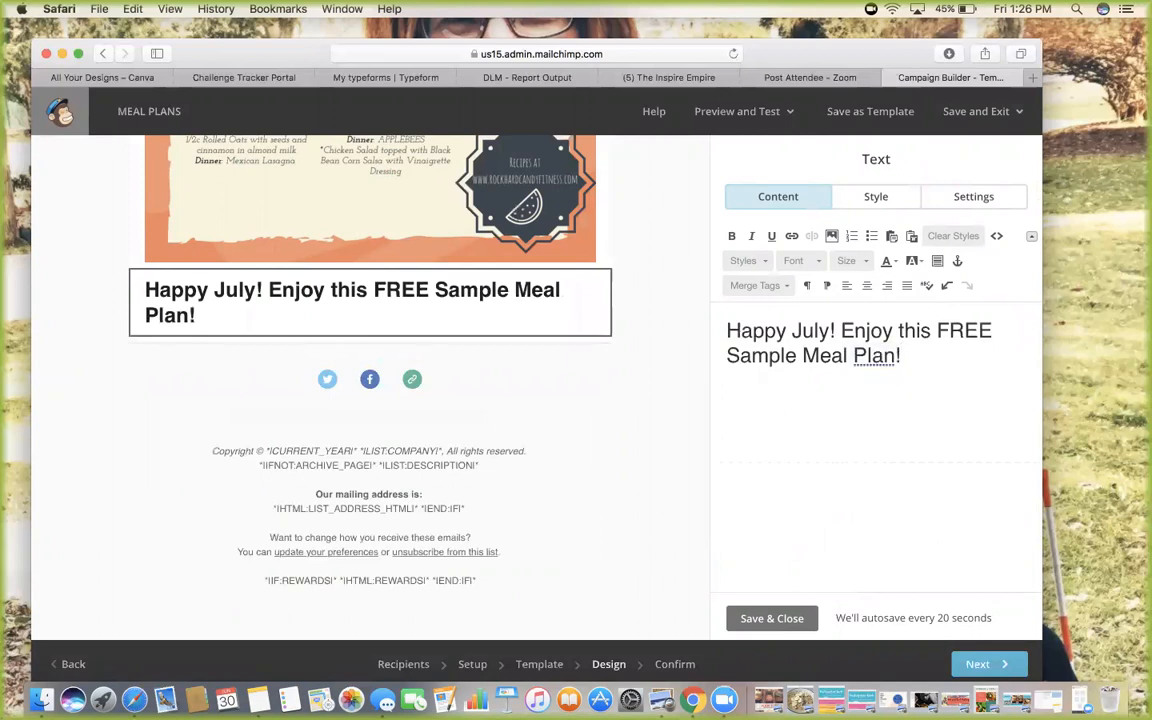
key(Return)
text(Thank you for)
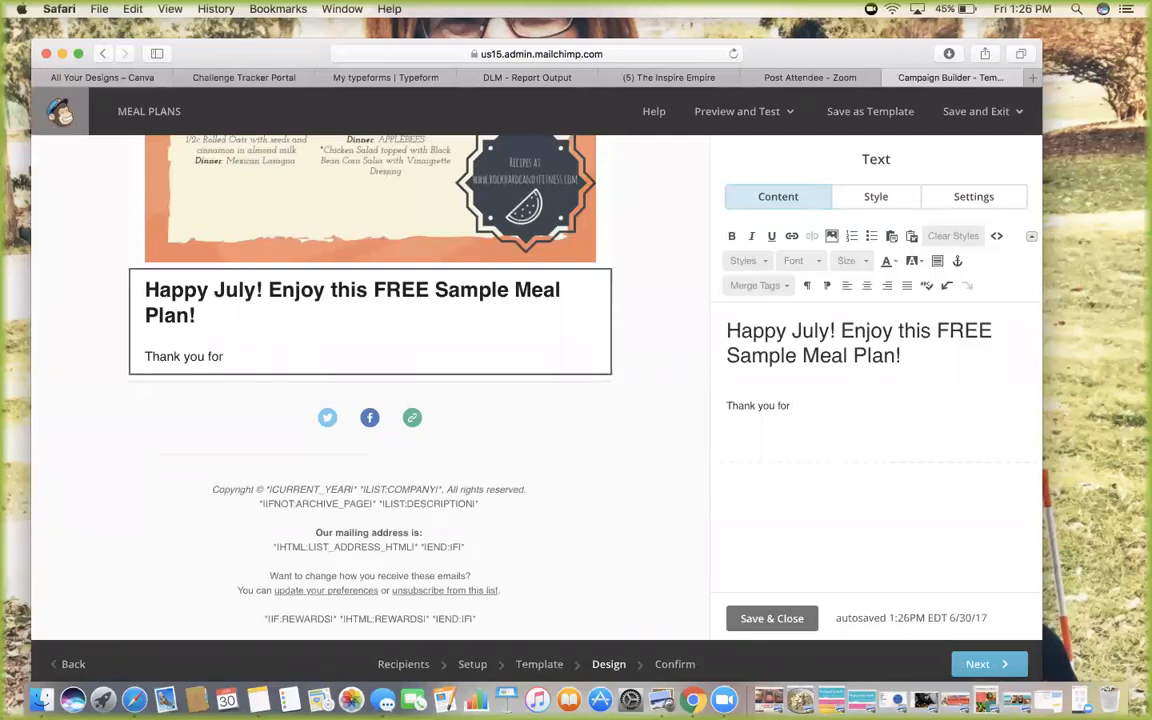
text( subscribing to )
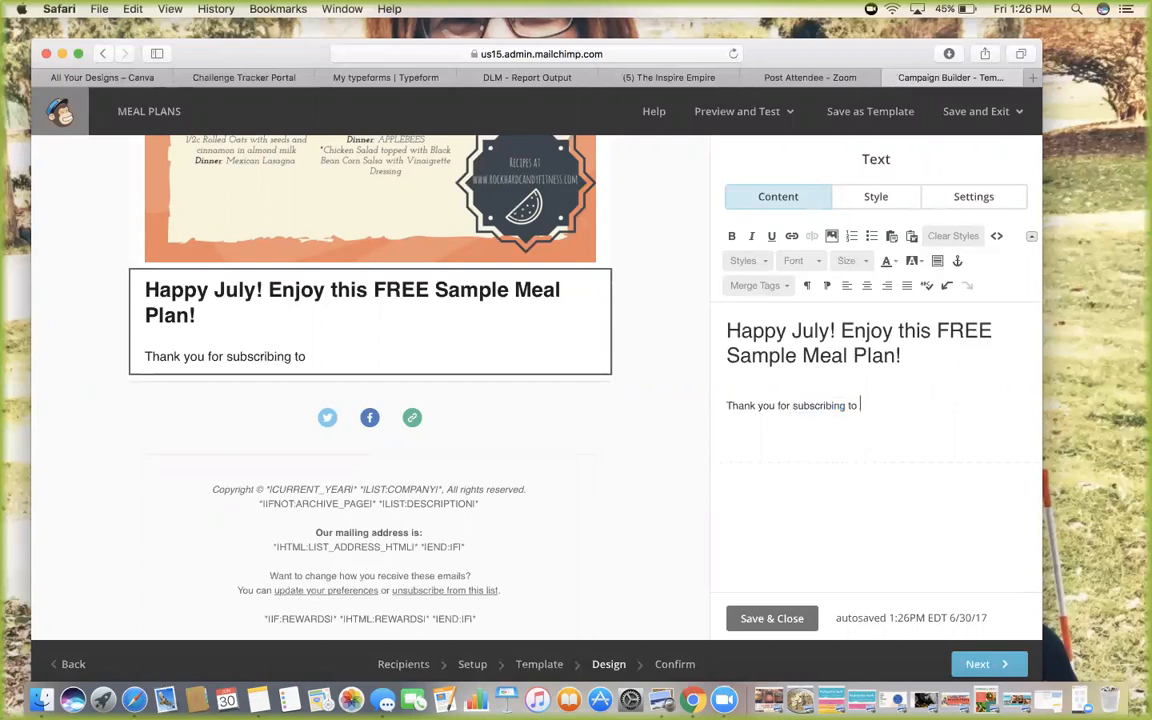
text(my monthly meal plans! I hope you have a great month!)
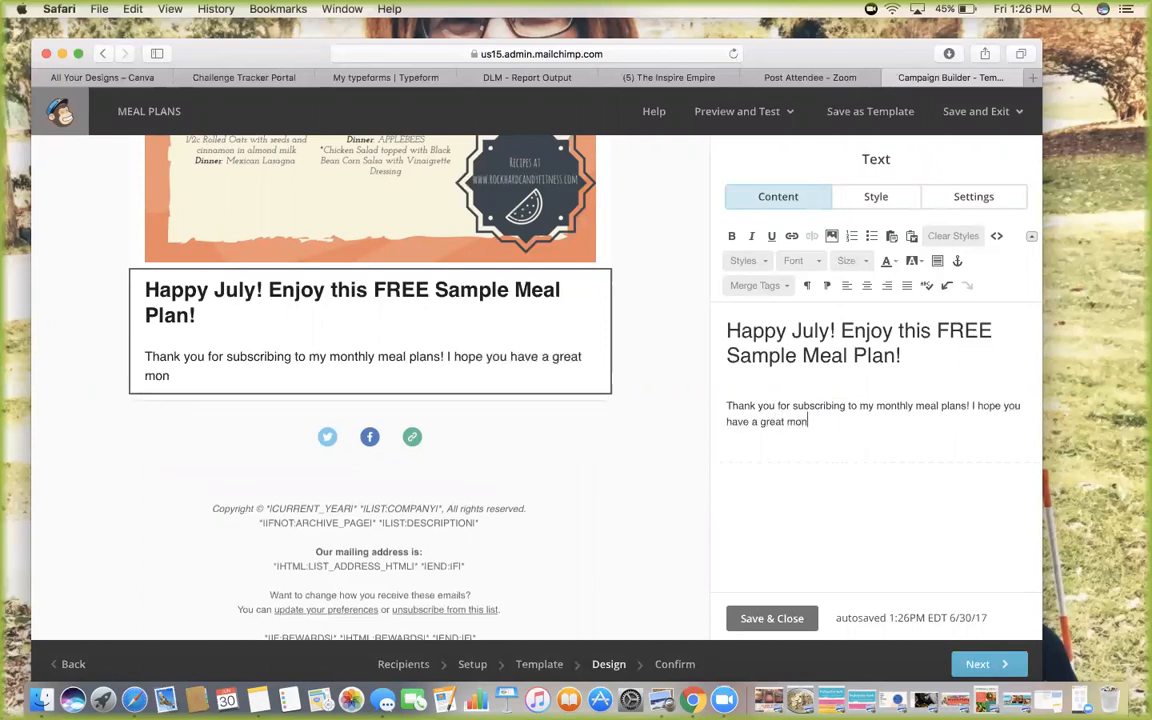
click(744, 618)
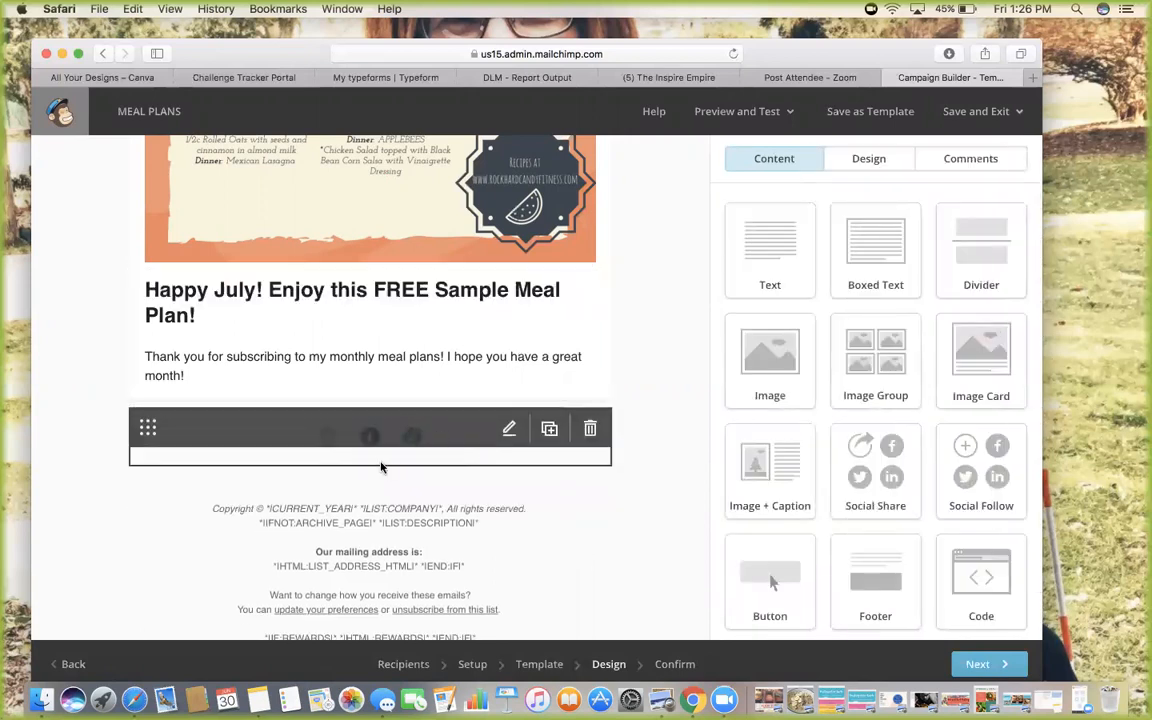
Check the Social Follow block's link services, then delete the block
click(510, 429)
scroll(855, 430, down, 3)
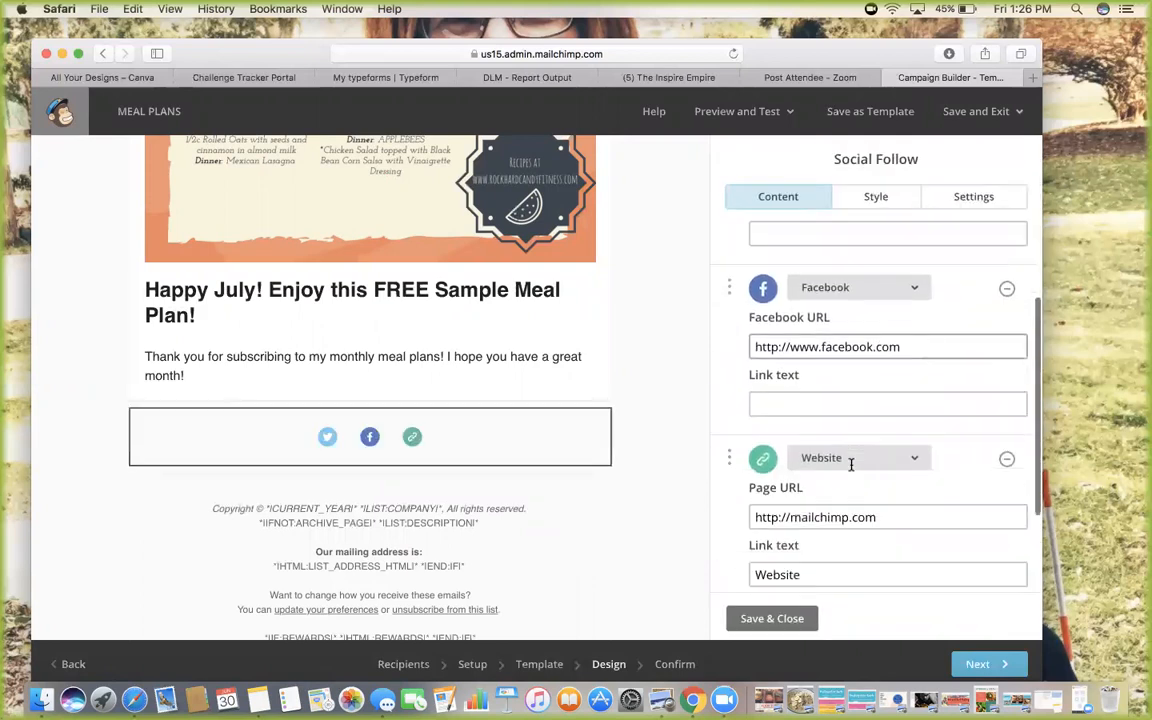
click(853, 437)
scroll(875, 261, up, 5)
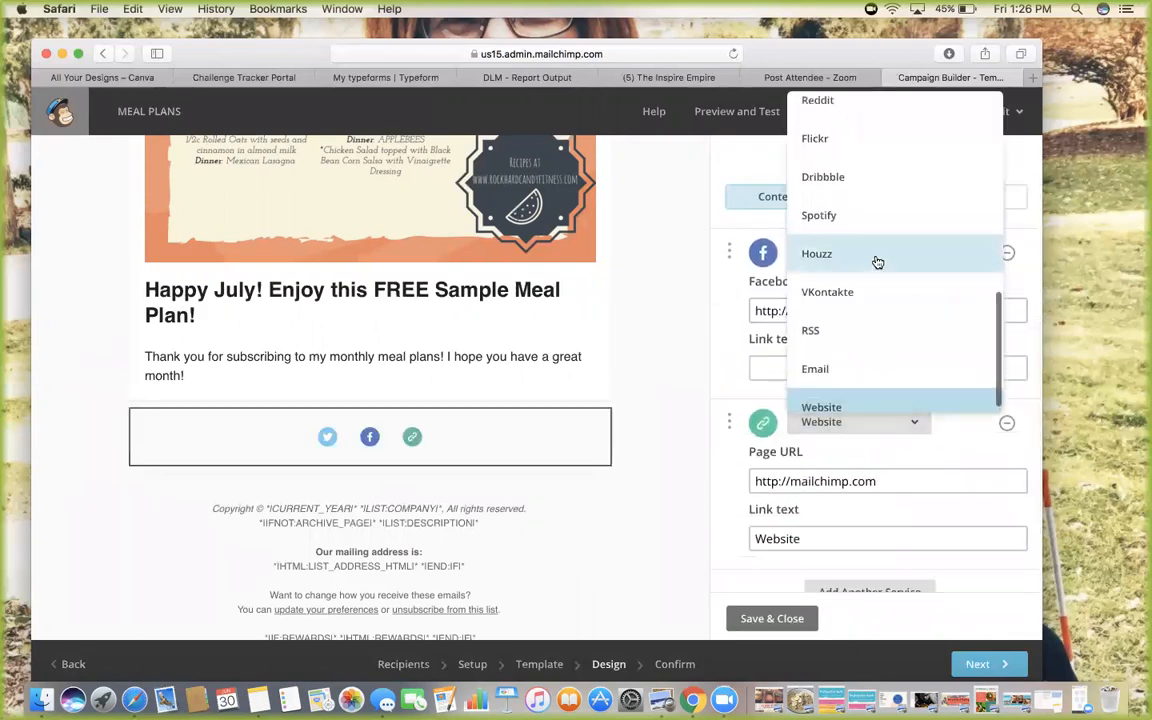
scroll(877, 262, up, 3)
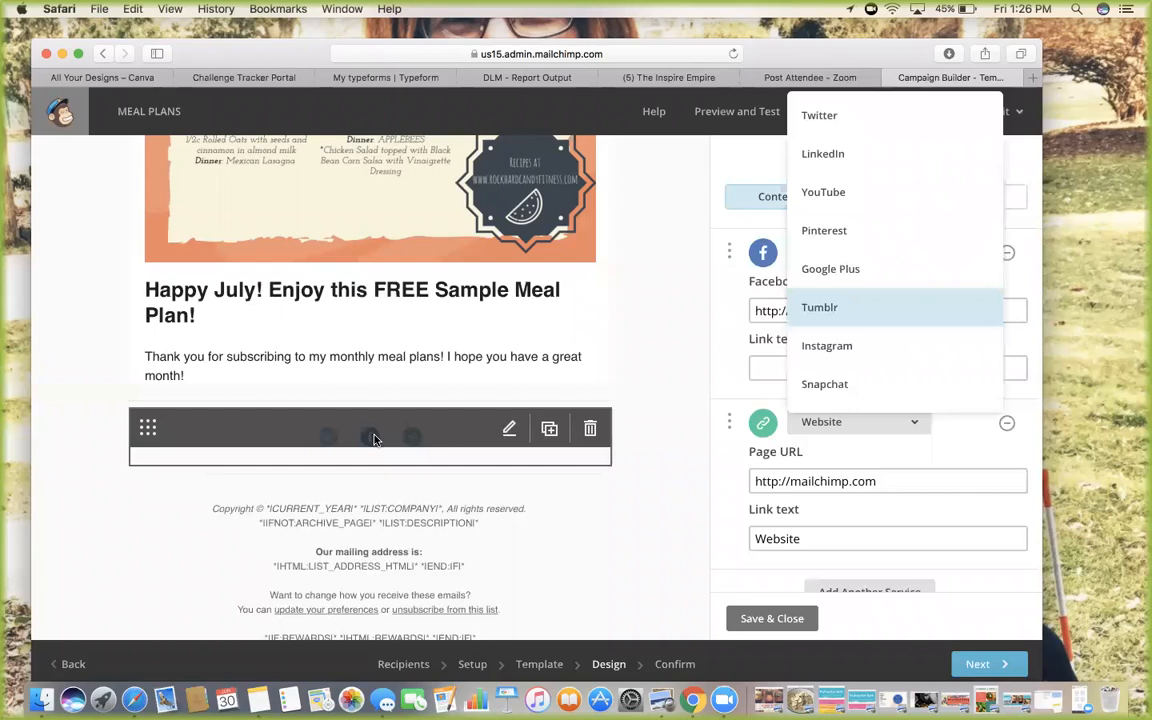
click(590, 430)
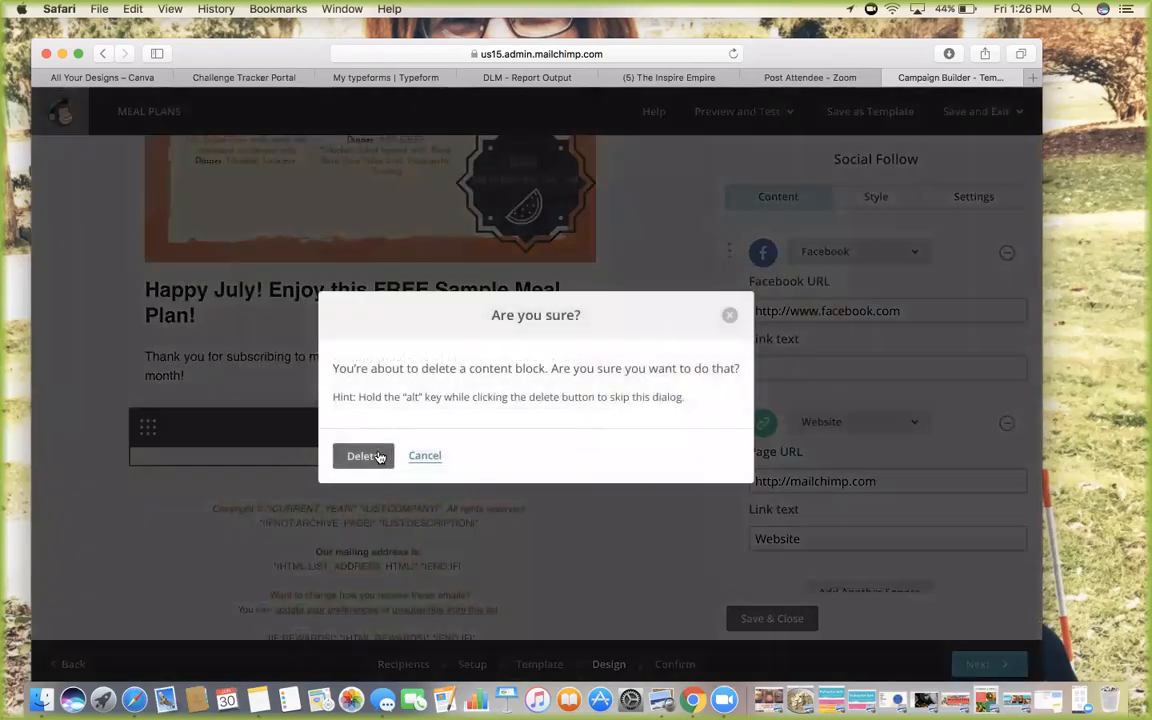
click(380, 456)
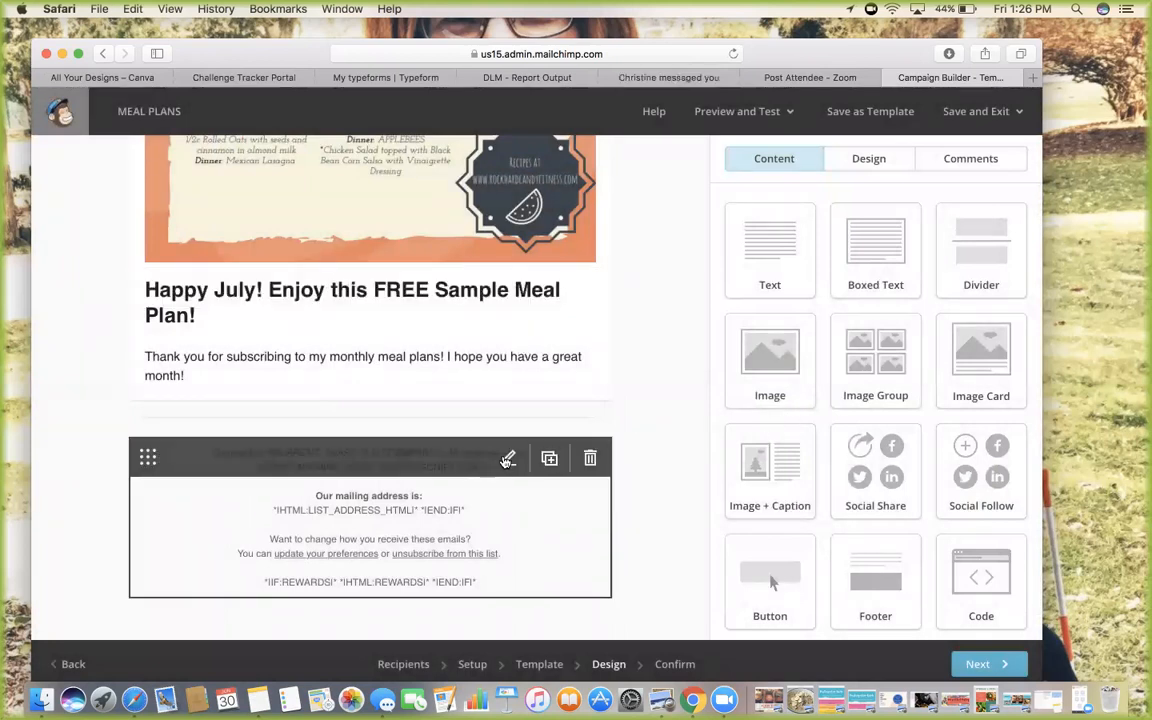
Set the footer copyright to 2017 and the description line to 'July Meal Plan'
click(508, 458)
scroll(843, 460, down, 1)
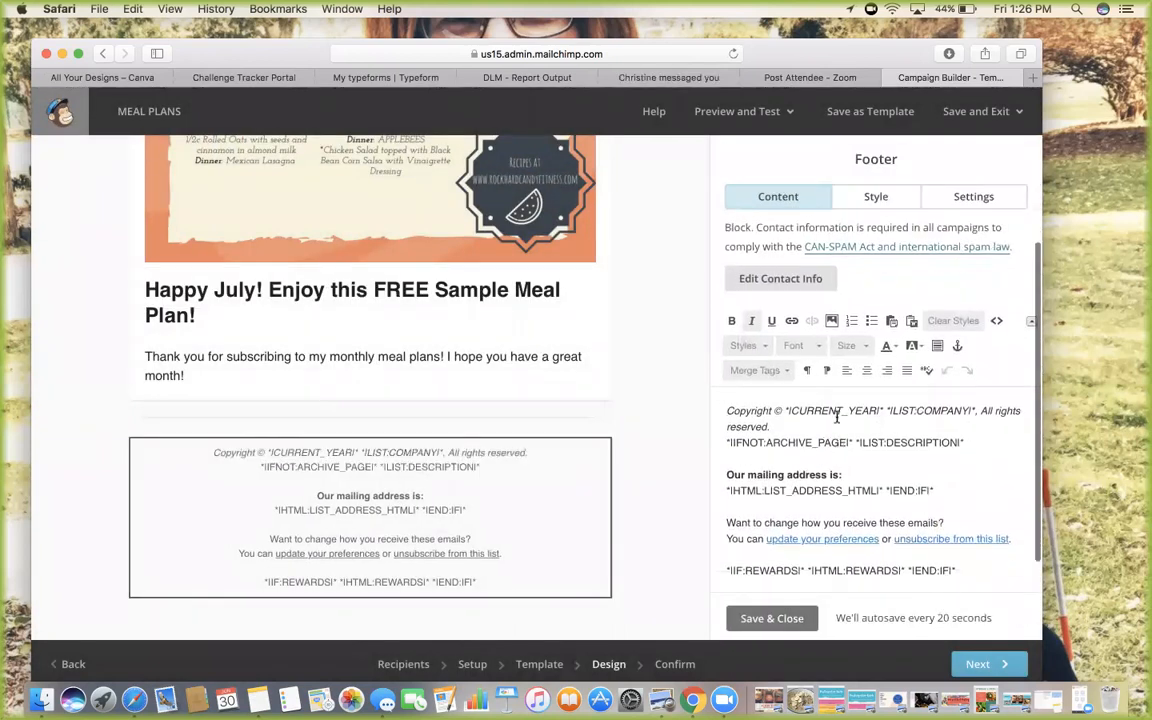
drag(973, 410, 789, 412)
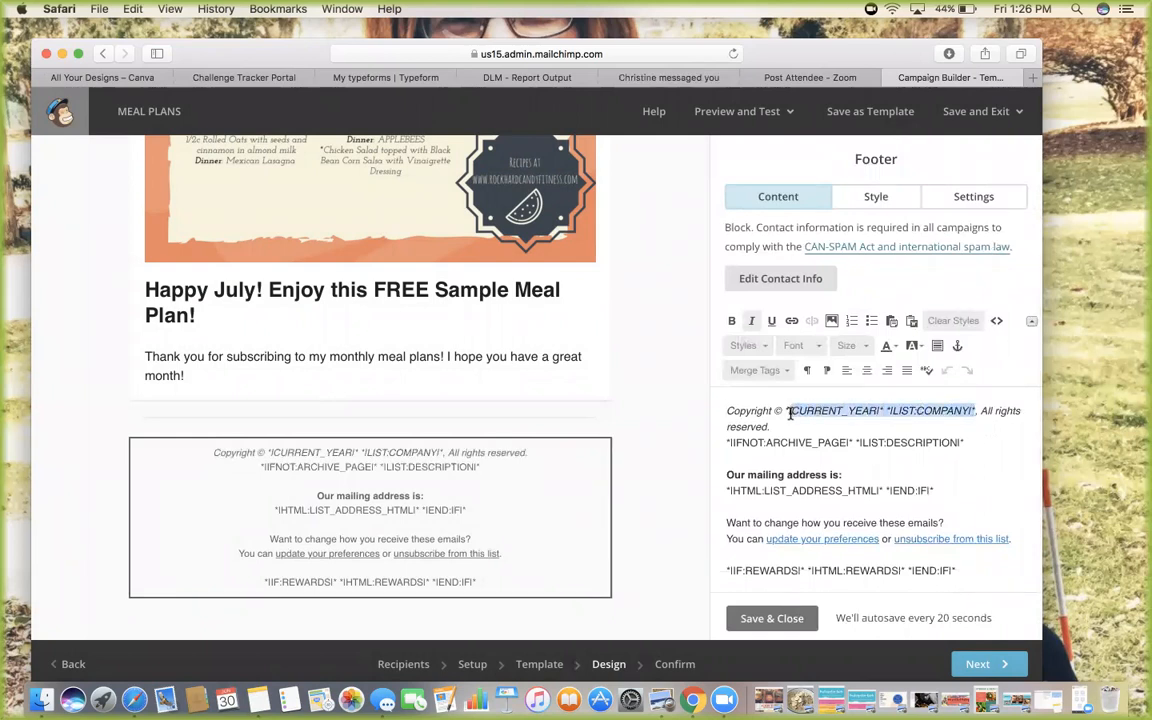
text(2017)
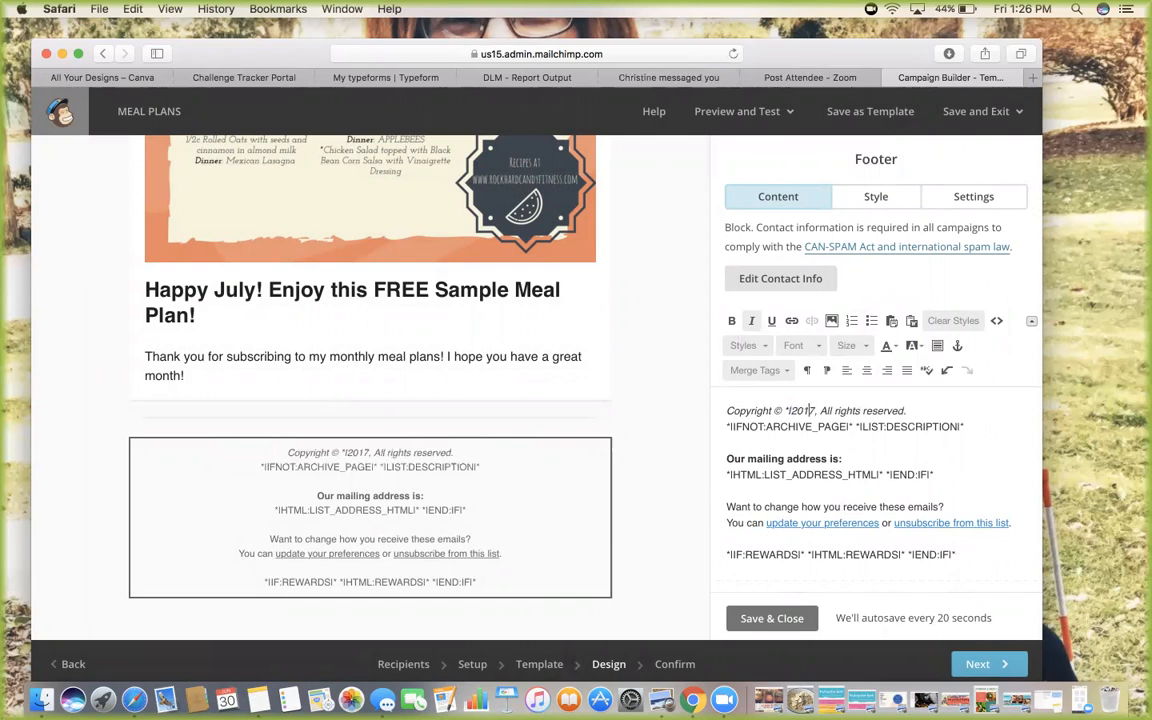
key(BackSpace)
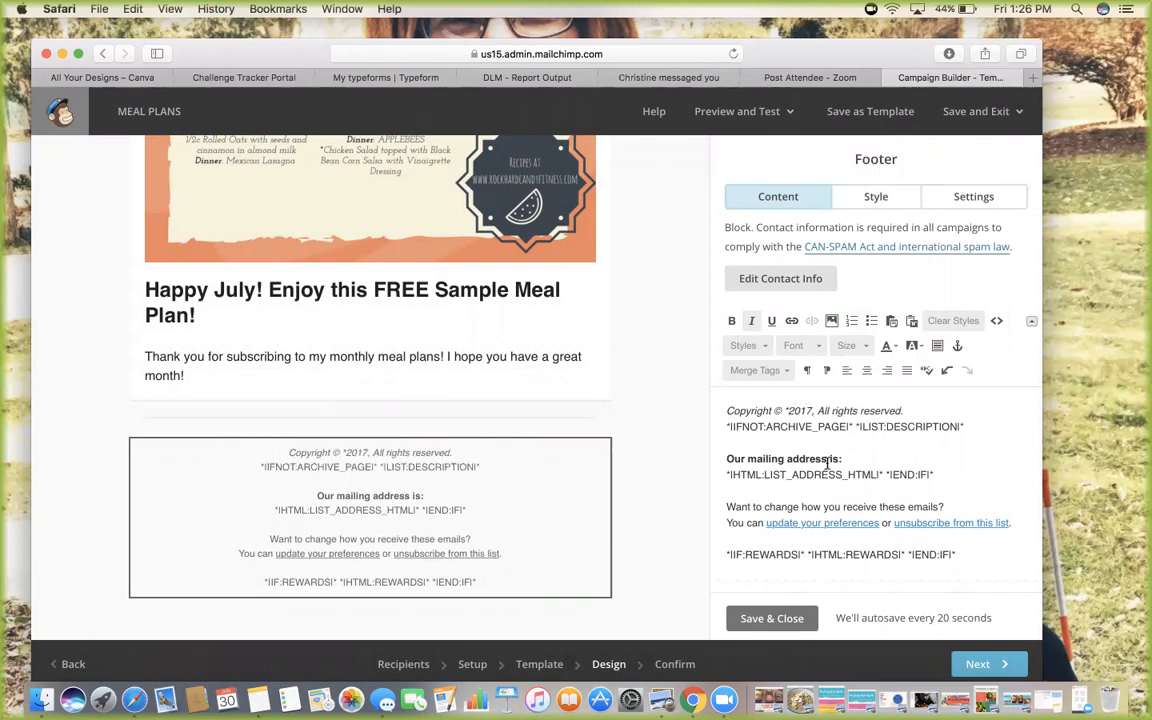
drag(965, 424, 715, 427)
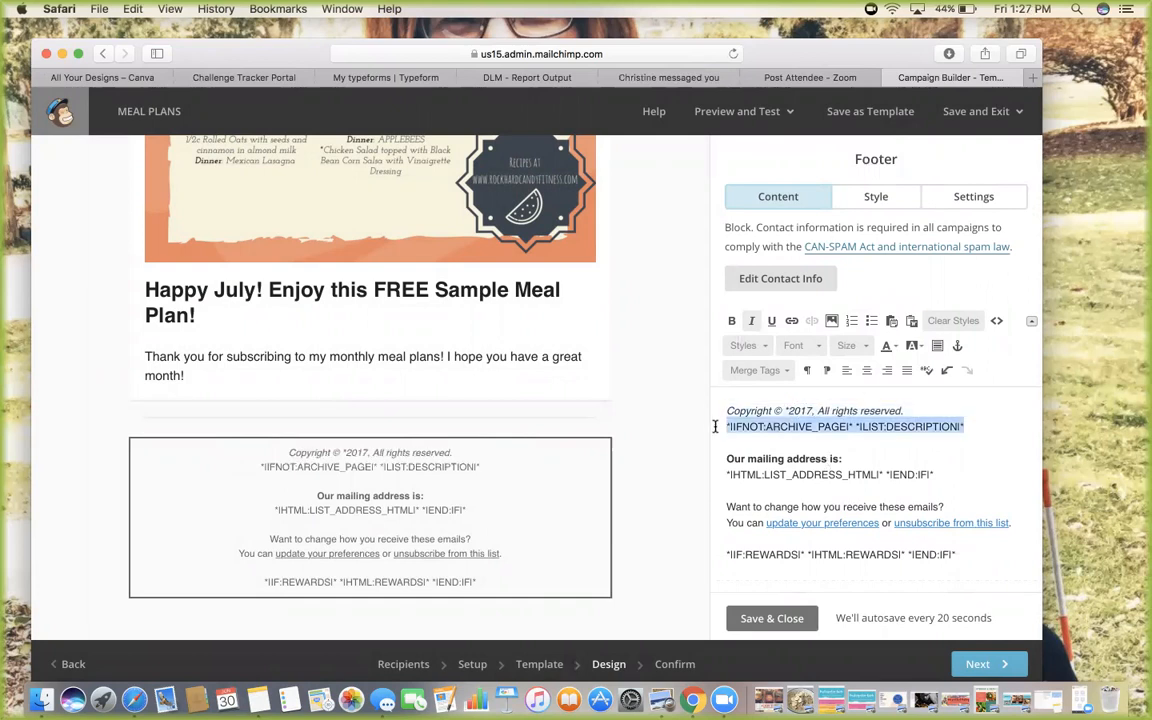
text(July Meal Plan)
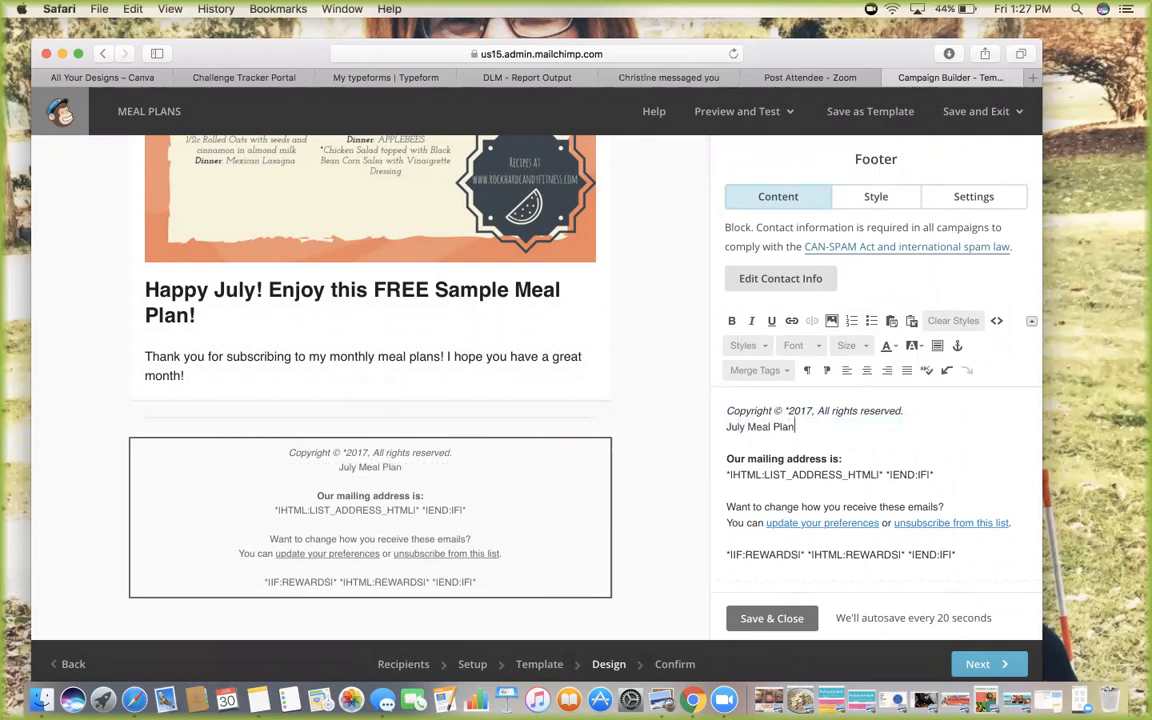
Replace the footer mailing address with the sender's name, e-mail address and phone number
drag(937, 473, 718, 462)
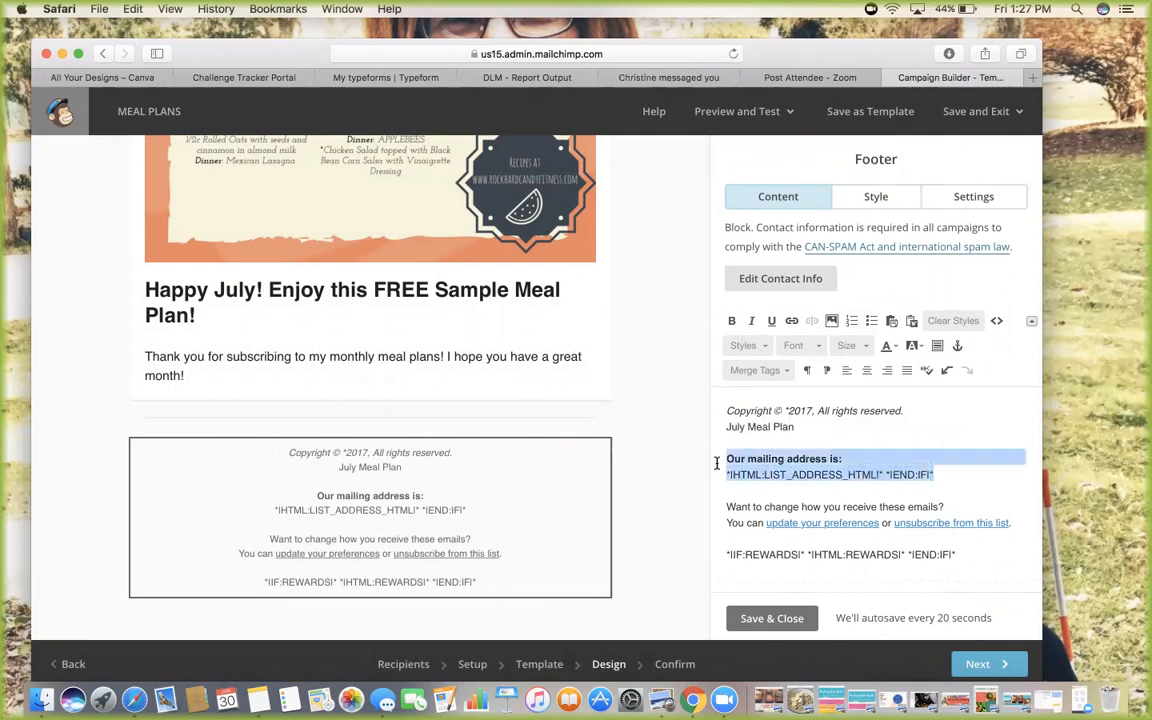
key(Return)
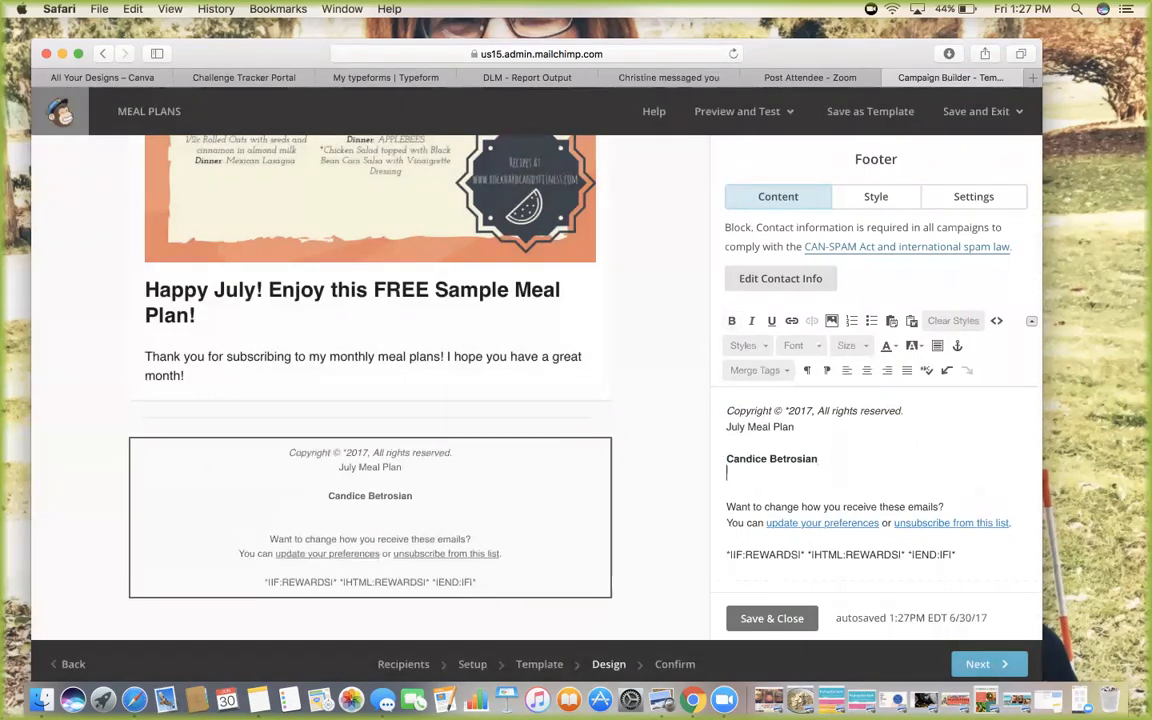
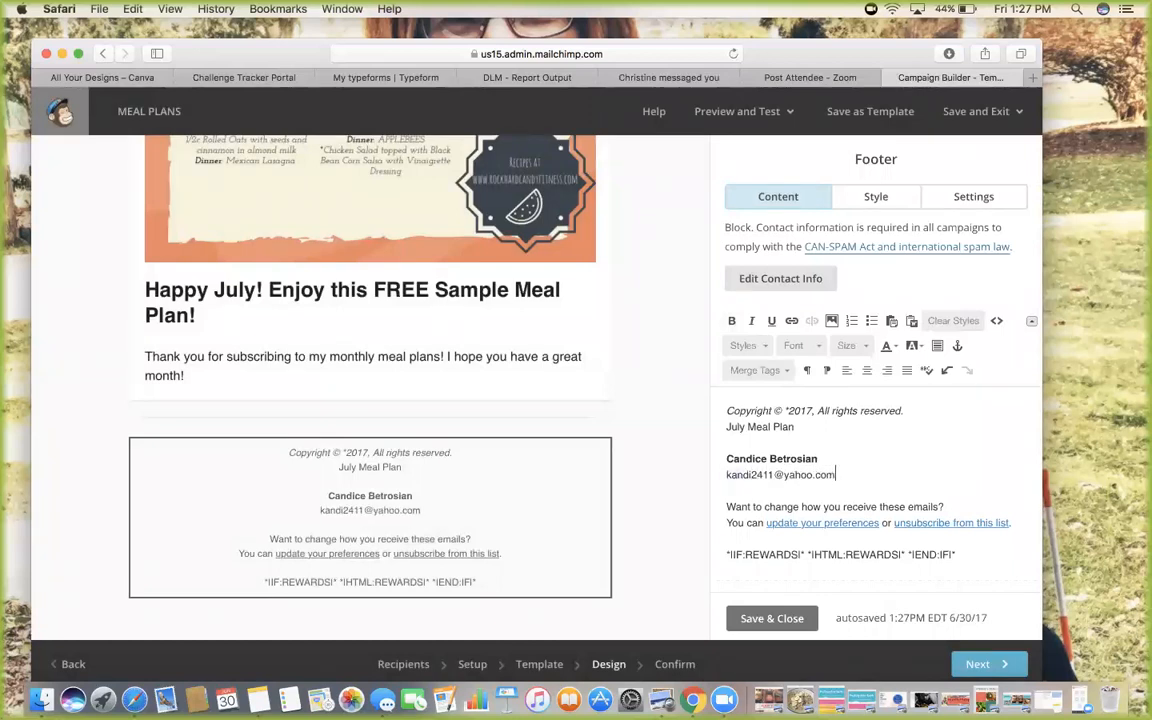
key(Return)
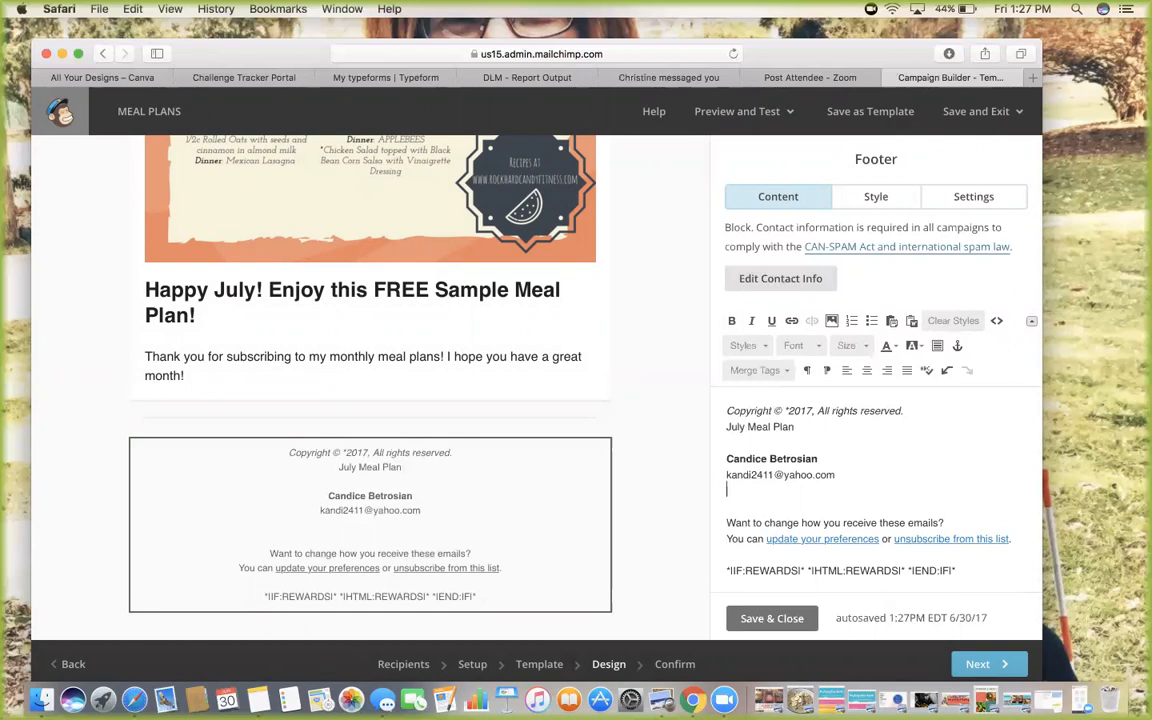
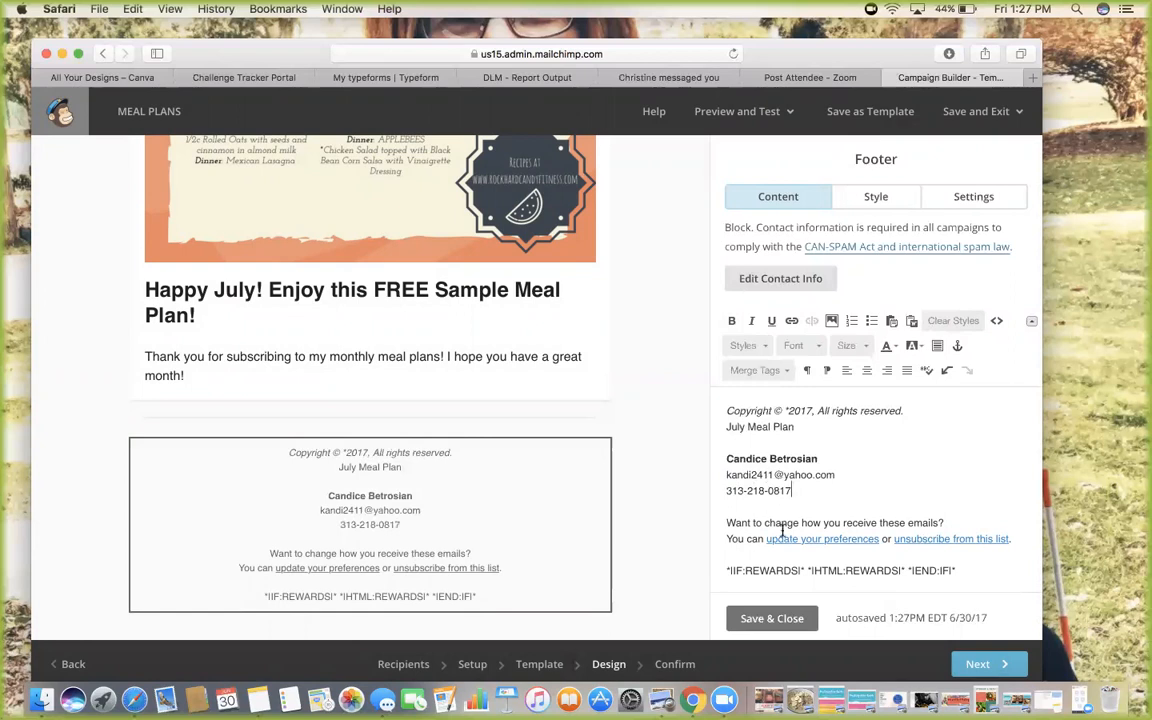
Delete the footer's rewards merge-tag line and save the footer
scroll(969, 545, down, 1)
drag(987, 535, 757, 521)
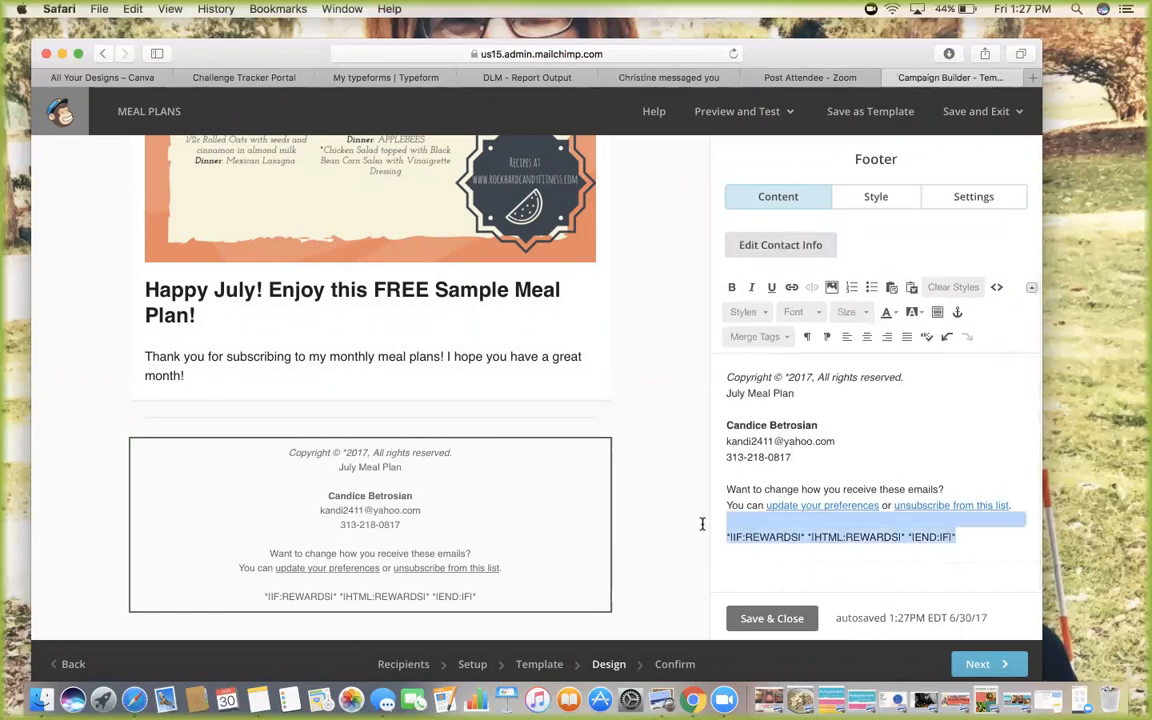
key(BackSpace)
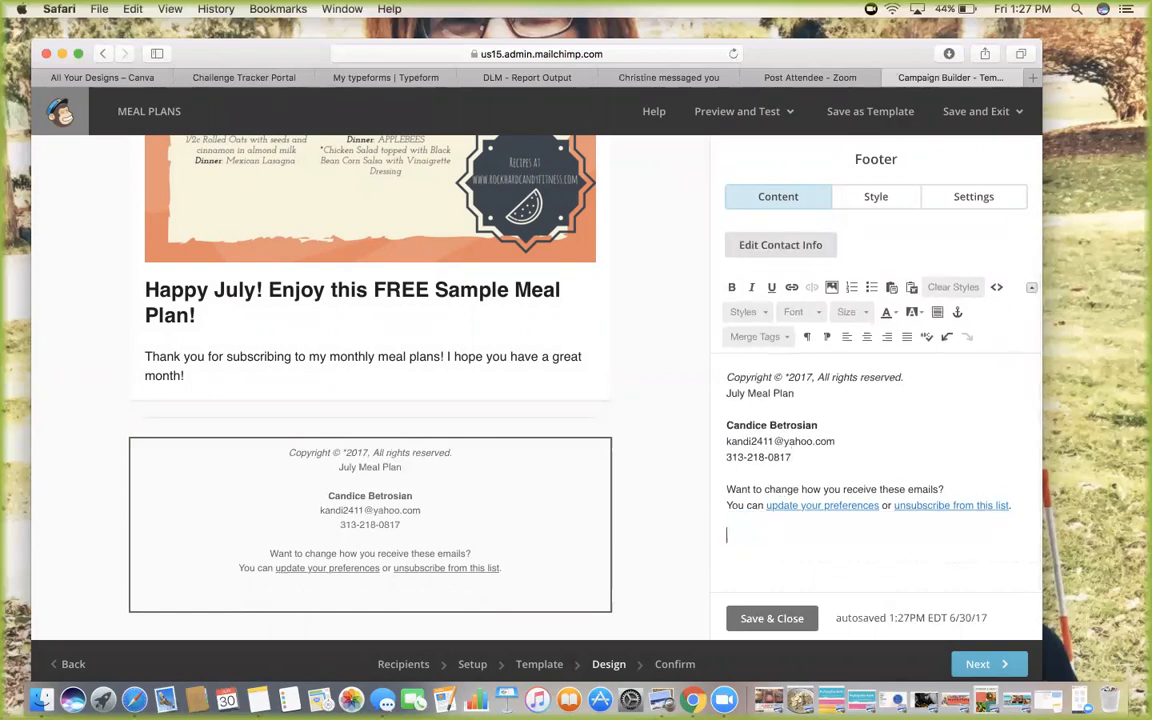
click(795, 616)
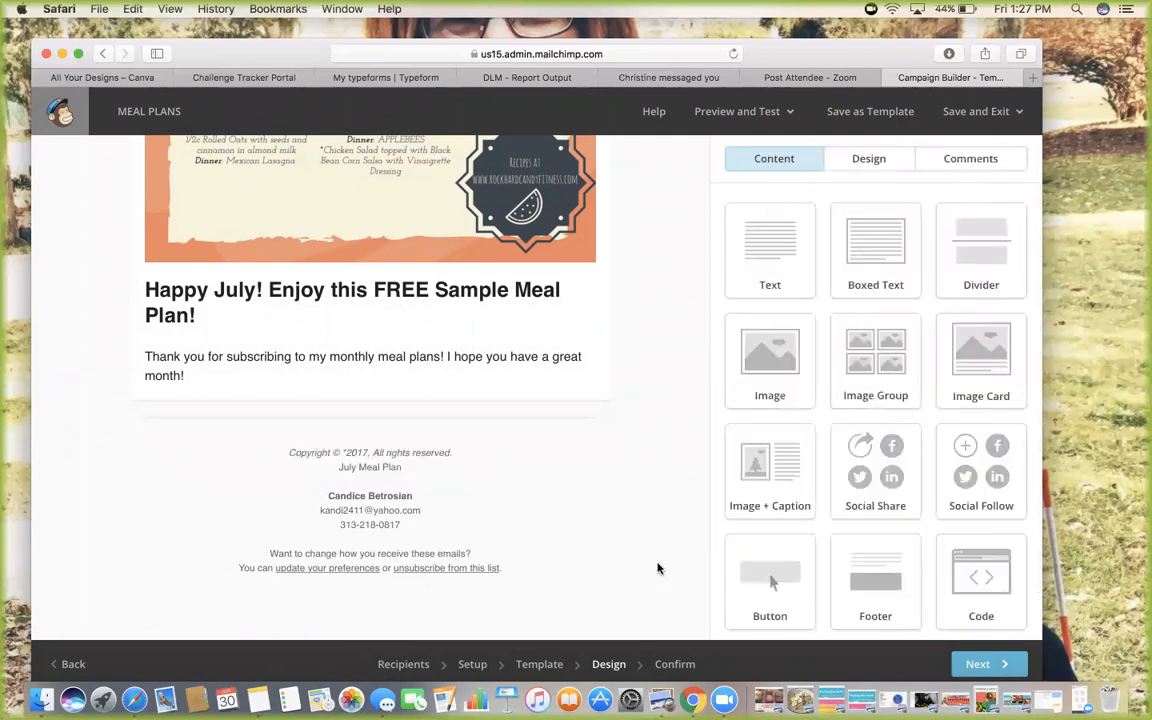
scroll(450, 445, up, 10)
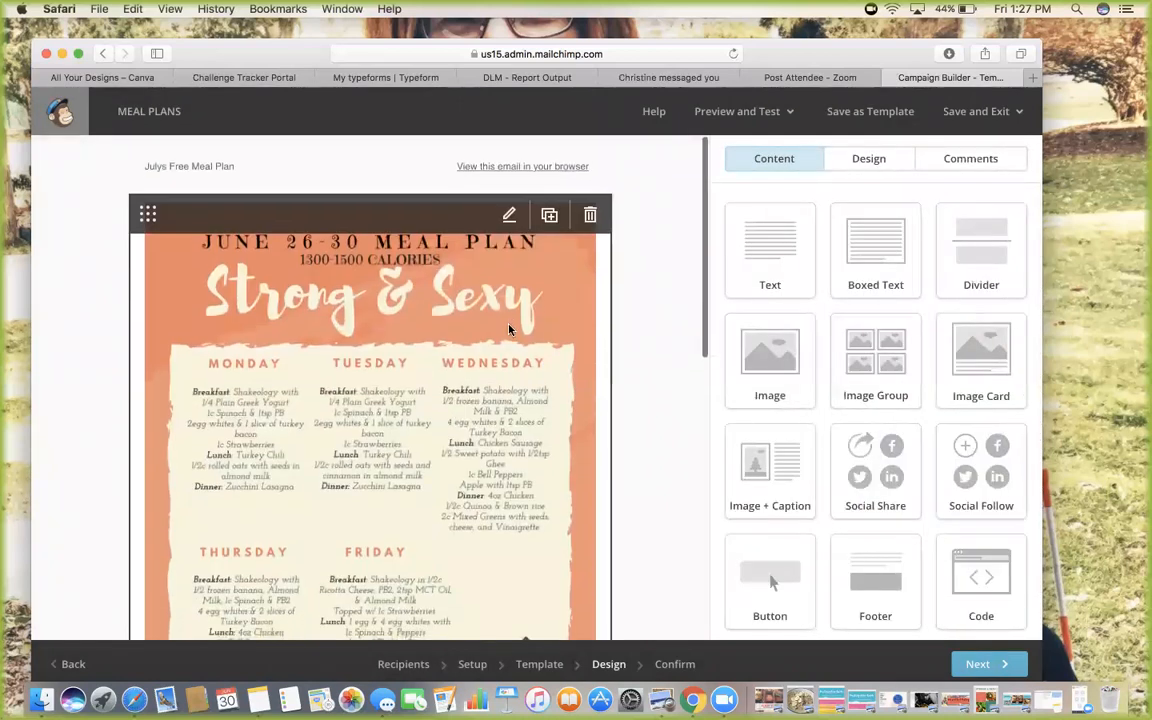
click(745, 112)
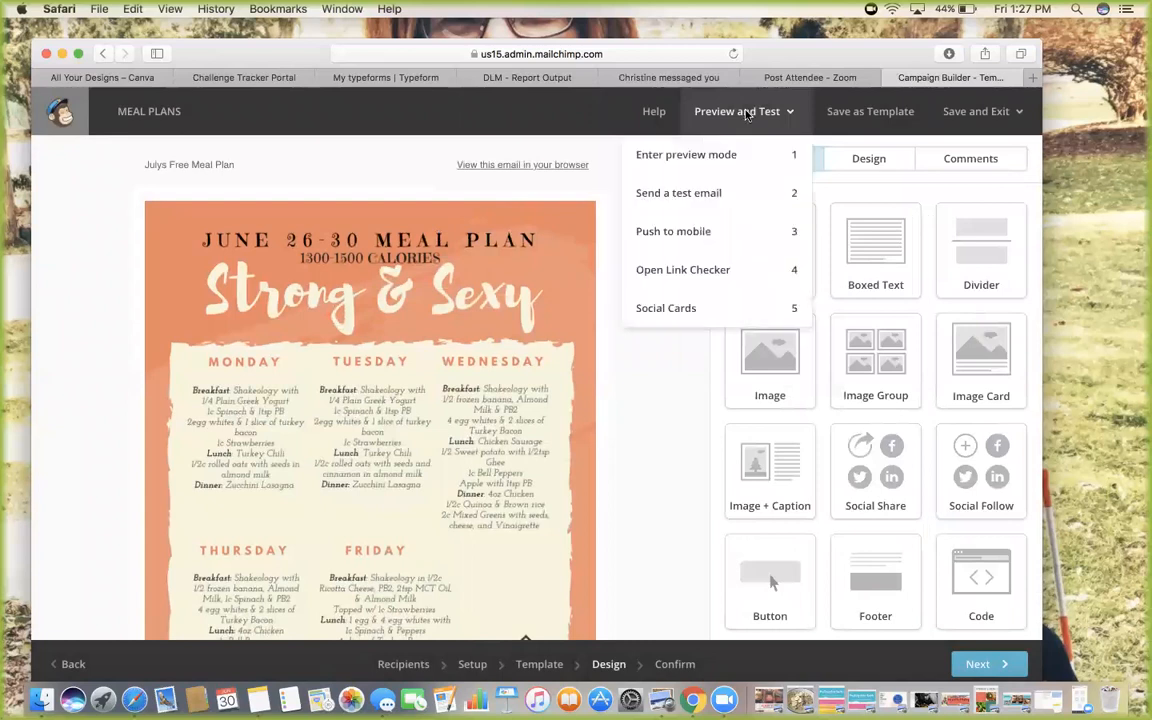
click(730, 153)
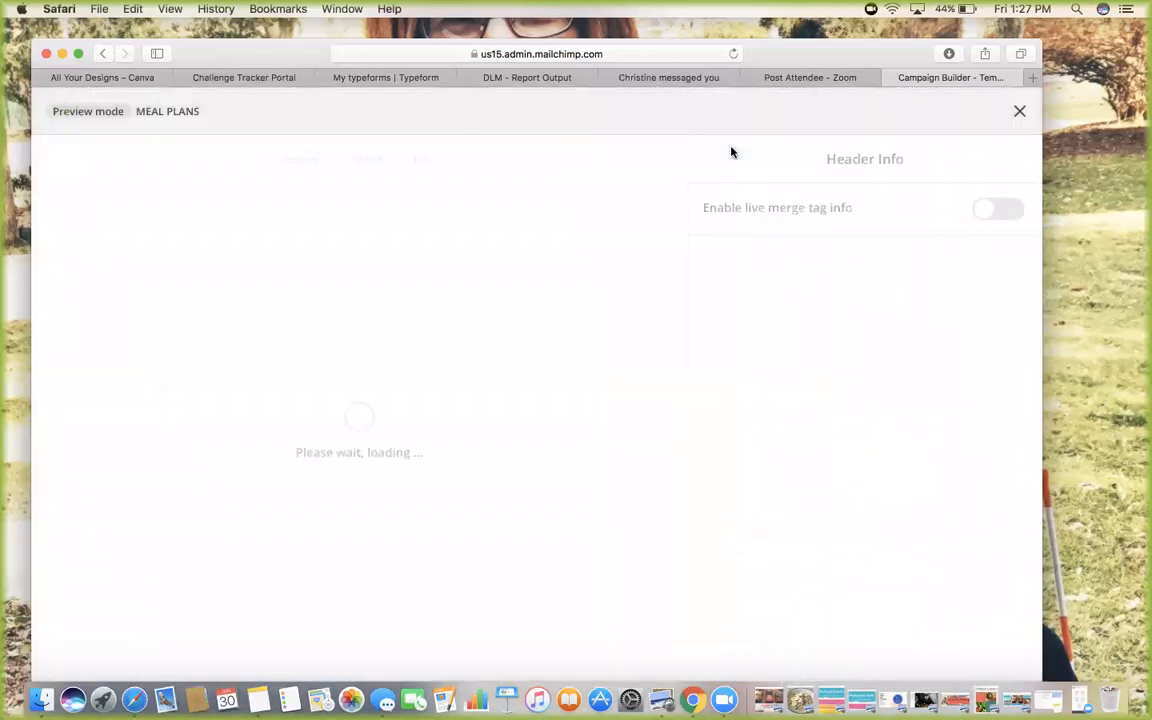
scroll(645, 382, down, 15)
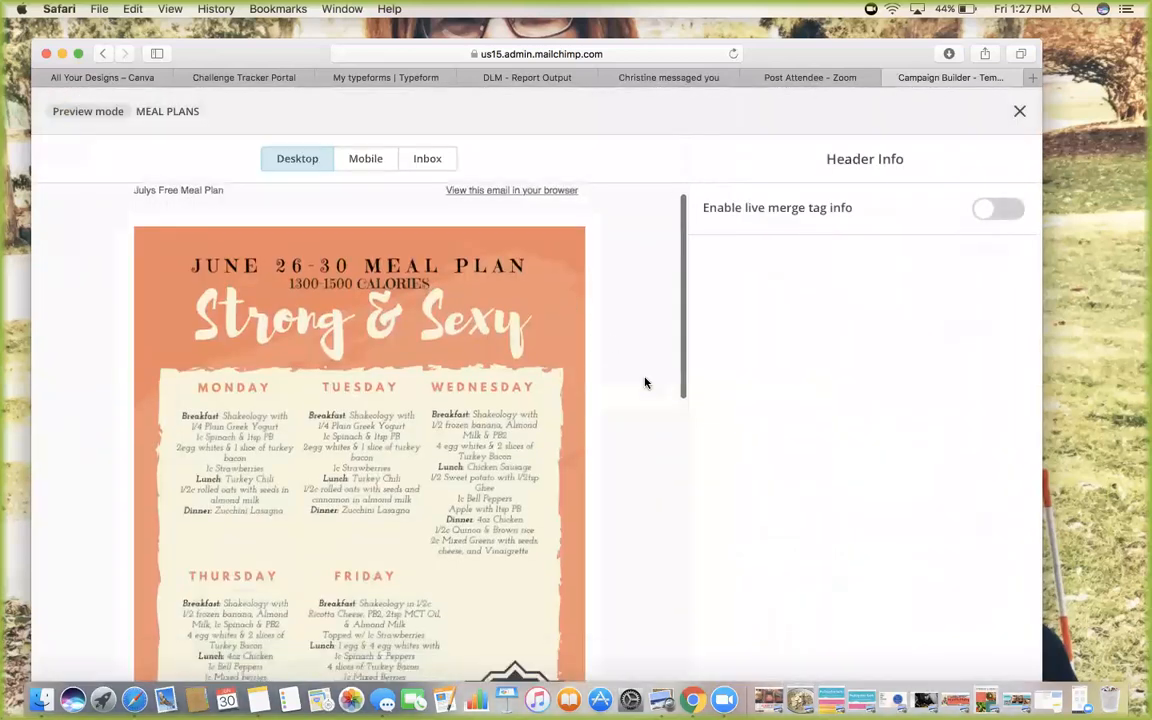
scroll(645, 382, up, 12)
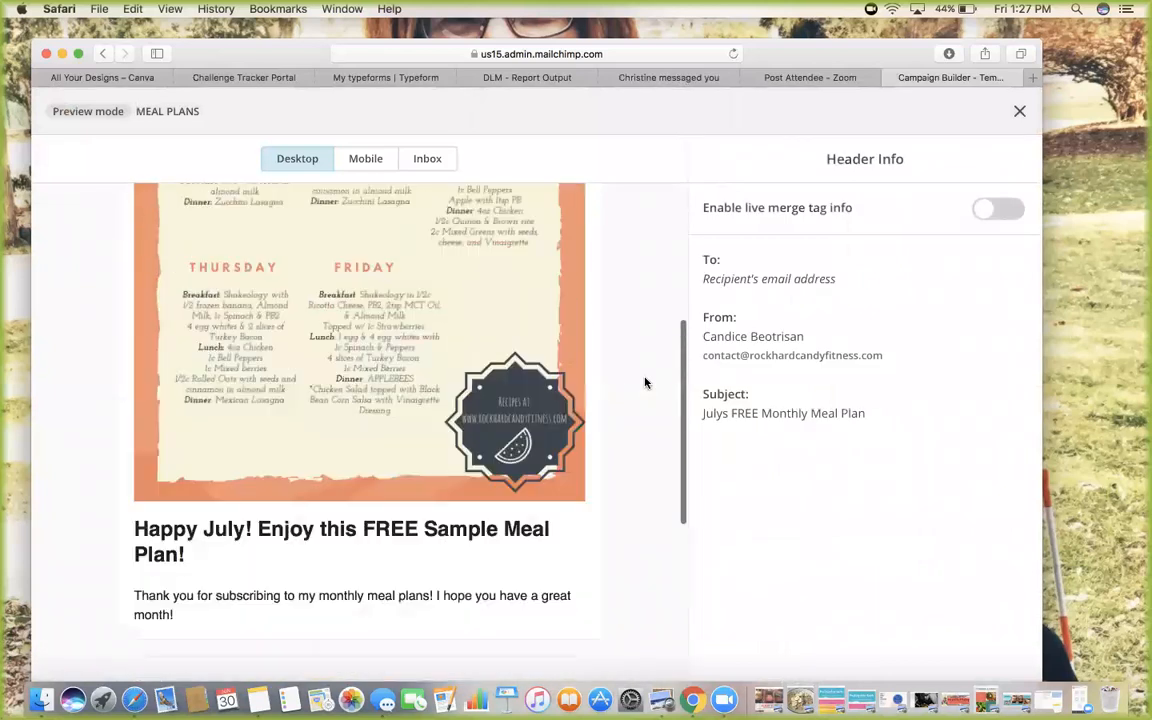
scroll(645, 382, down, 2)
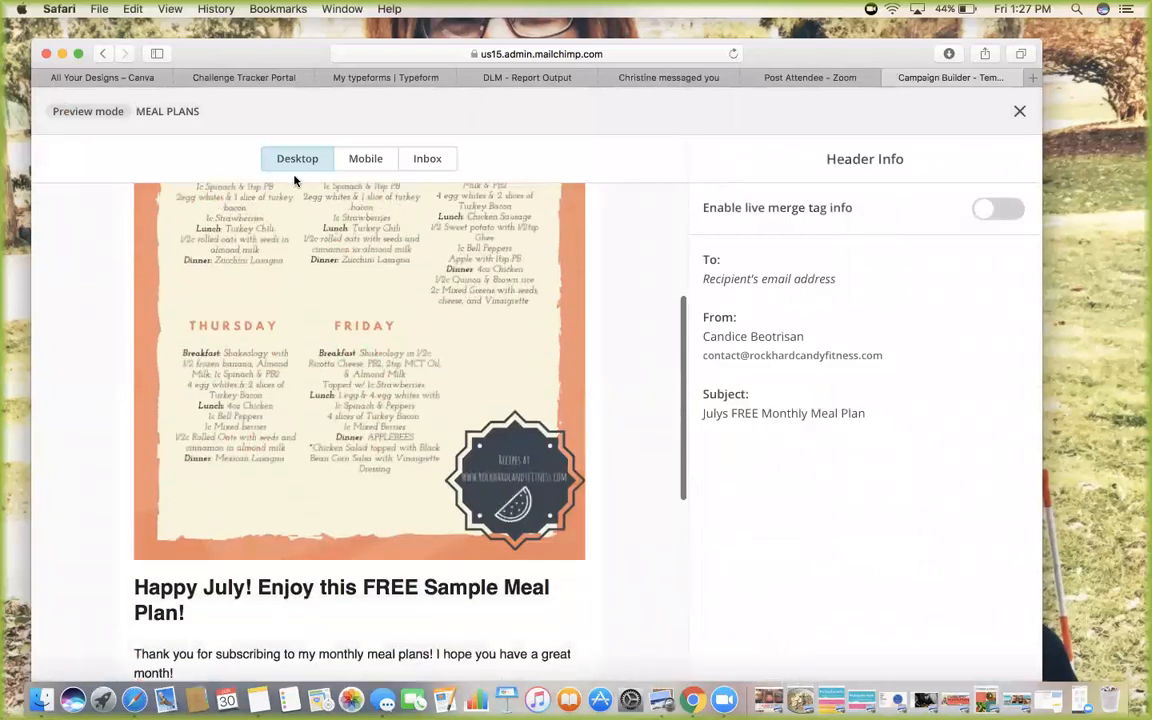
click(366, 158)
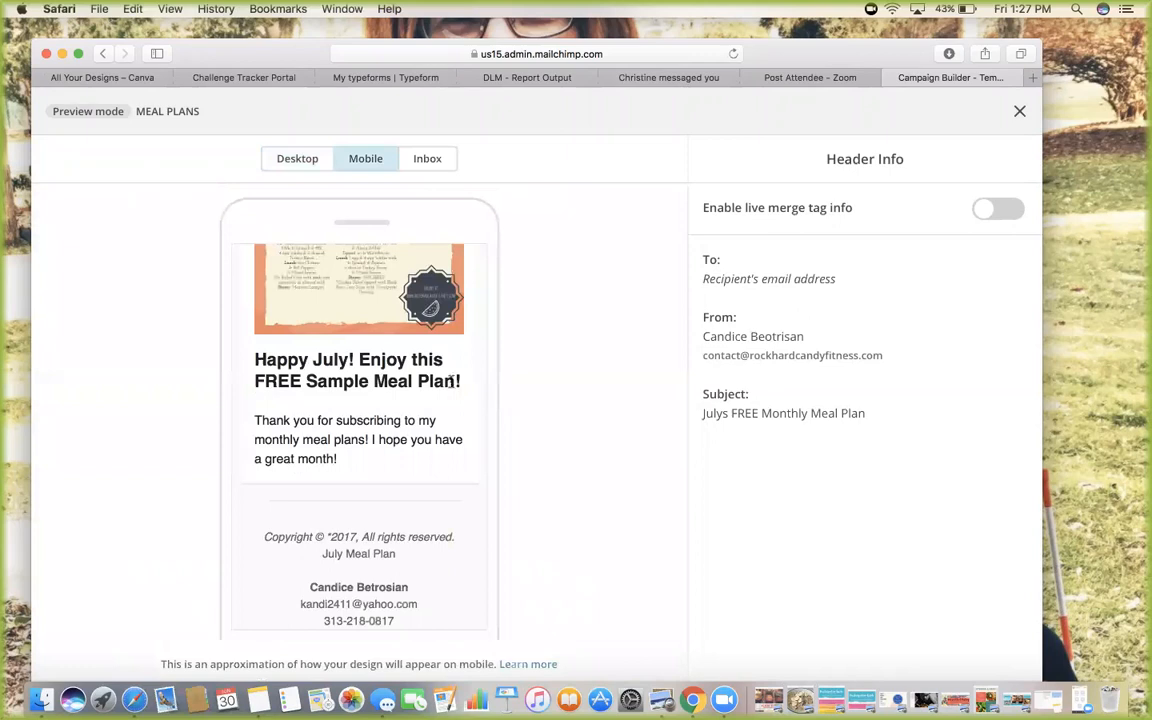
scroll(445, 385, up, 5)
scroll(430, 395, down, 5)
scroll(430, 395, down, 5)
scroll(440, 392, up, 10)
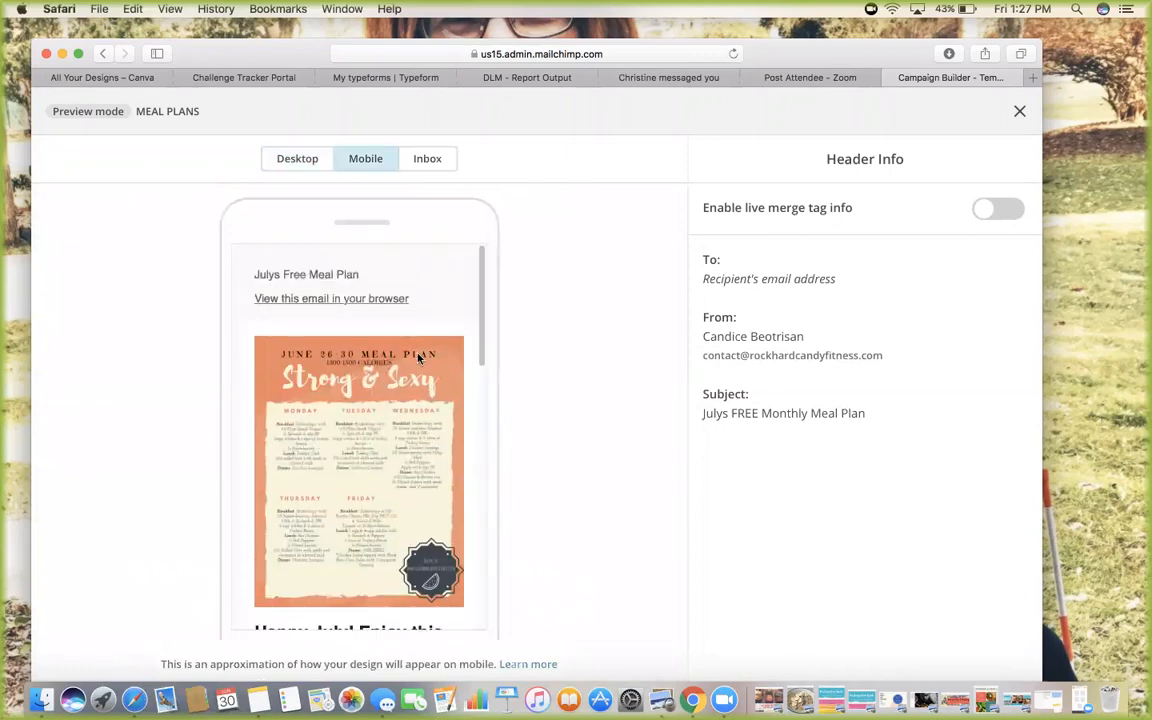
click(435, 164)
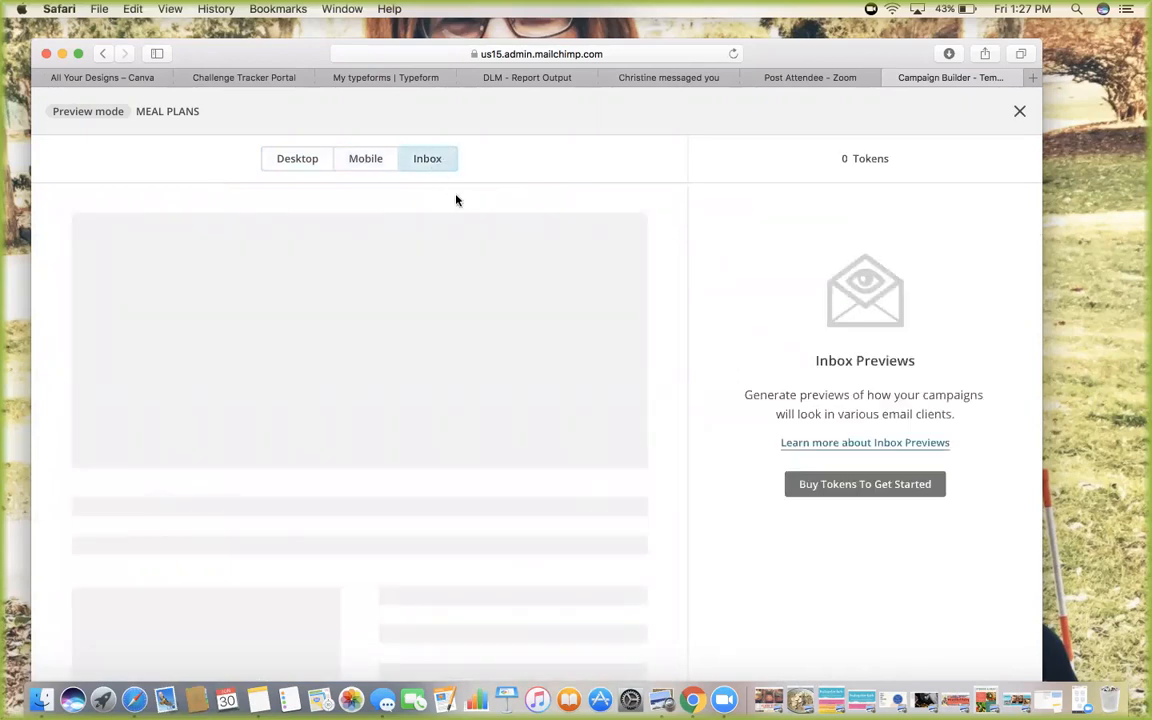
scroll(437, 388, down, 3)
click(302, 163)
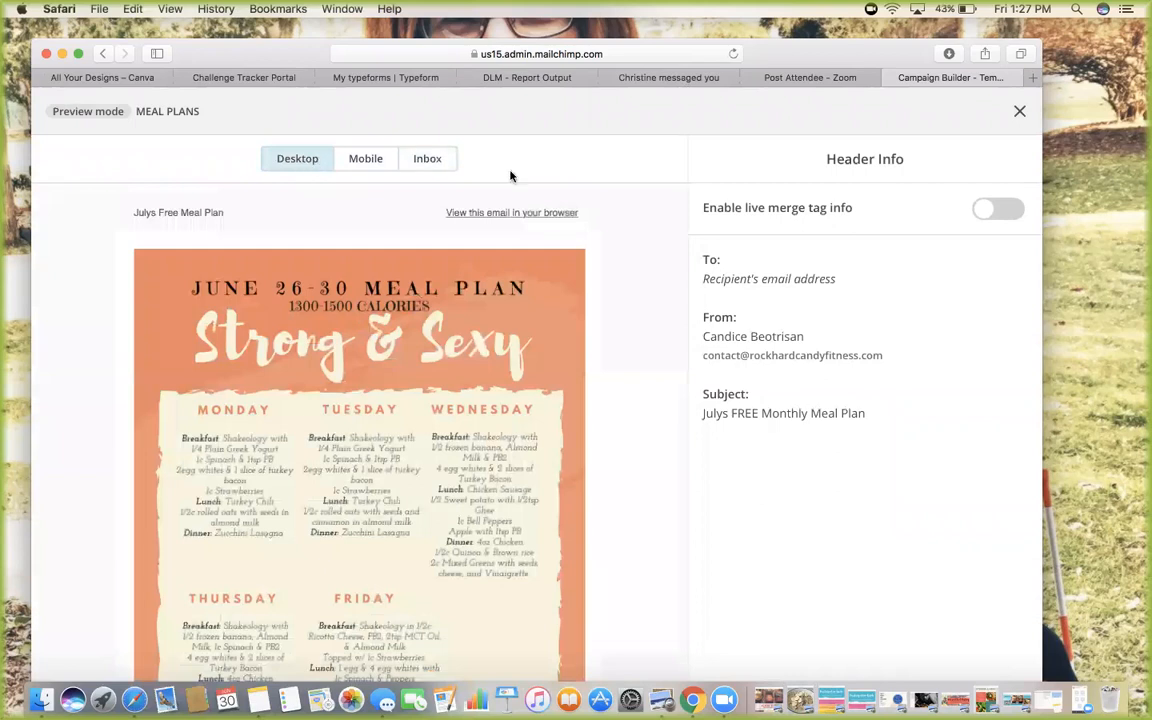
click(1018, 111)
scroll(590, 368, down, 3)
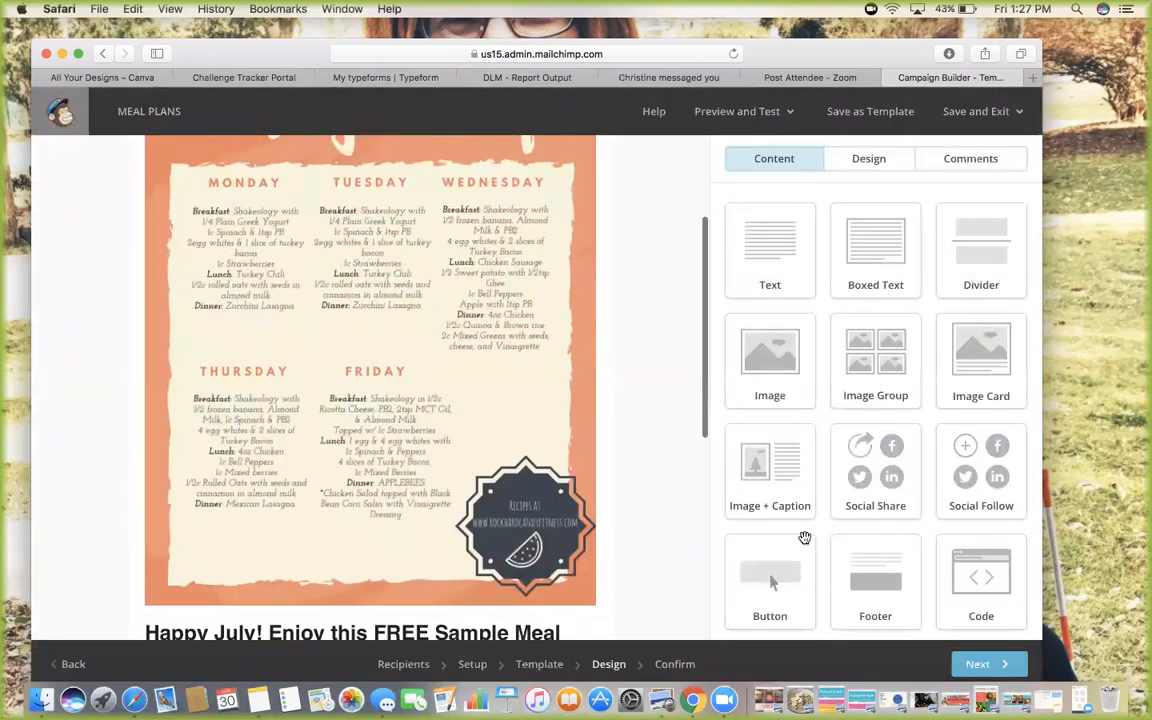
Advance MEAL PLANS to the Confirm step and review the checklist flagging Mock List's 0 recipients
click(980, 668)
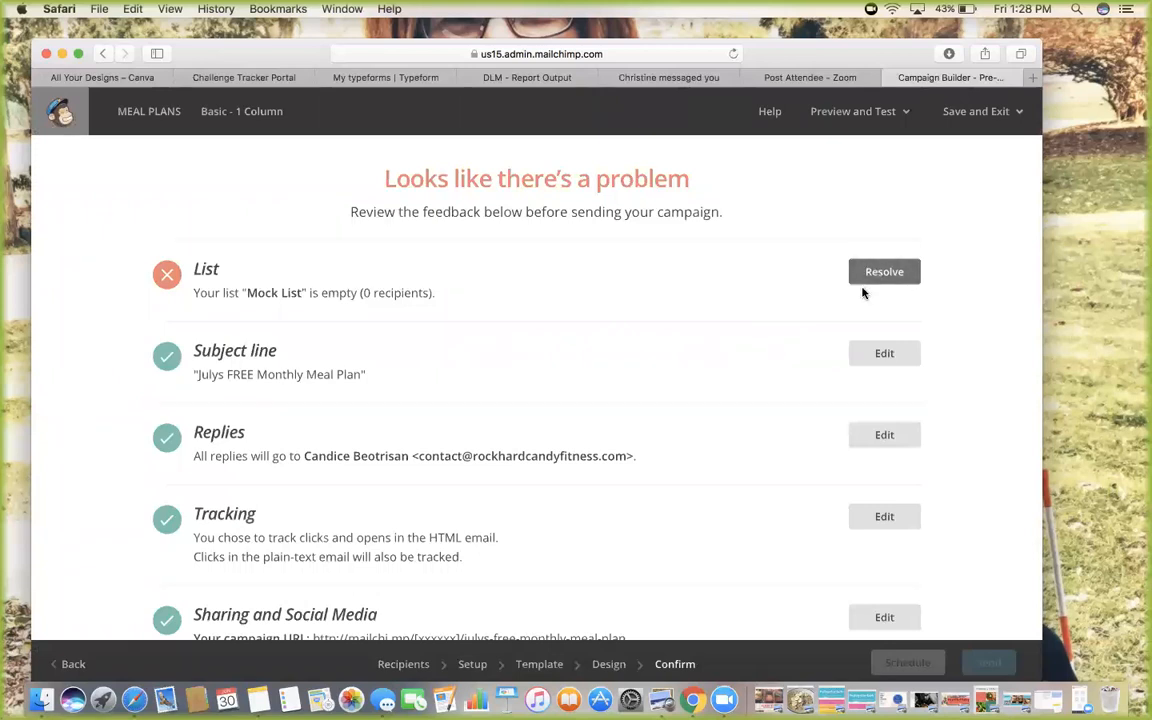
scroll(870, 250, down, 2)
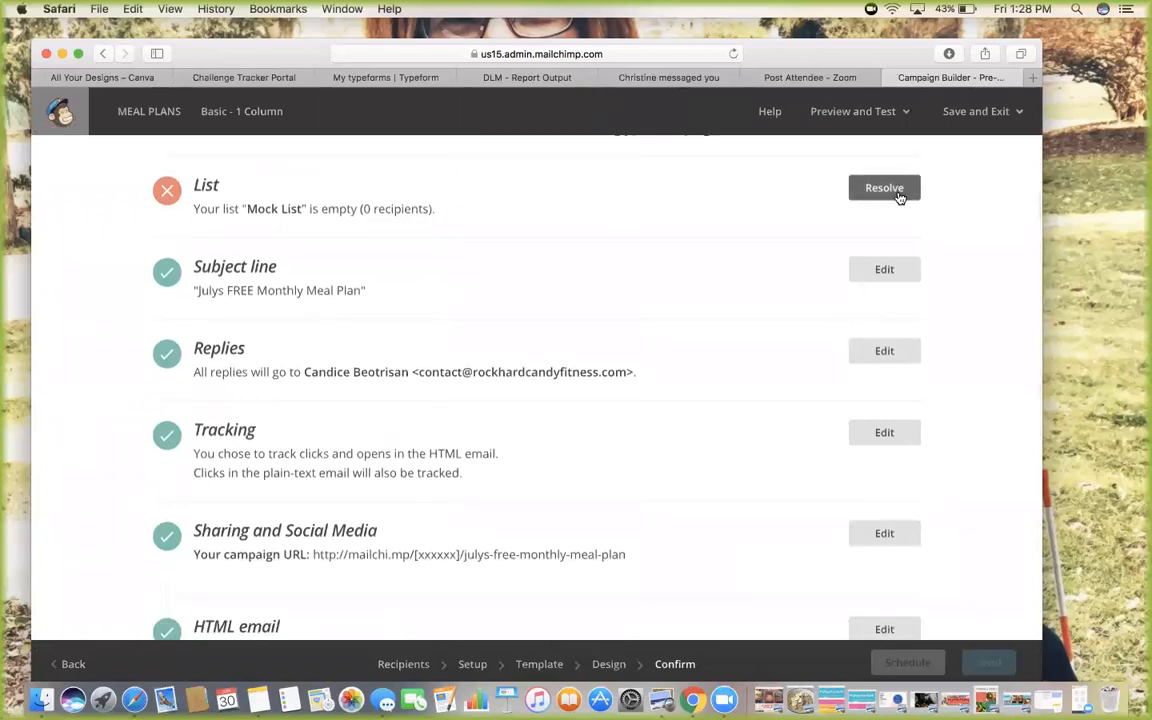
scroll(887, 368, down, 5)
scroll(887, 370, down, 3)
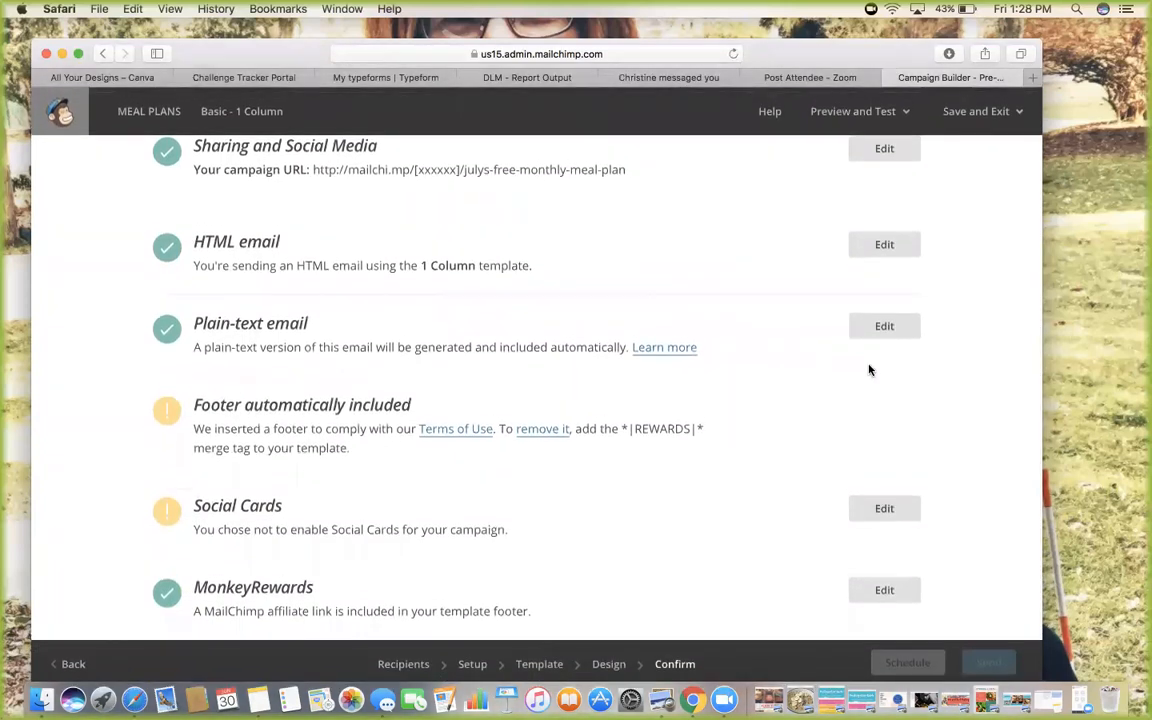
scroll(861, 285, up, 10)
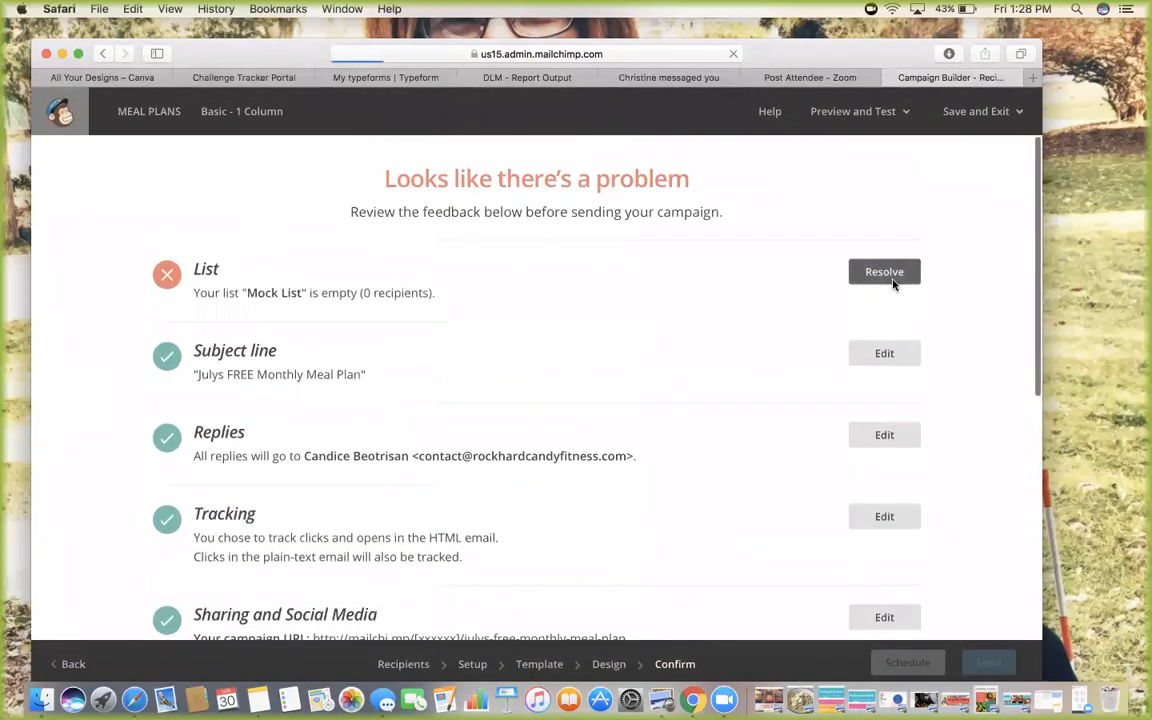
Switch the recipients to the Strong and Sexy Meal Plan list and continue past setup and template
click(80, 246)
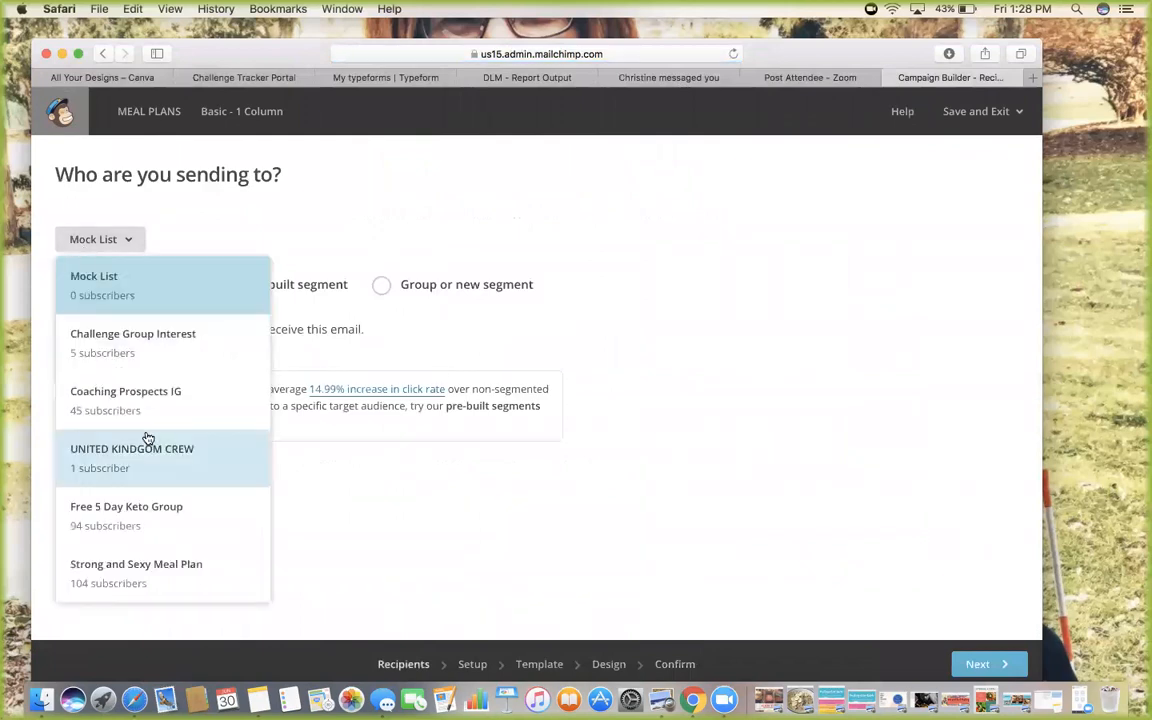
click(160, 570)
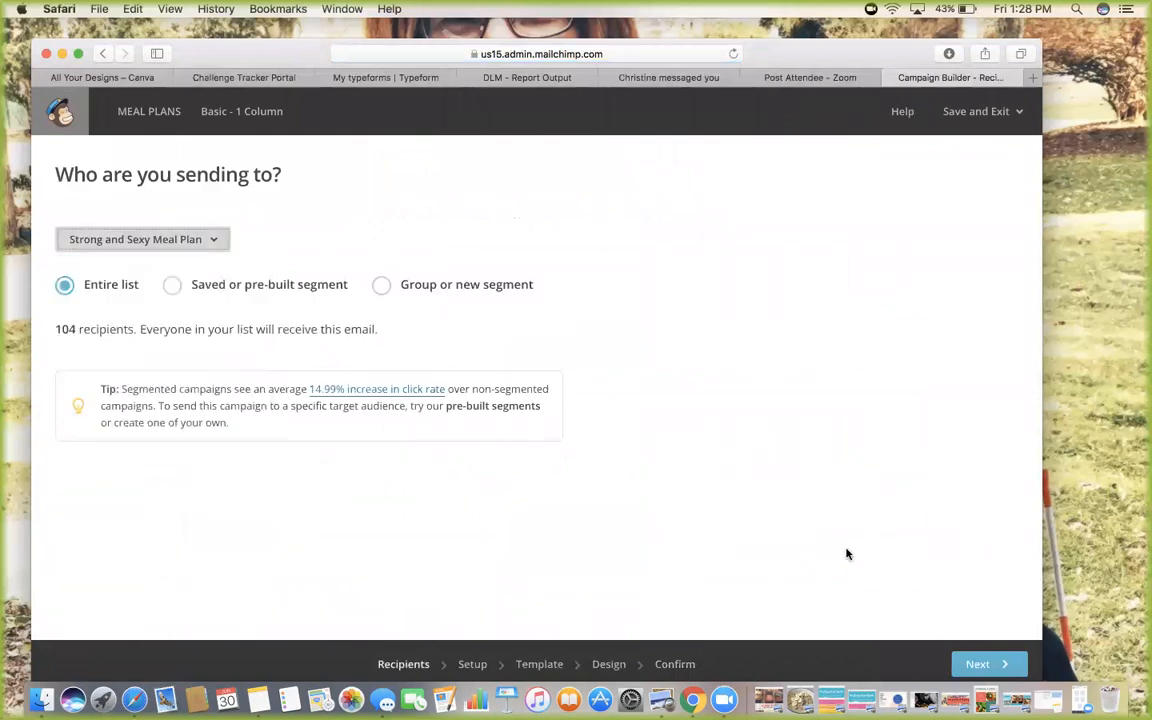
click(989, 665)
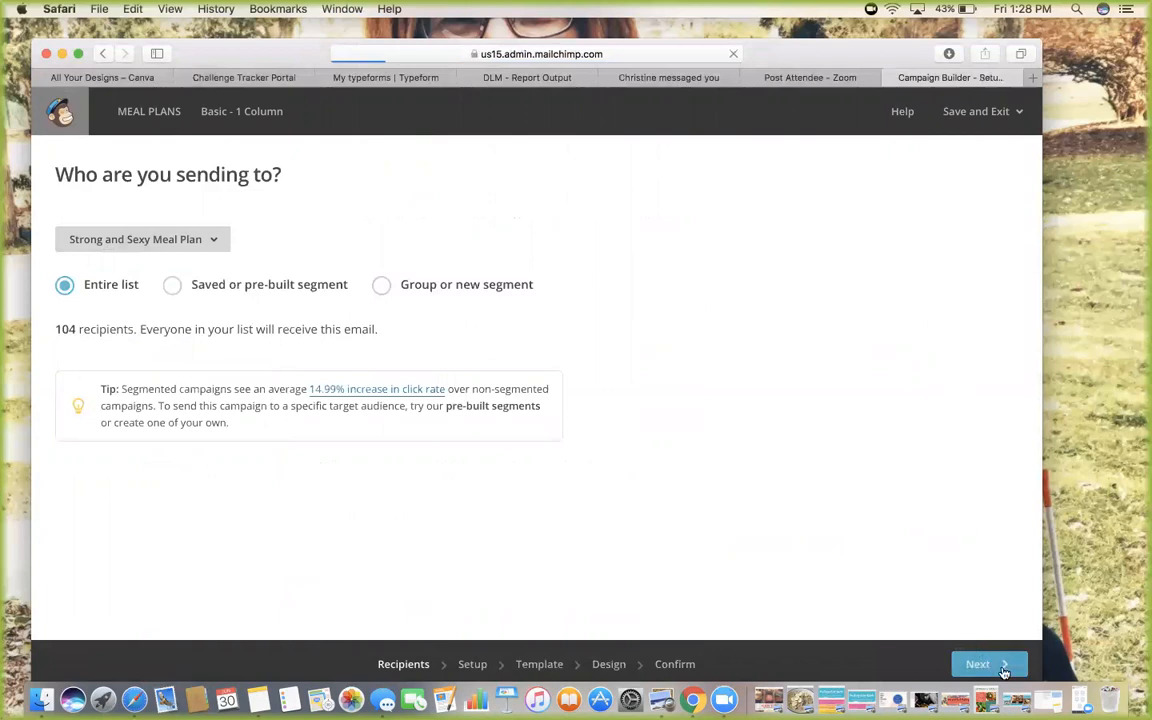
click(970, 664)
click(967, 662)
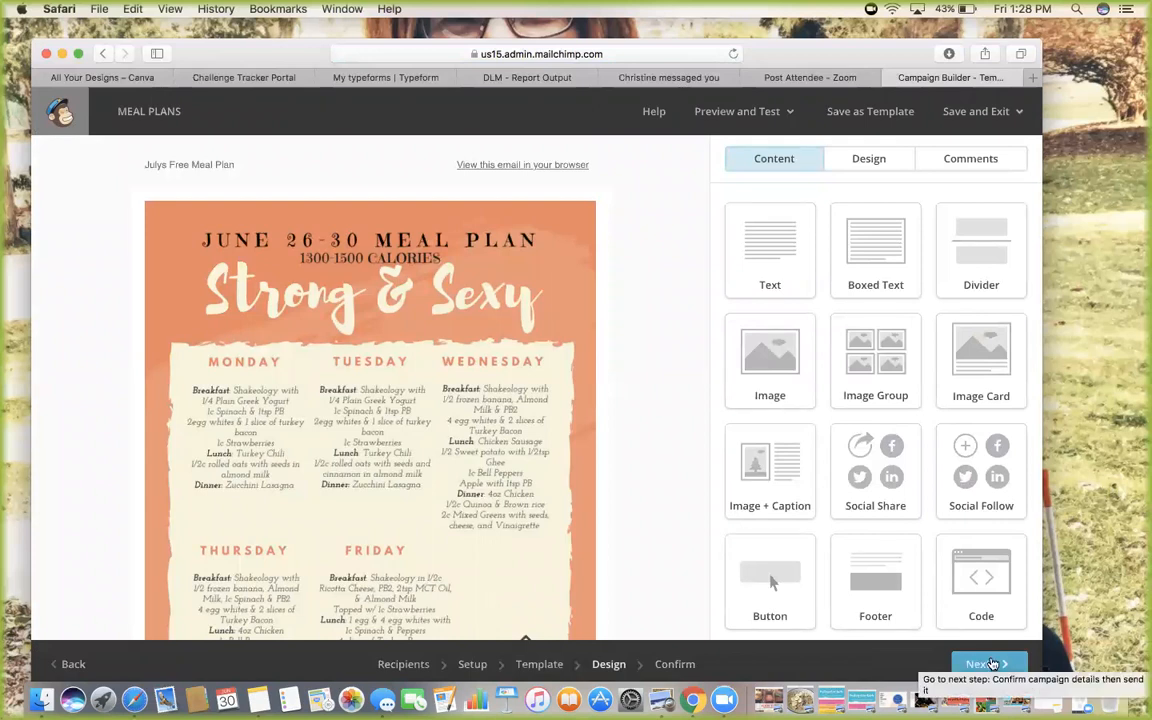
Check the Confirm step shows all set for 104 recipients, then cancel the send
click(990, 664)
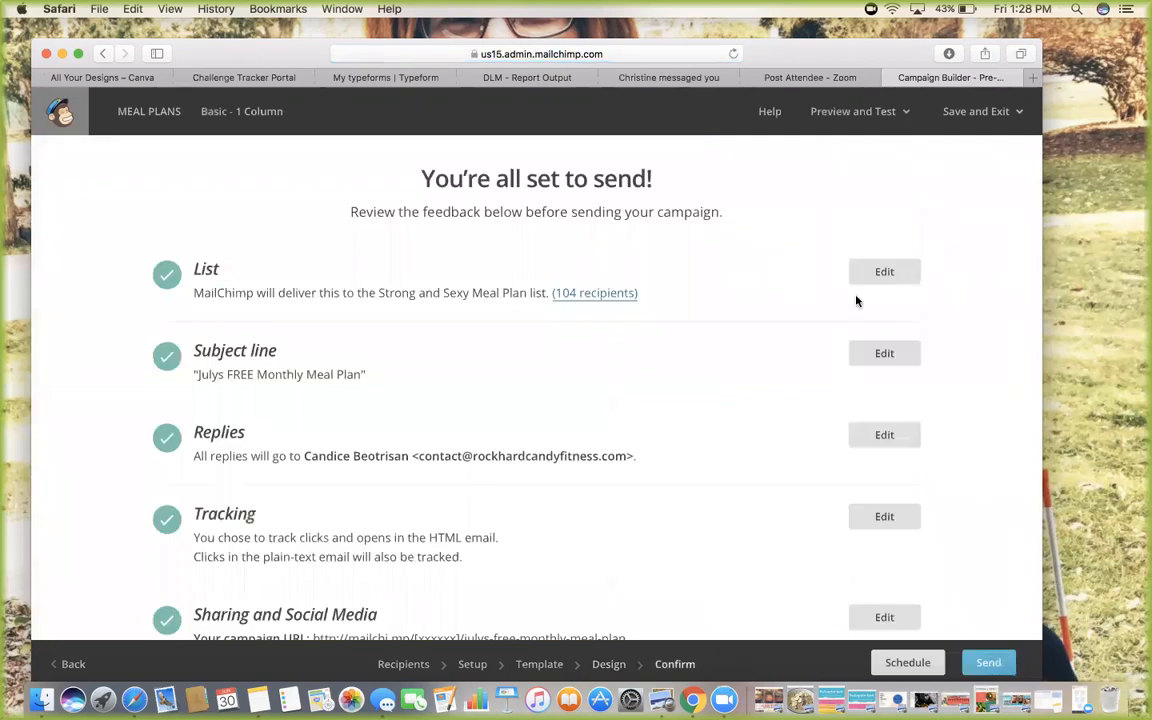
scroll(888, 594, down, 10)
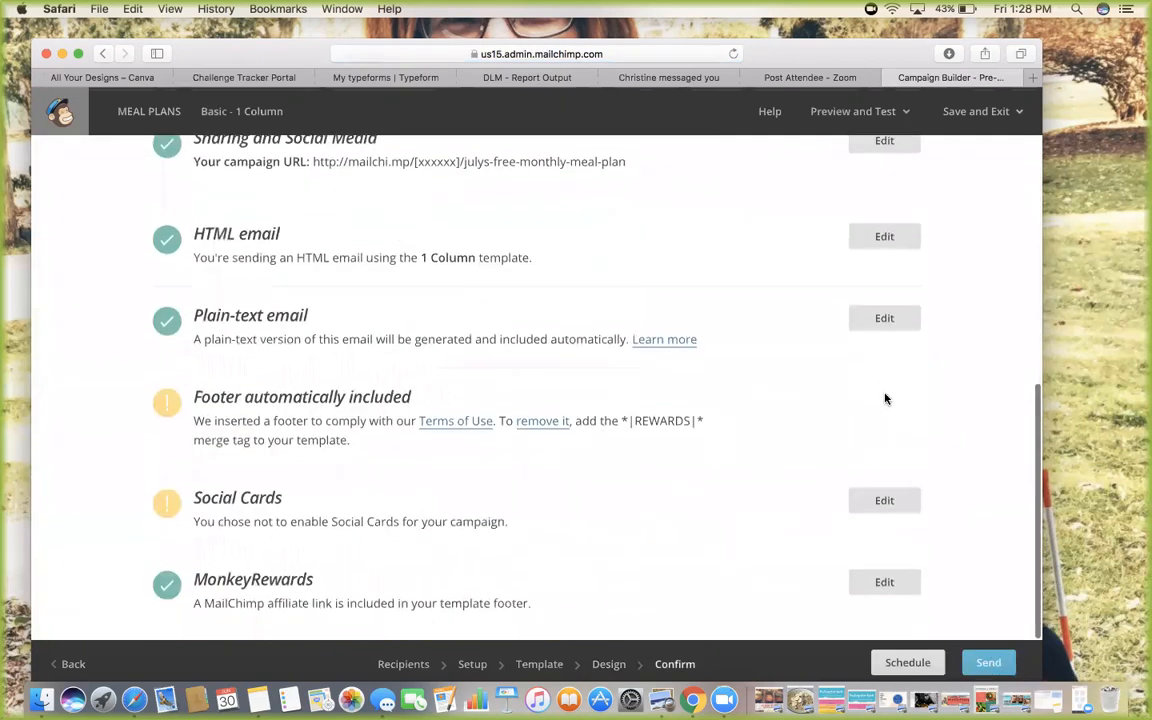
click(986, 662)
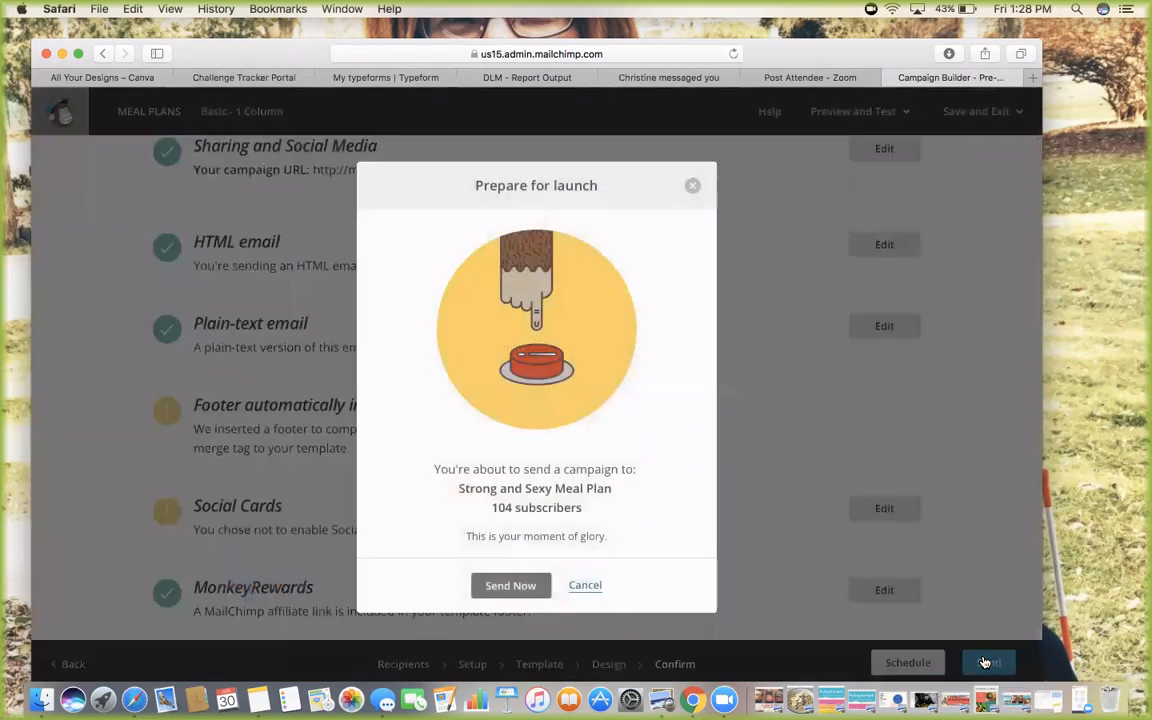
click(589, 587)
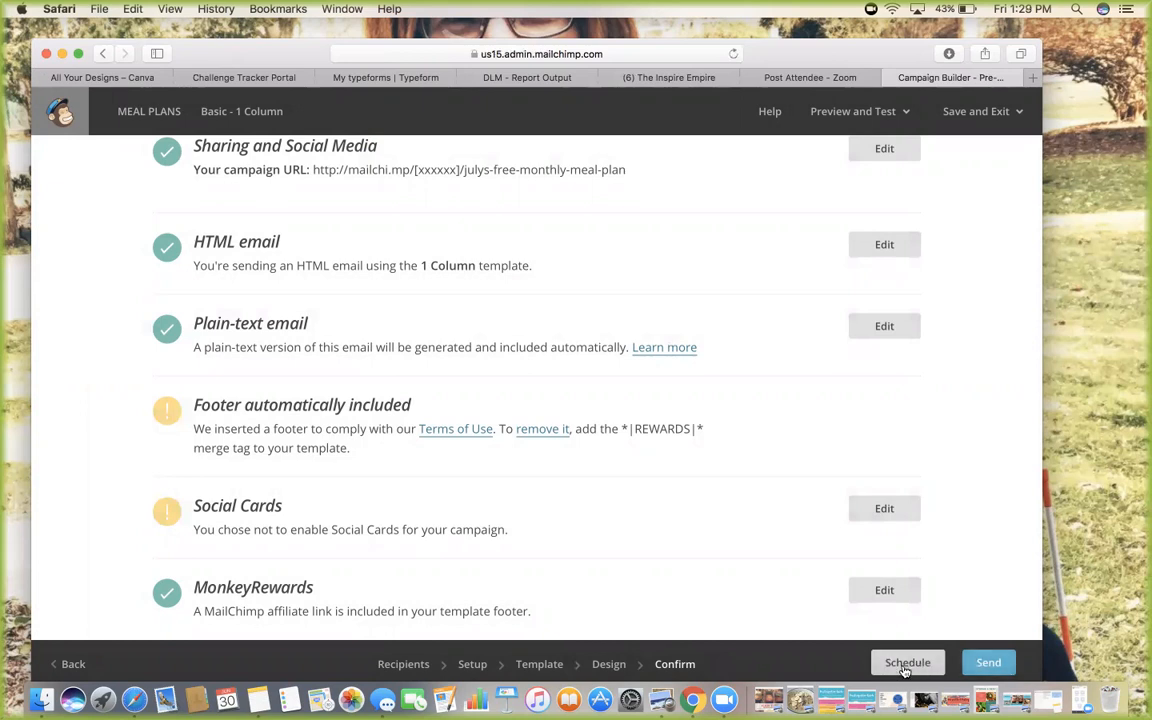
scroll(962, 458, up, 10)
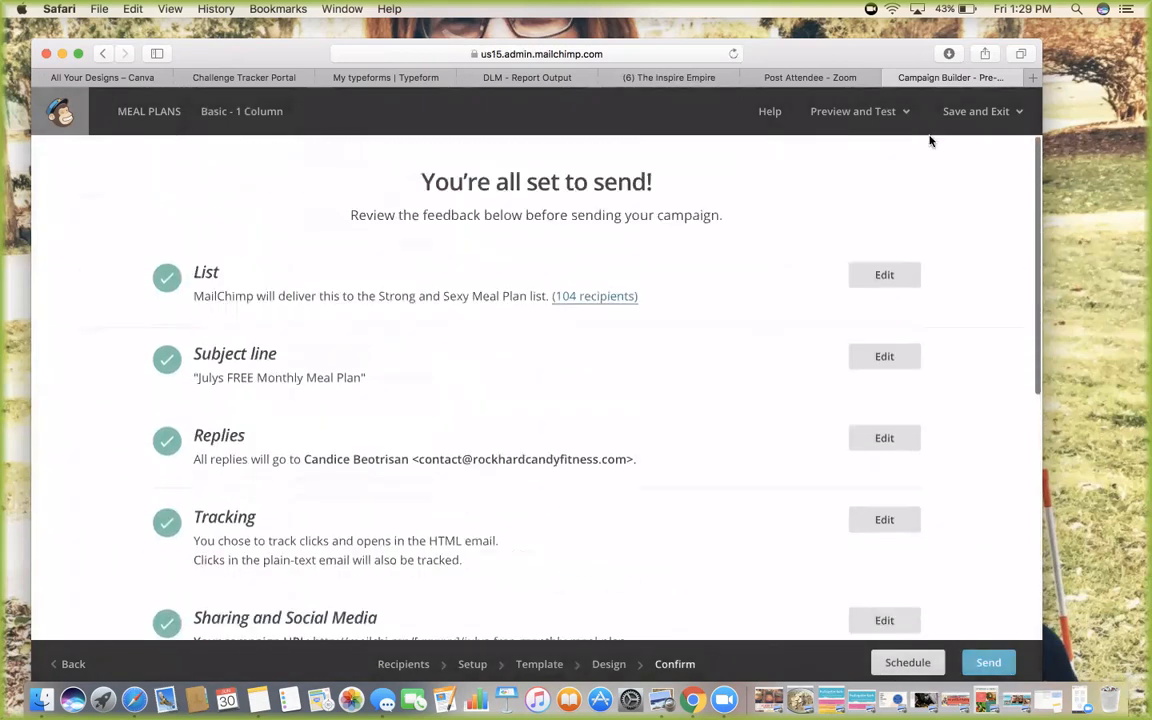
Save the MEAL PLANS draft, exit to the dashboard and go to the Campaigns list
click(975, 112)
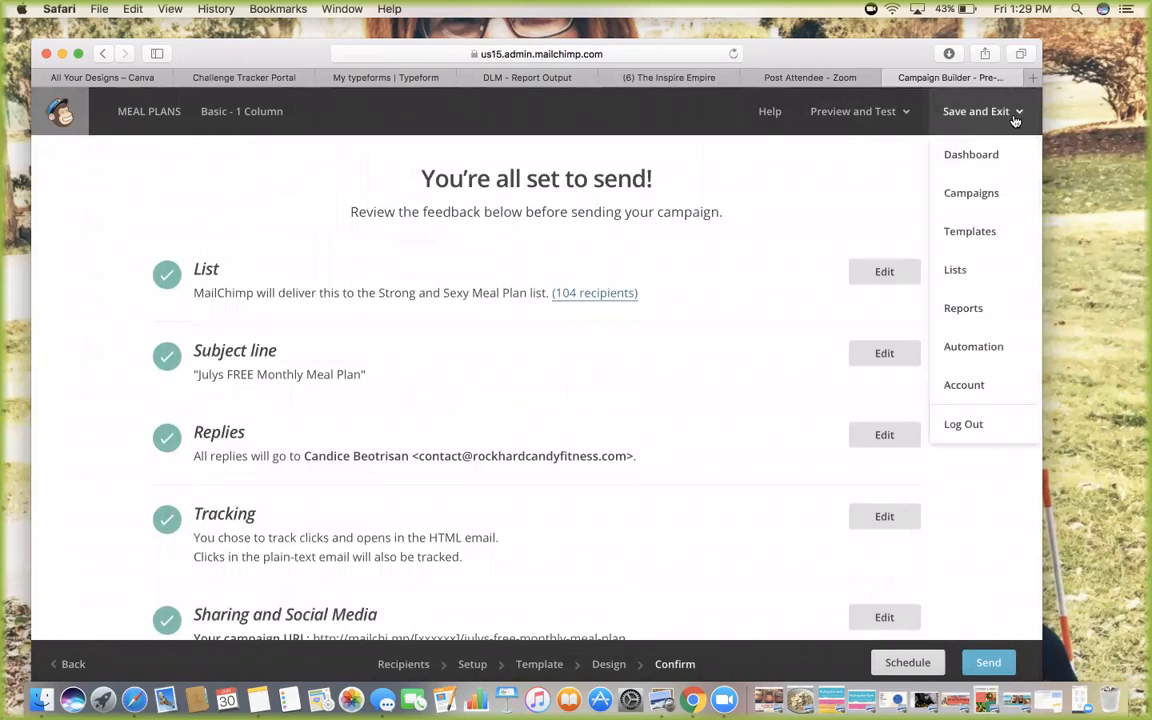
click(977, 162)
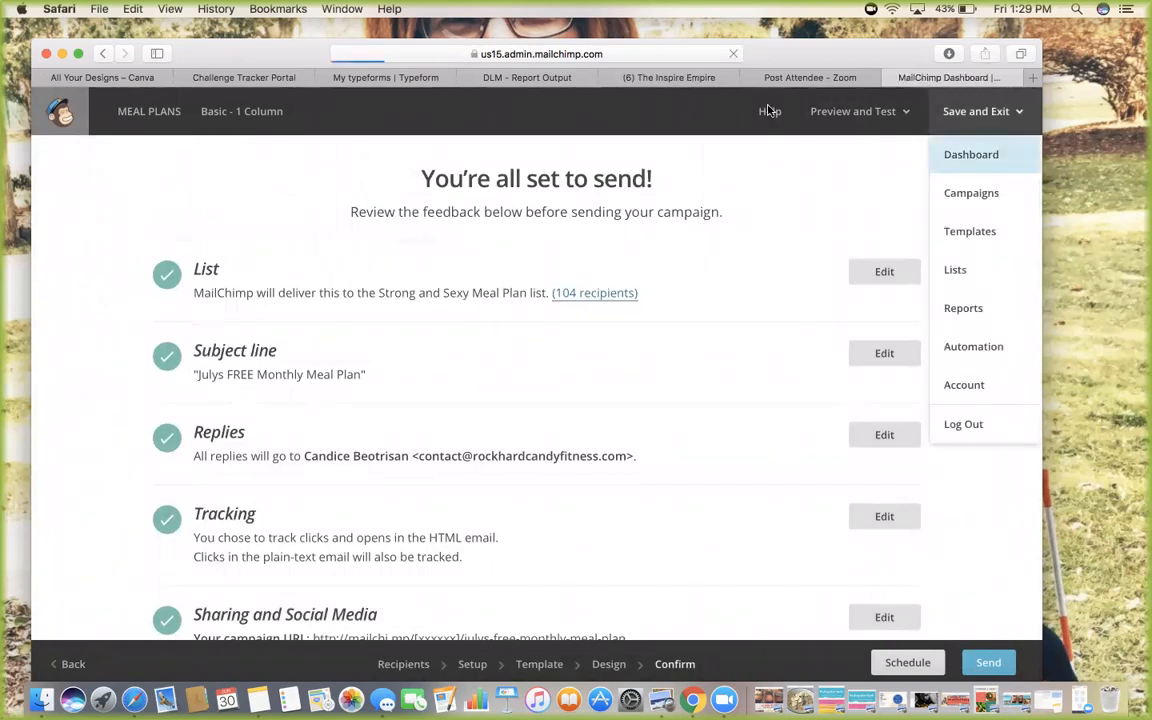
click(129, 115)
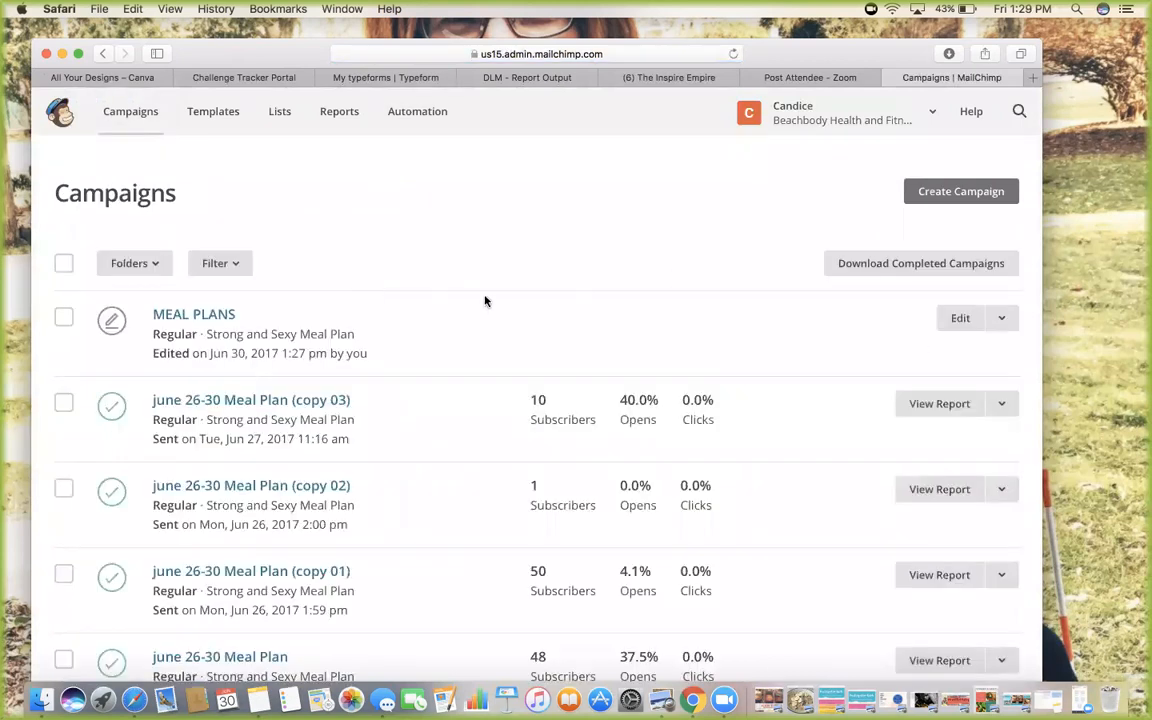
Delete the MEAL PLANS draft by confirming with DELETE, then open the June 26-30 Meal Plan campaign
click(63, 317)
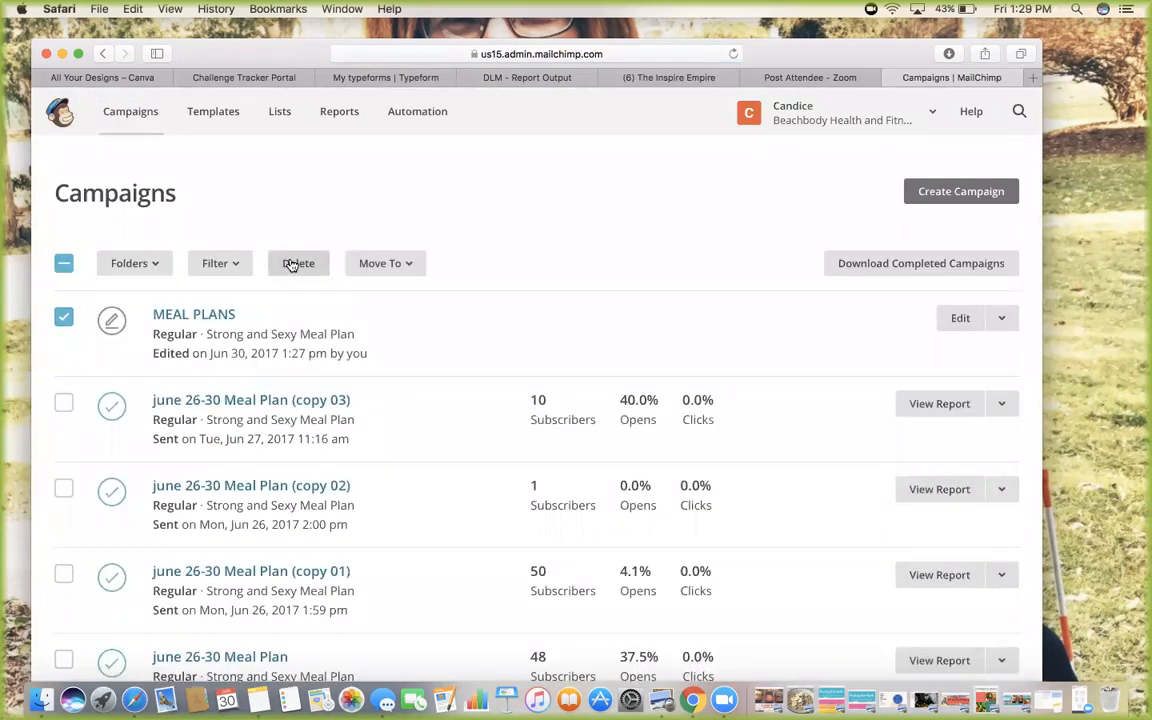
click(290, 263)
text(DELETE)
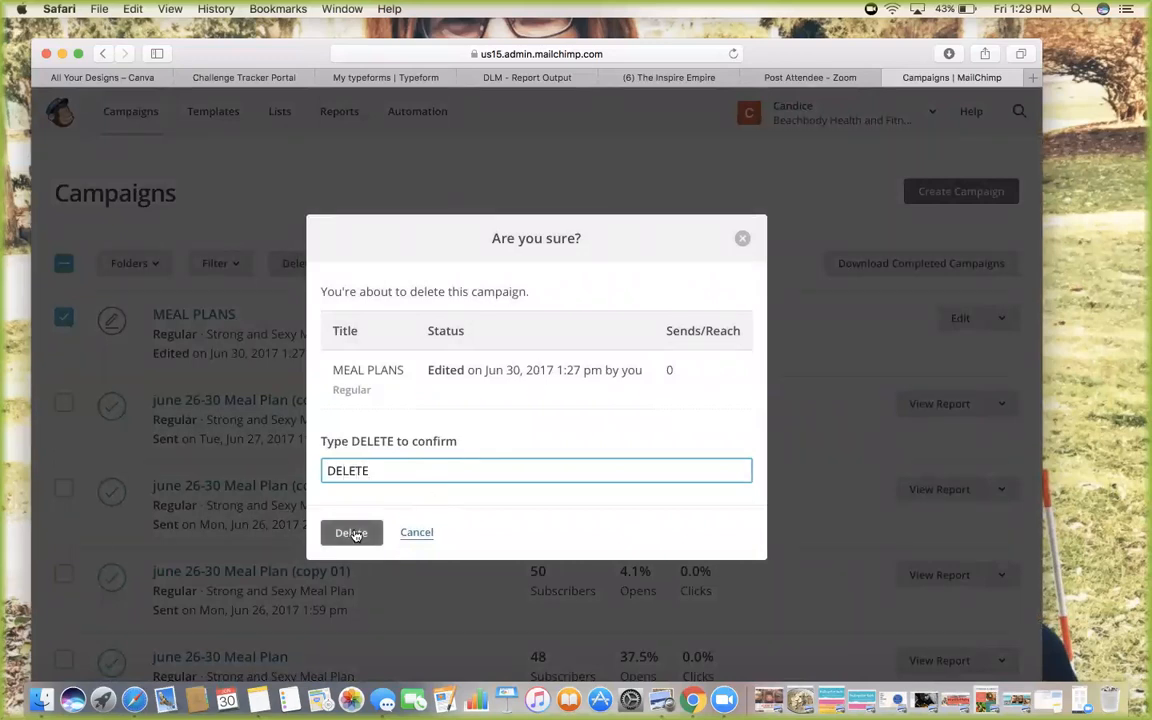
click(358, 532)
scroll(430, 397, down, 3)
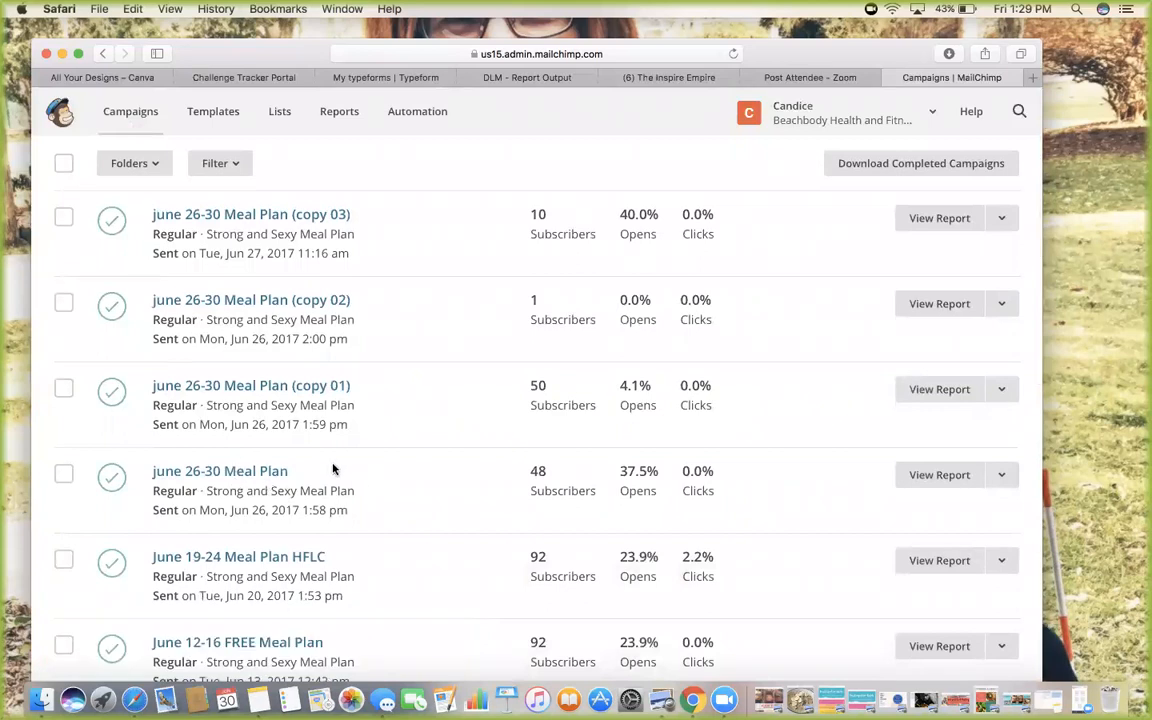
click(262, 473)
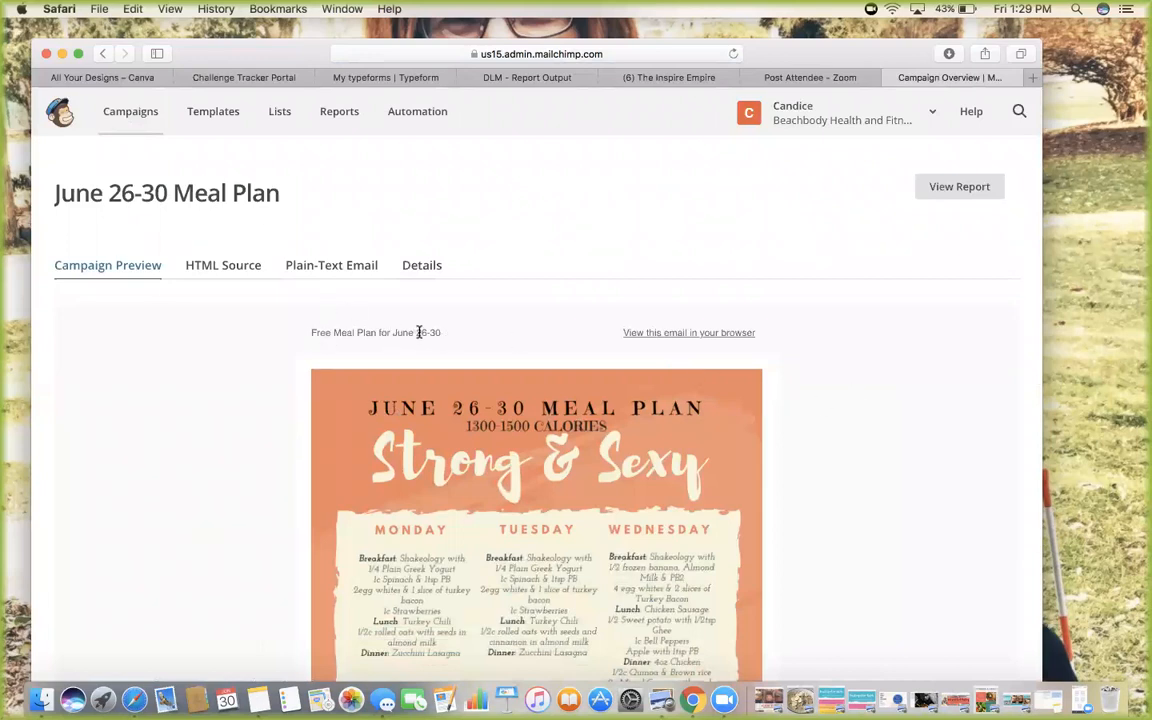
scroll(643, 426, down, 10)
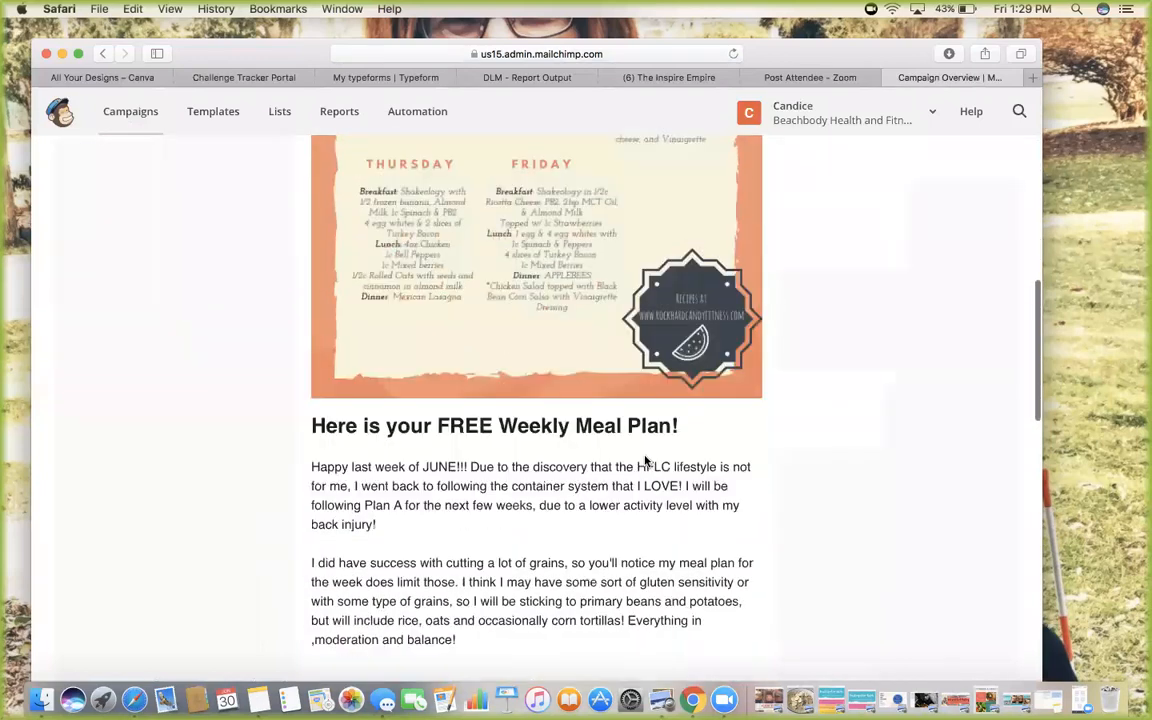
scroll(645, 460, down, 2)
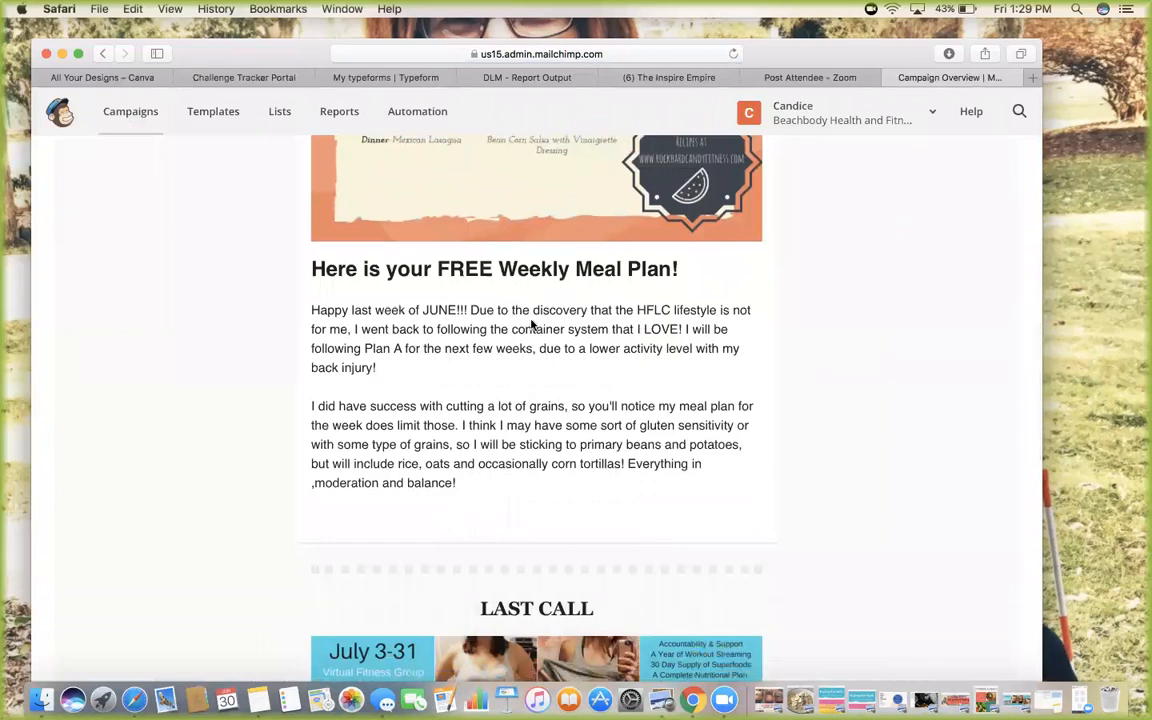
scroll(505, 373, down, 2)
scroll(505, 373, down, 1)
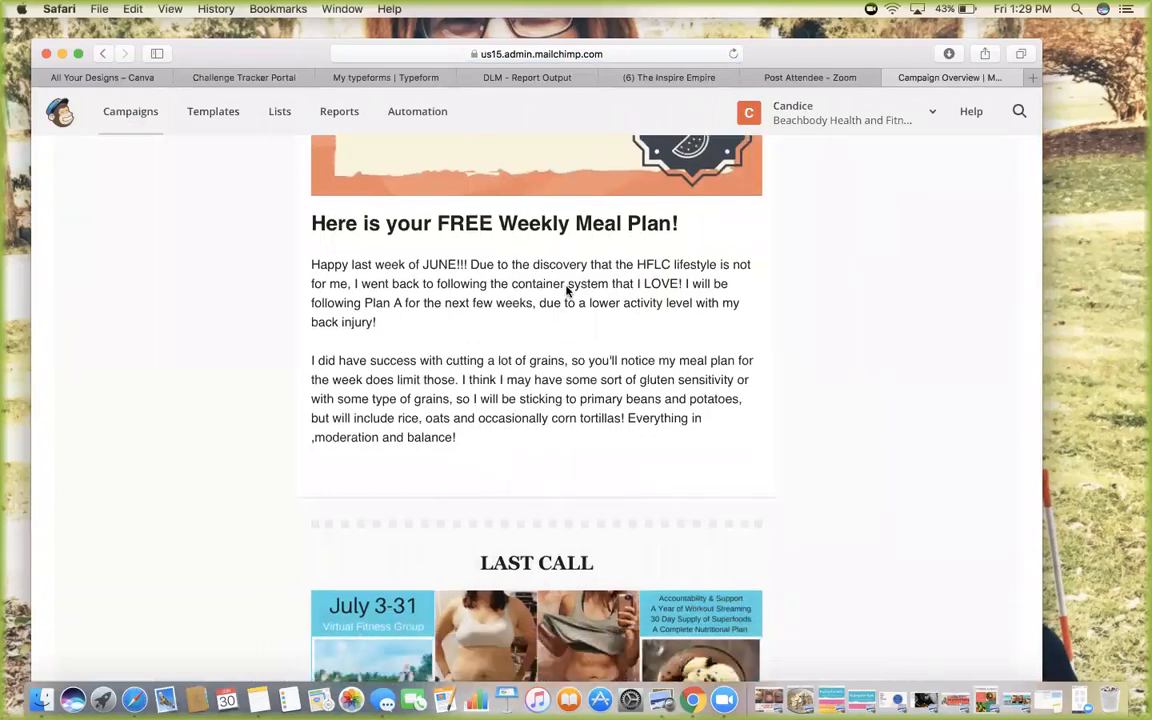
scroll(567, 290, down, 1)
scroll(570, 285, up, 8)
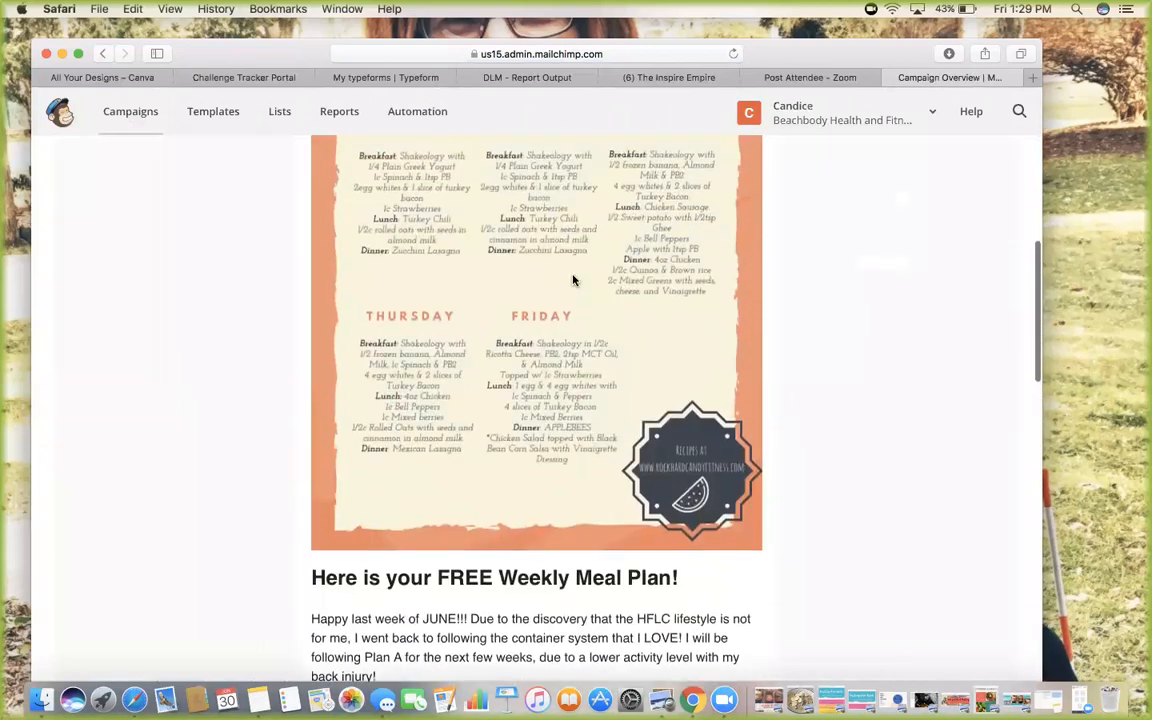
scroll(573, 280, up, 3)
scroll(573, 280, down, 5)
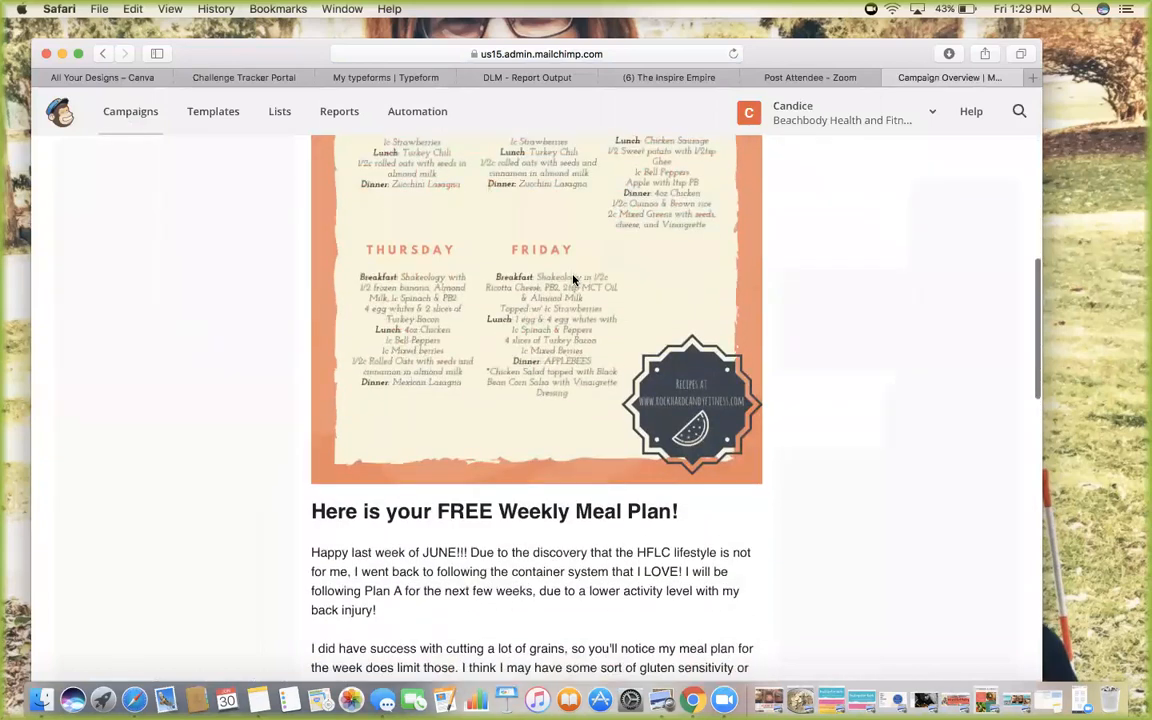
scroll(573, 280, down, 3)
scroll(573, 280, up, 3)
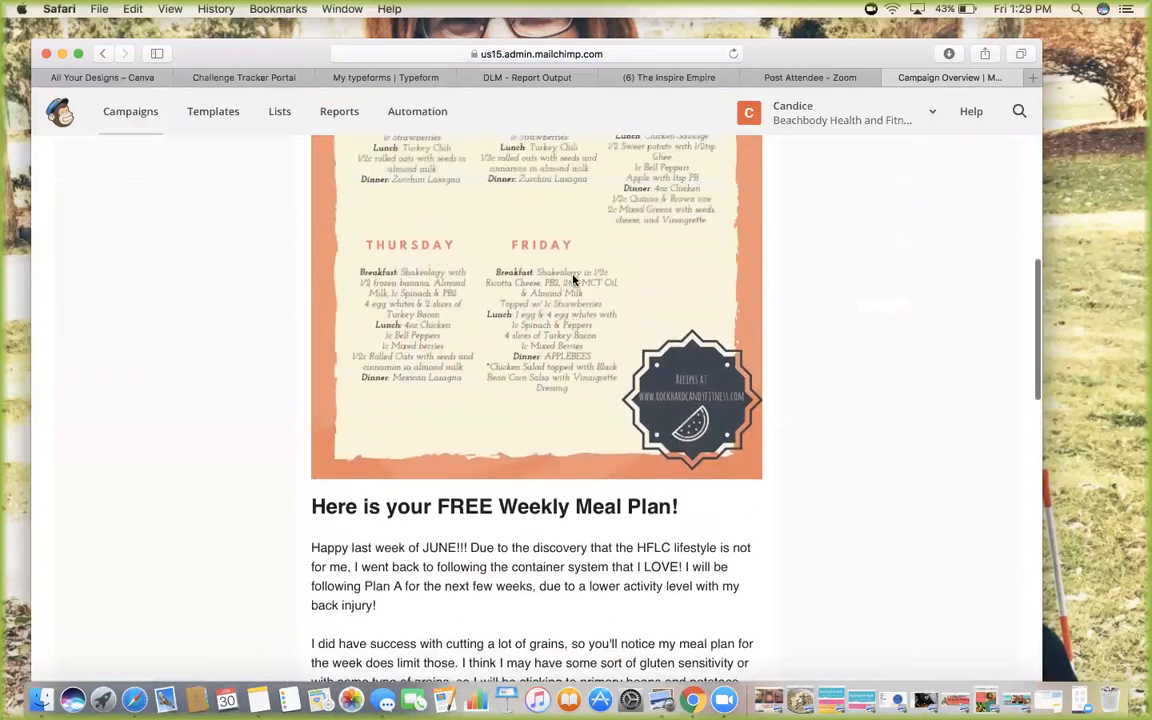
scroll(573, 280, up, 6)
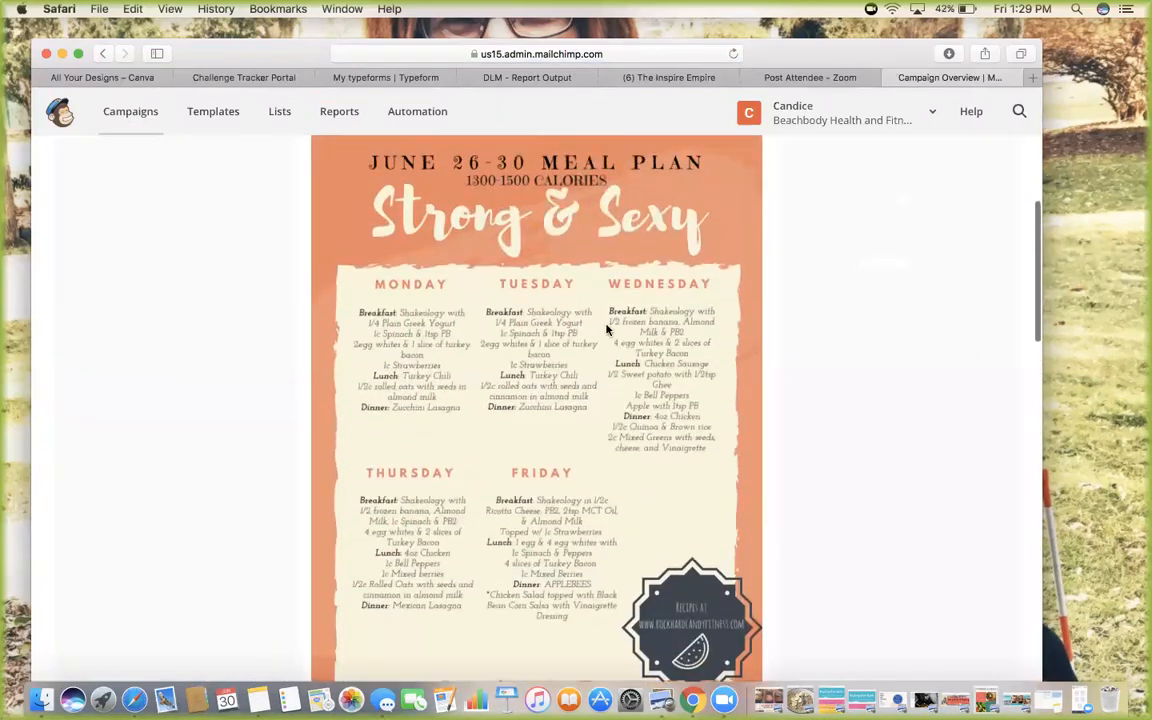
scroll(612, 457, down, 6)
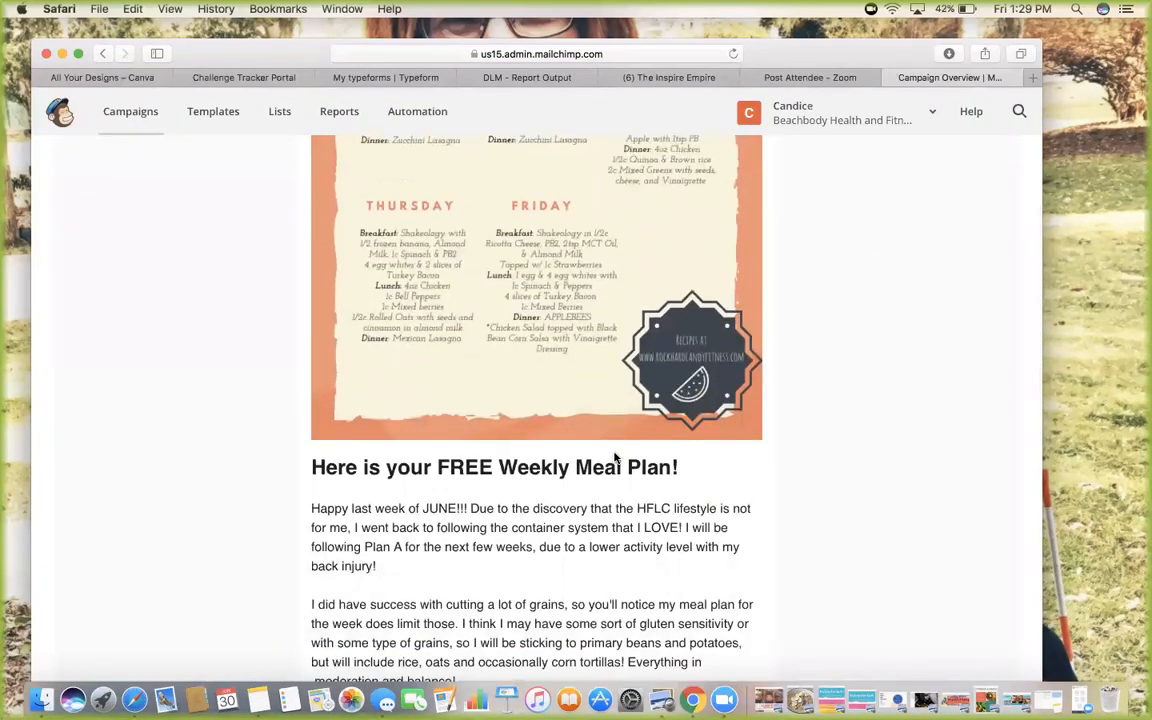
scroll(615, 457, down, 3)
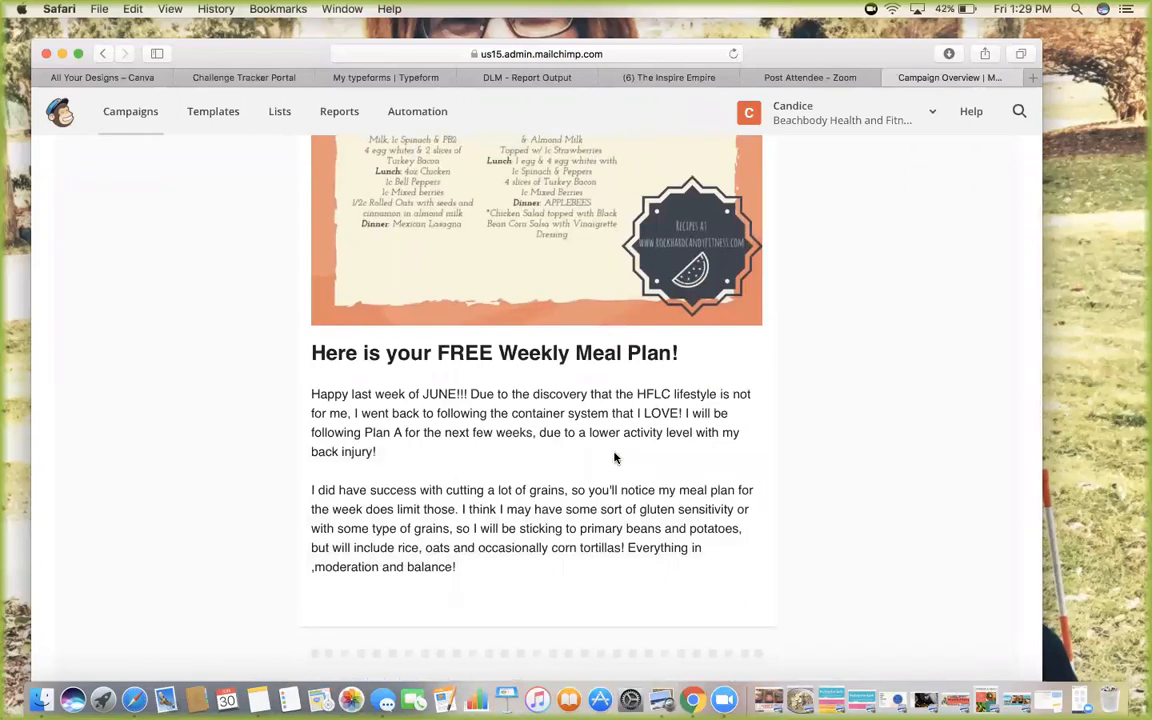
scroll(612, 457, up, 2)
scroll(572, 314, up, 3)
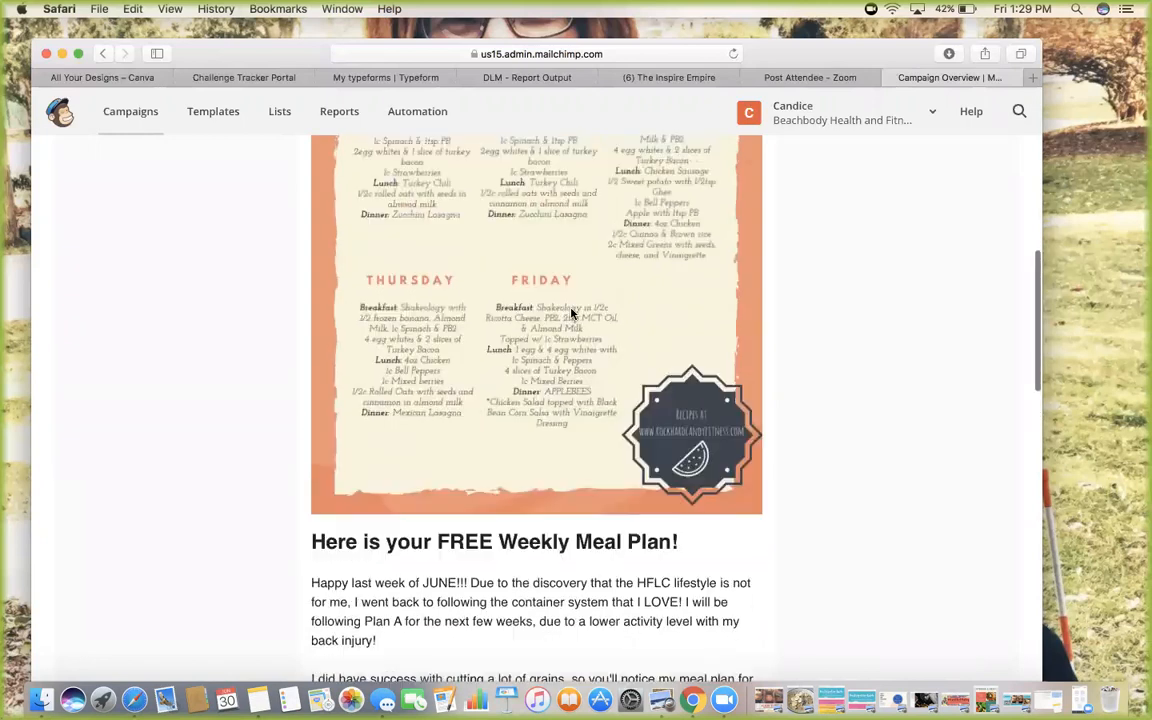
scroll(572, 314, up, 2)
scroll(571, 303, down, 9)
scroll(575, 313, up, 1)
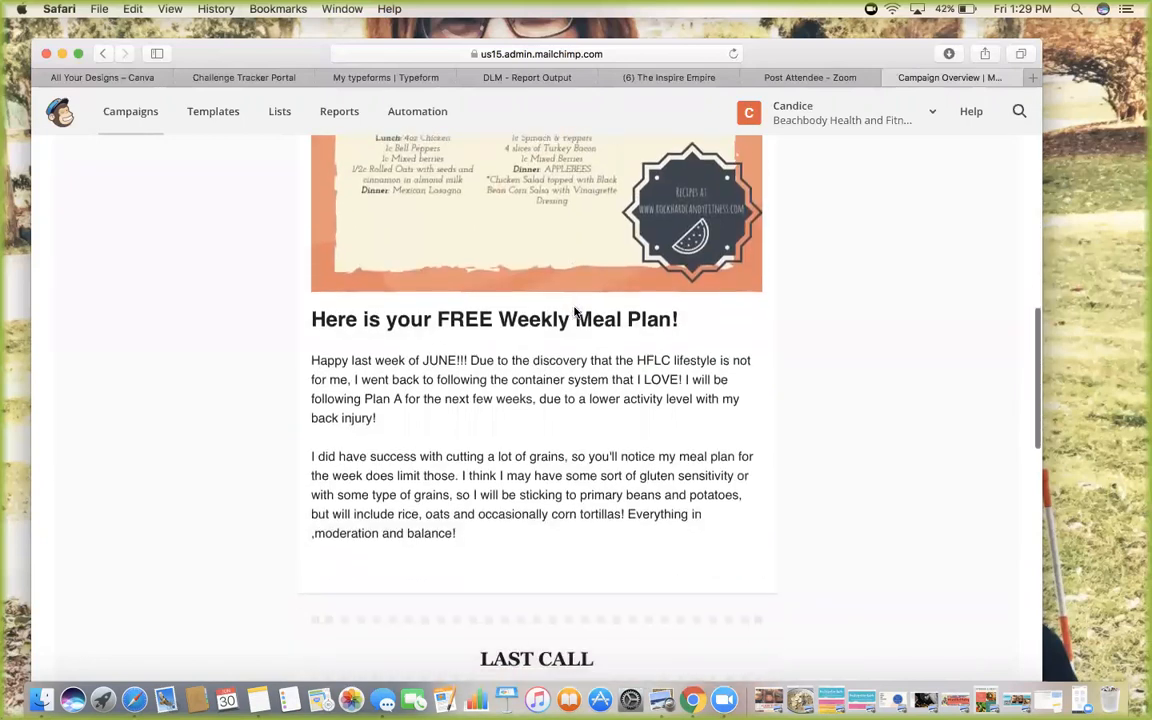
scroll(575, 313, down, 7)
scroll(645, 267, down, 2)
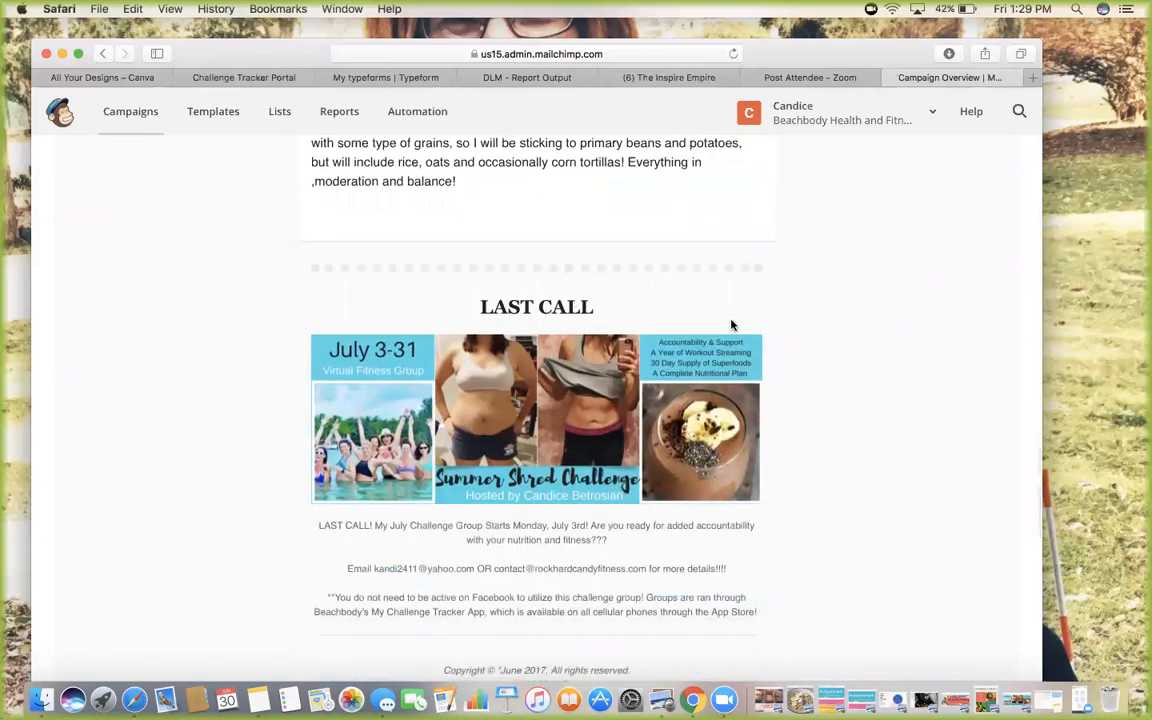
scroll(786, 425, down, 2)
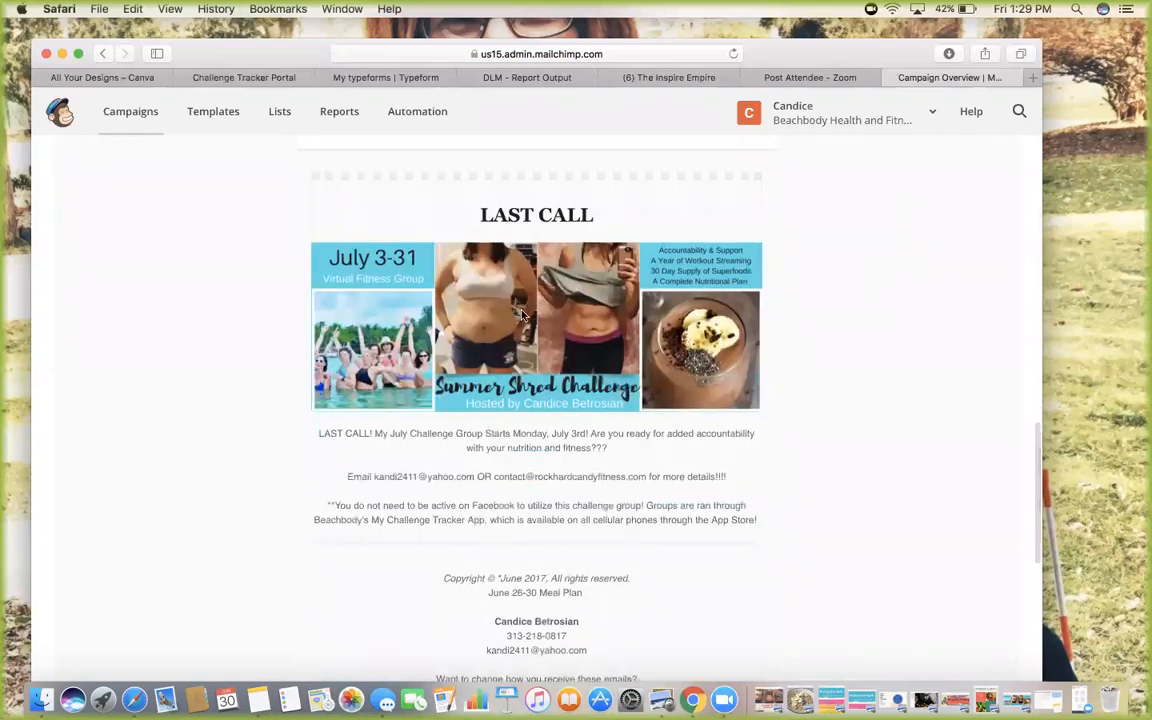
scroll(503, 240, down, 1)
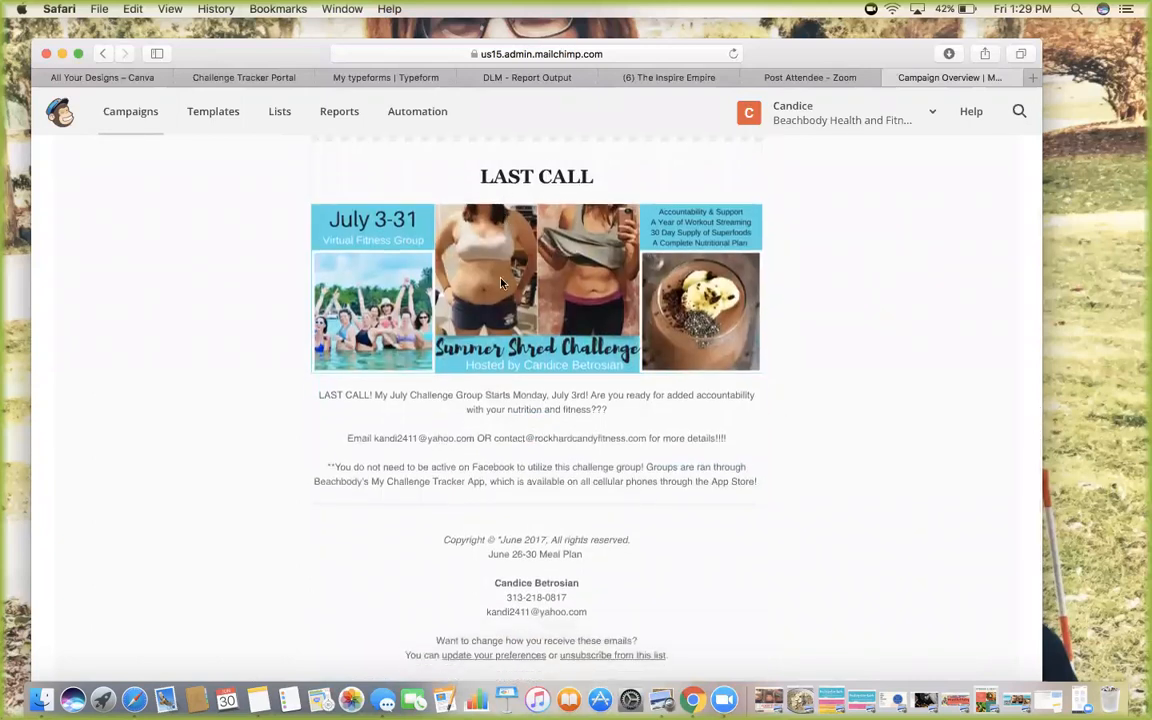
scroll(598, 392, down, 1)
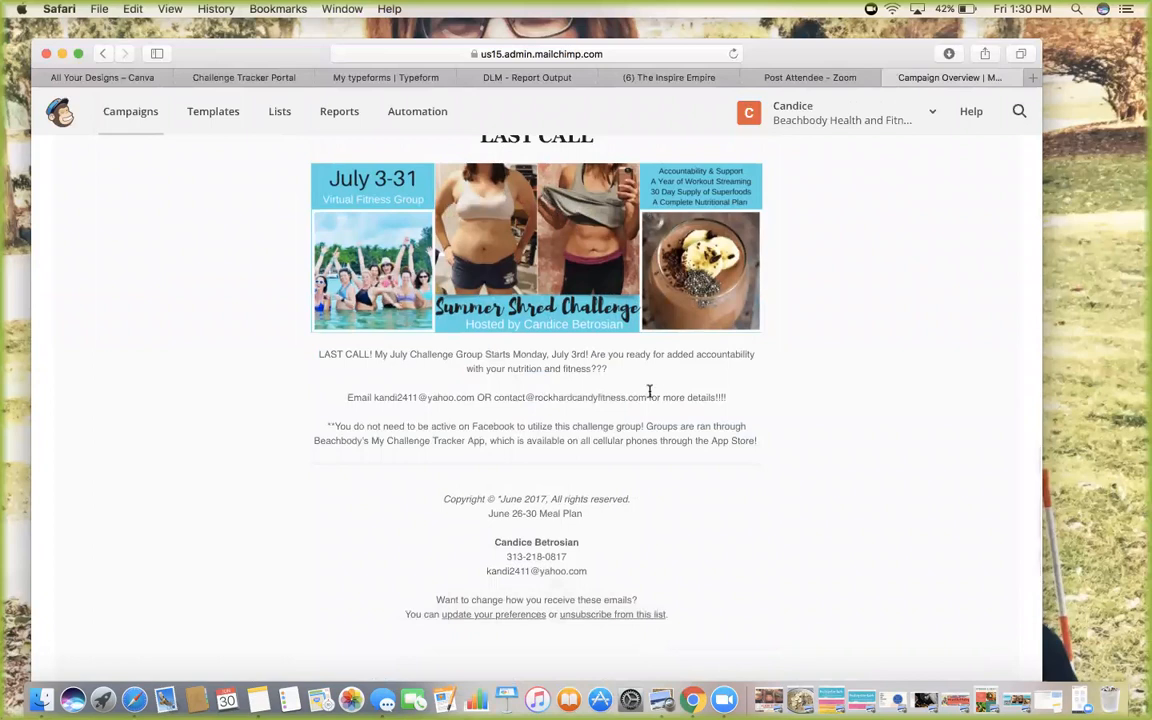
scroll(642, 409, down, 2)
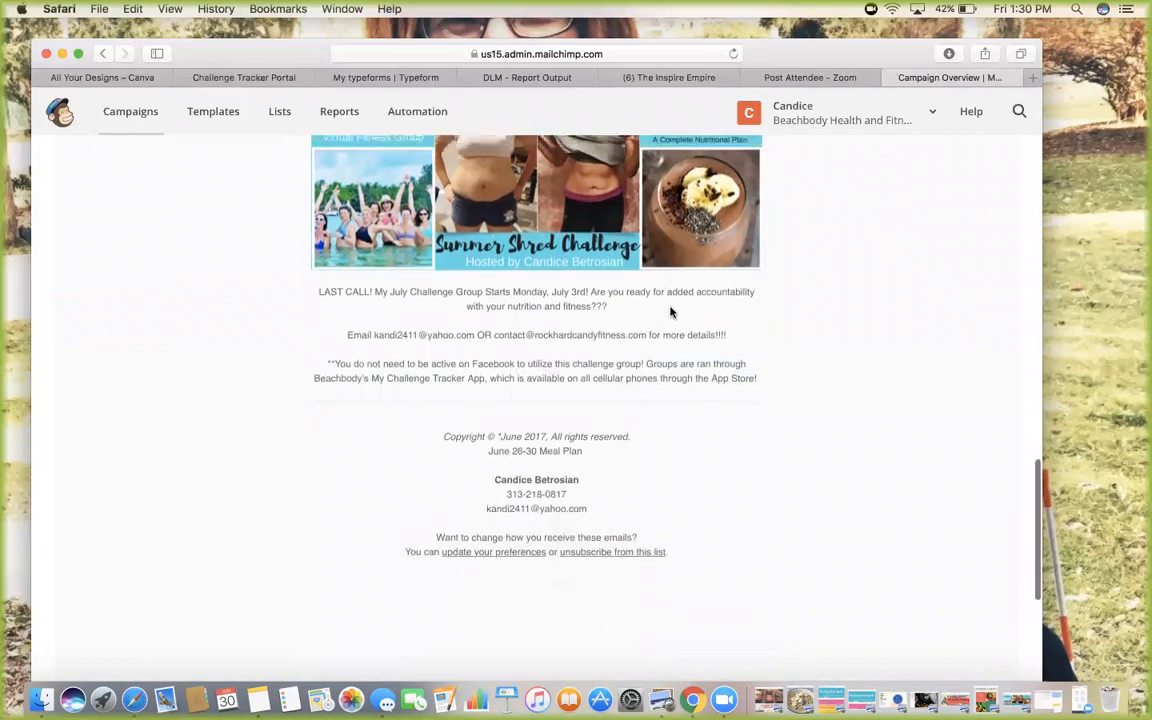
scroll(660, 312, up, 2)
scroll(633, 310, up, 3)
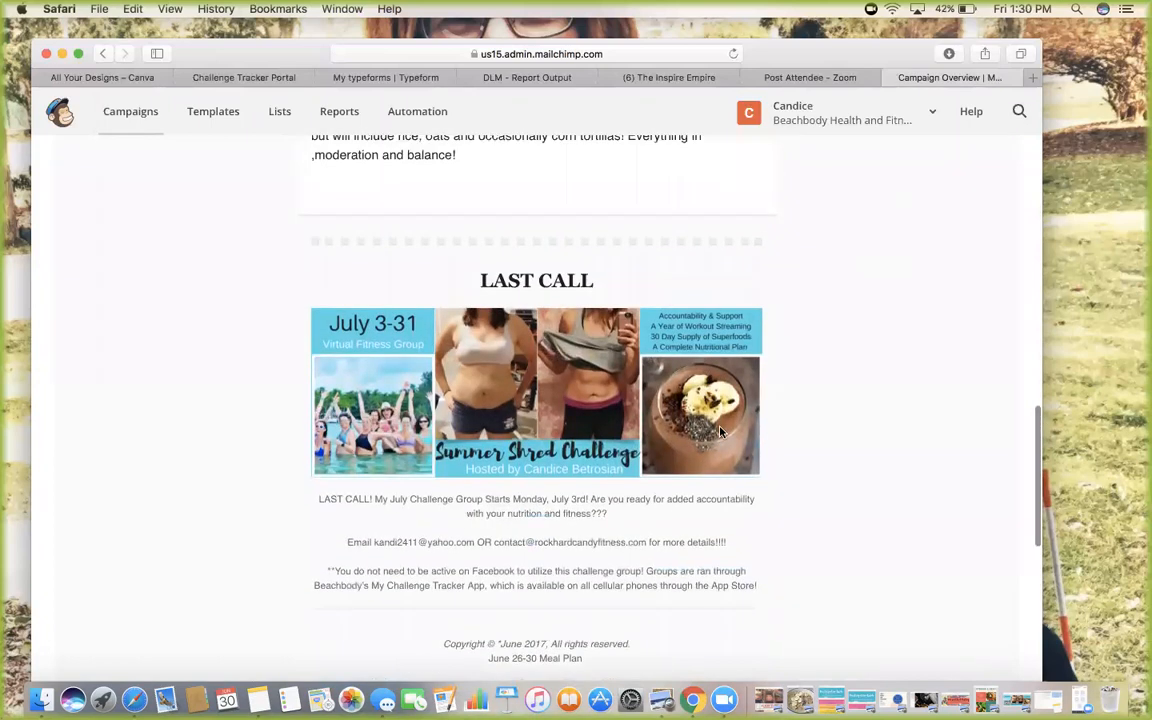
scroll(720, 430, up, 5)
scroll(720, 432, down, 7)
scroll(725, 548, down, 3)
scroll(726, 548, up, 16)
scroll(726, 548, up, 10)
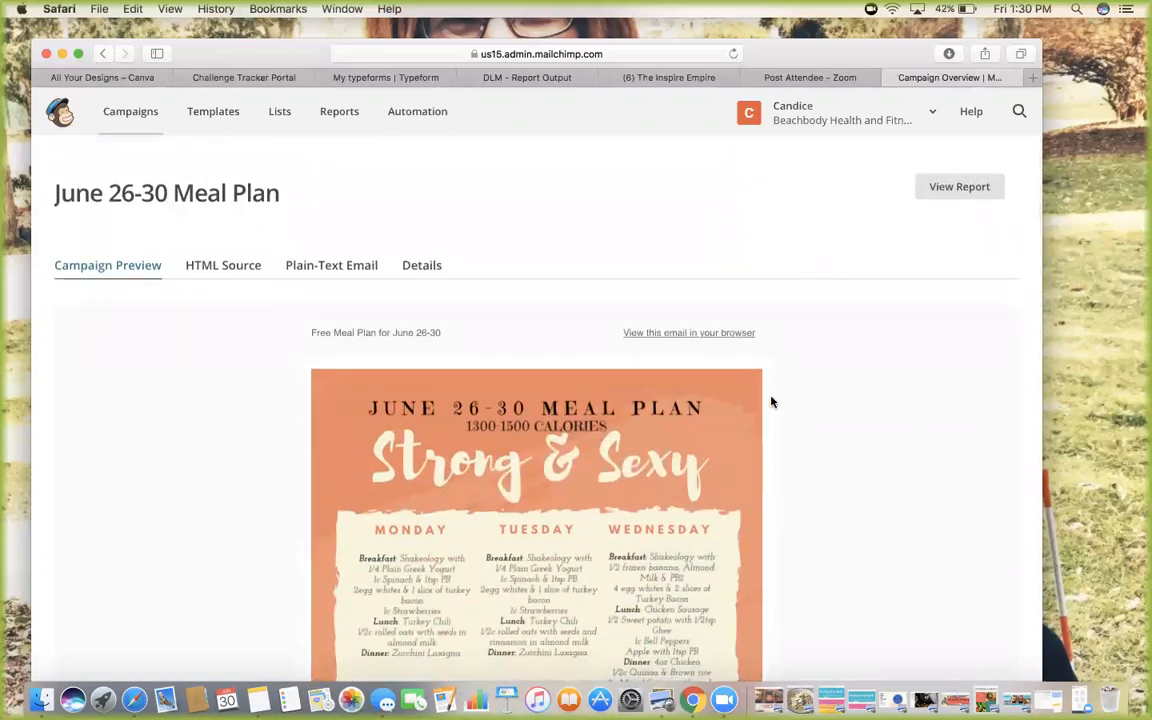
scroll(771, 400, down, 20)
scroll(771, 402, down, 6)
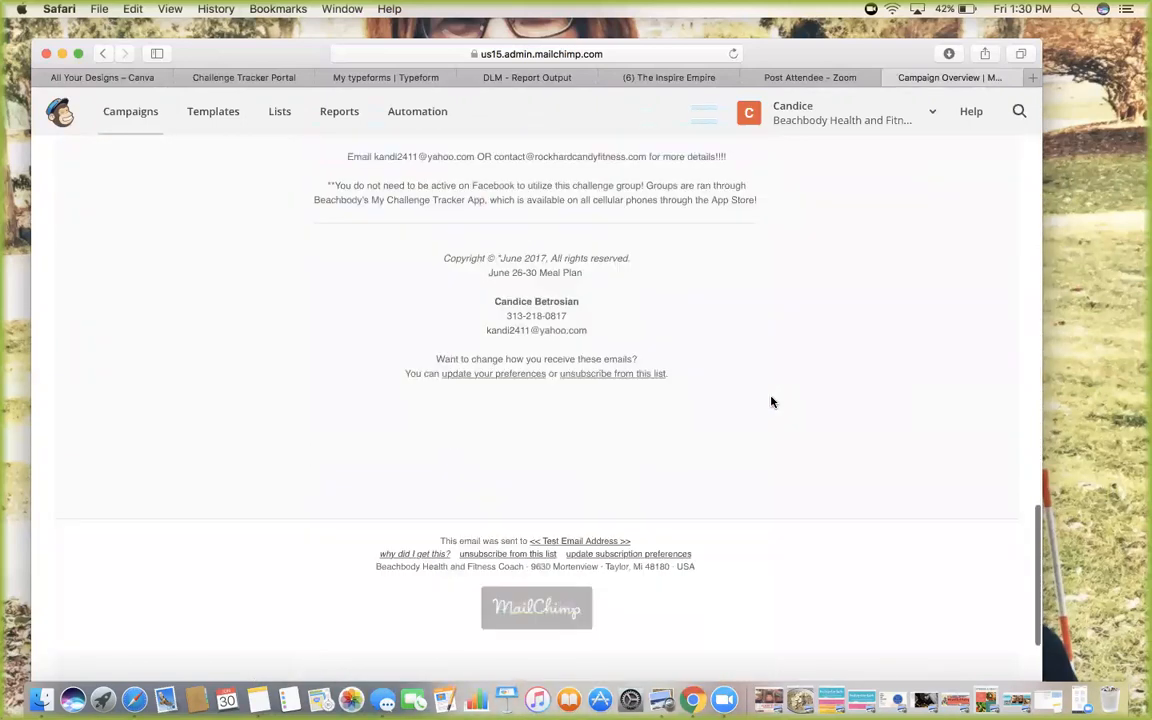
scroll(771, 402, up, 20)
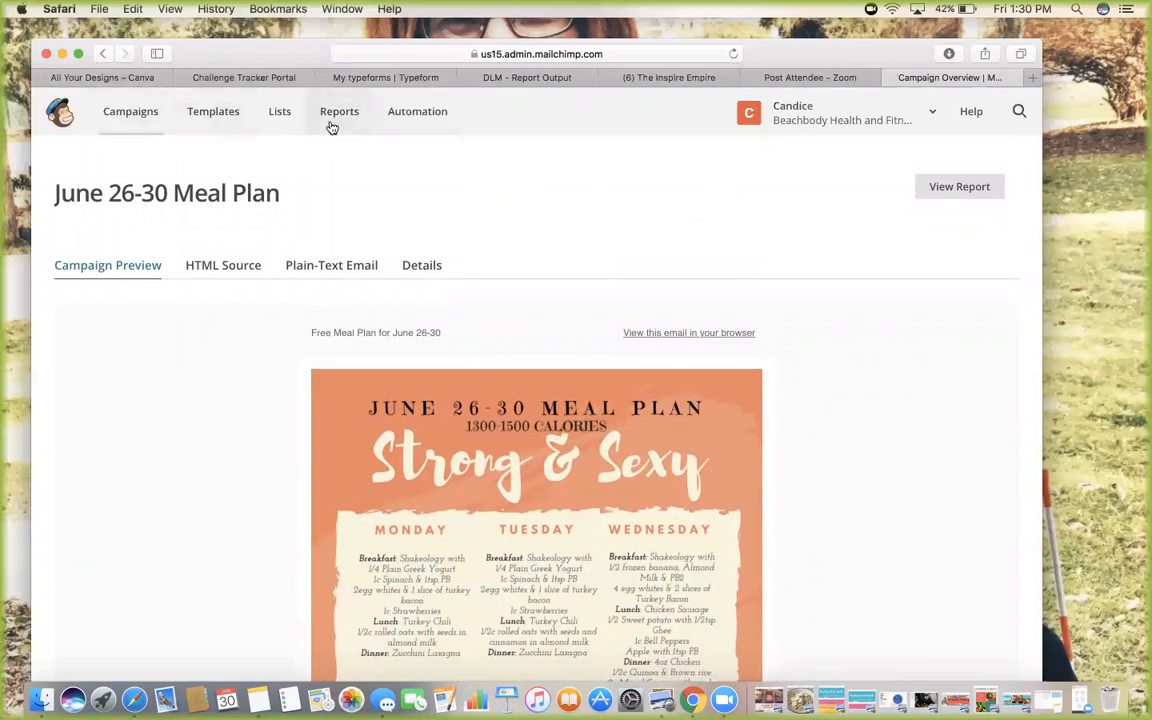
View the campaign open and click rate chart on the Reports page
click(362, 119)
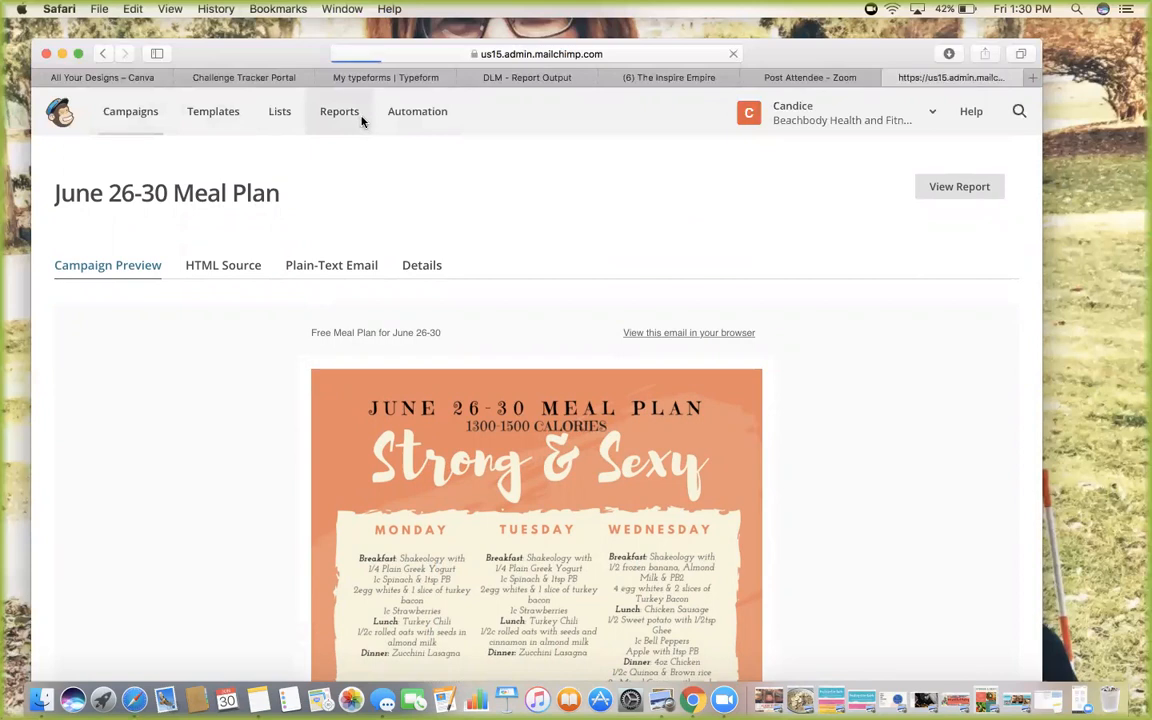
scroll(316, 247, down, 5)
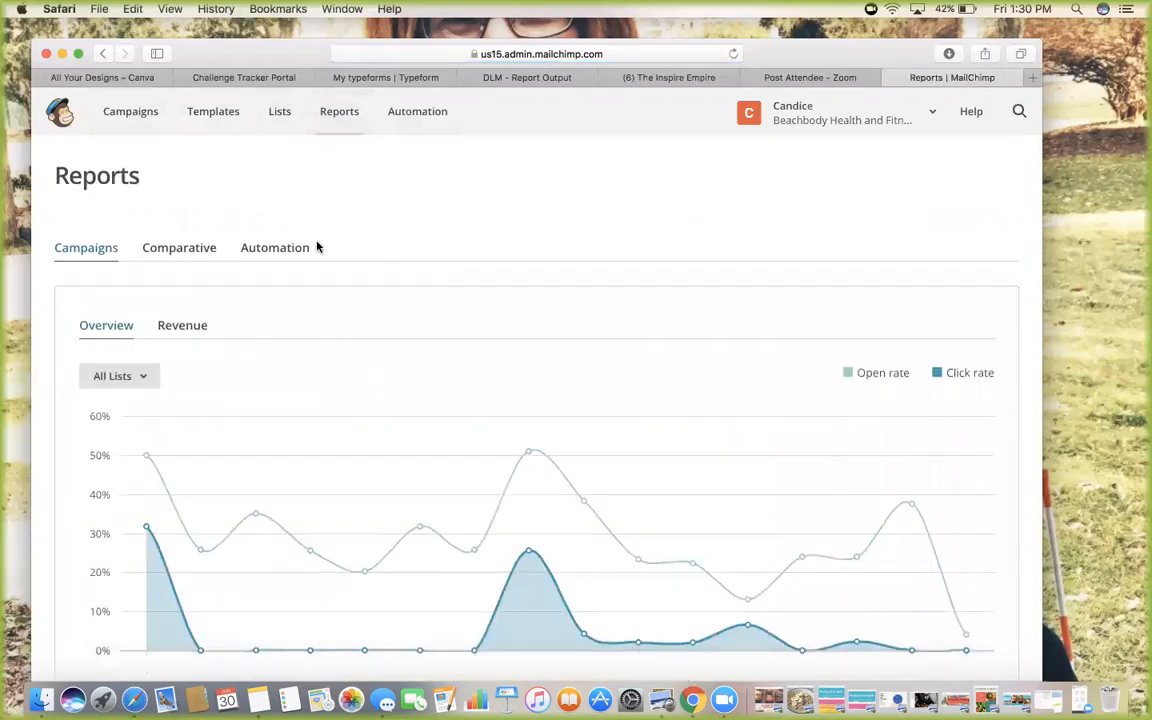
scroll(459, 170, up, 5)
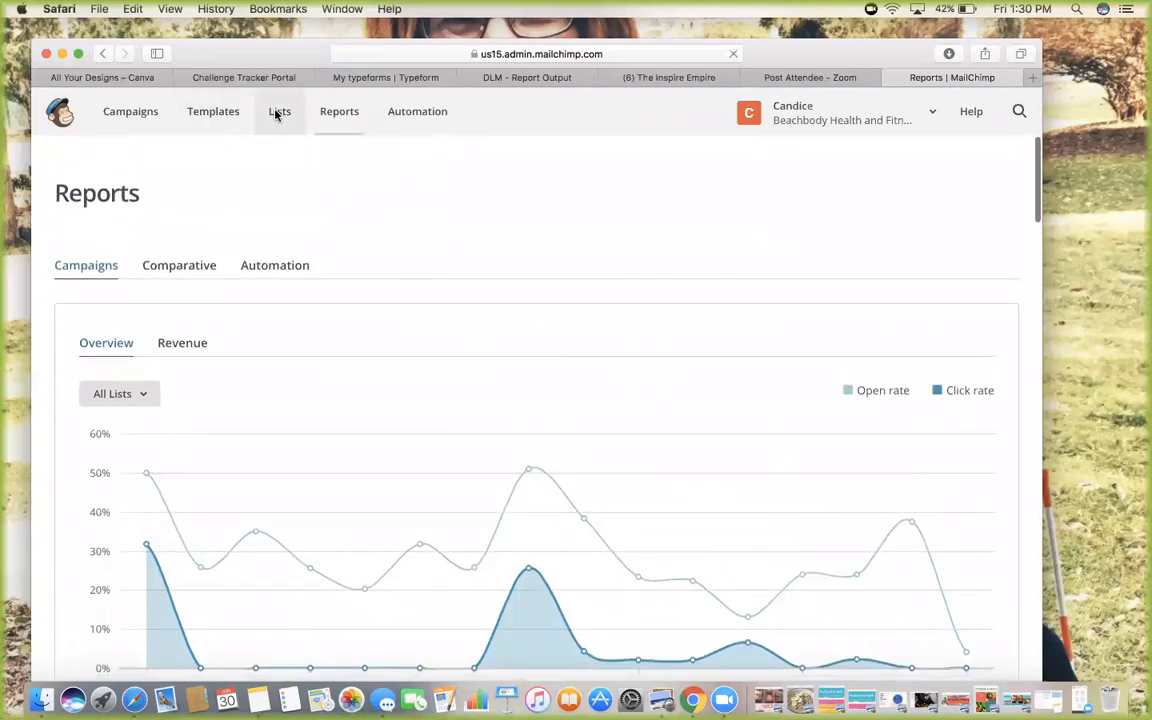
Browse the Lists page showing subscriber counts, opens and clicks, including Mock List with 0 subscribers
click(279, 114)
scroll(521, 282, down, 4)
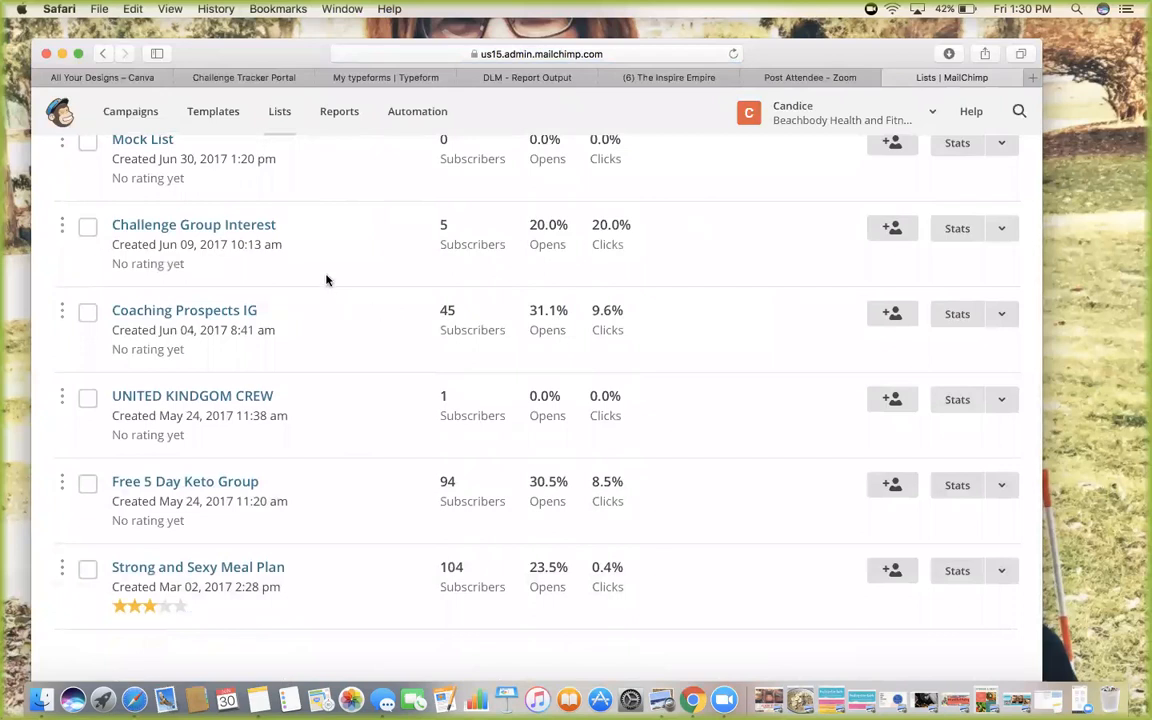
scroll(326, 280, down, 1)
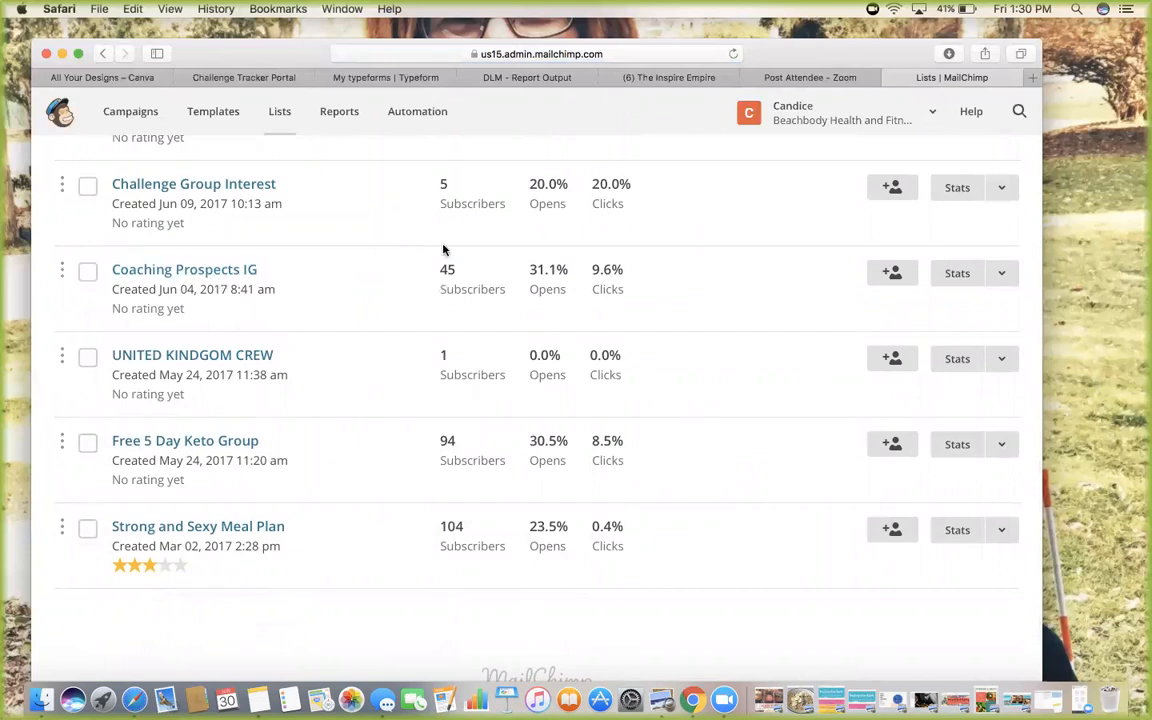
scroll(412, 309, up, 1)
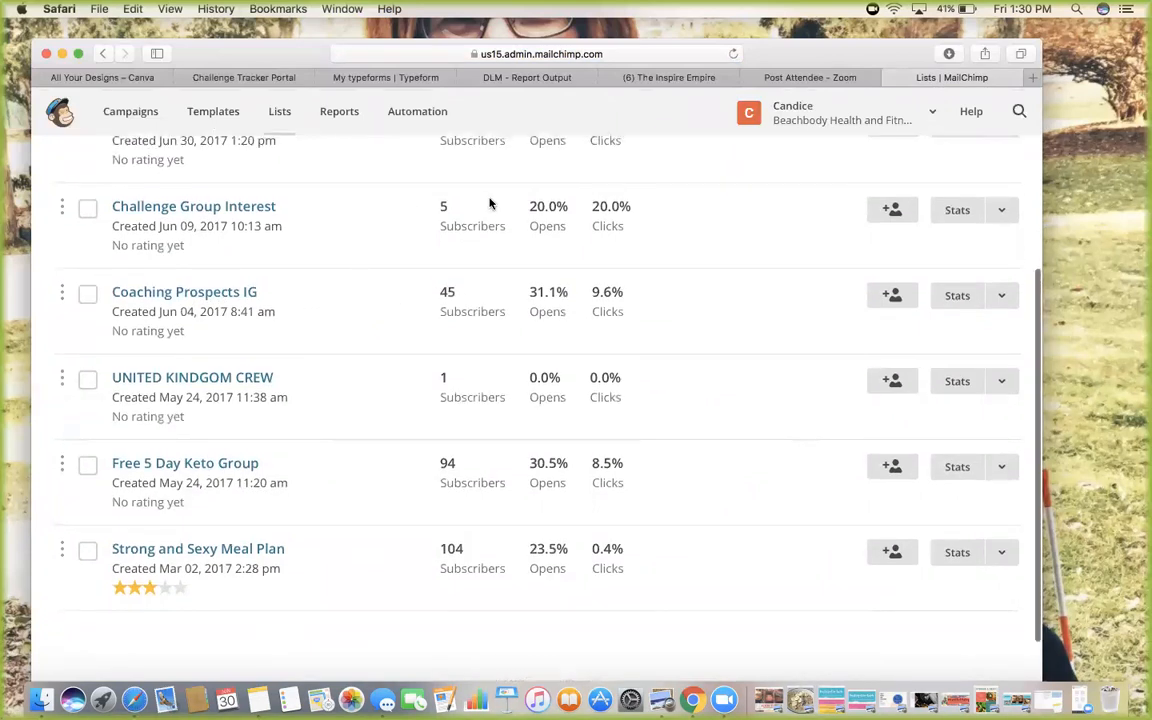
scroll(443, 238, down, 2)
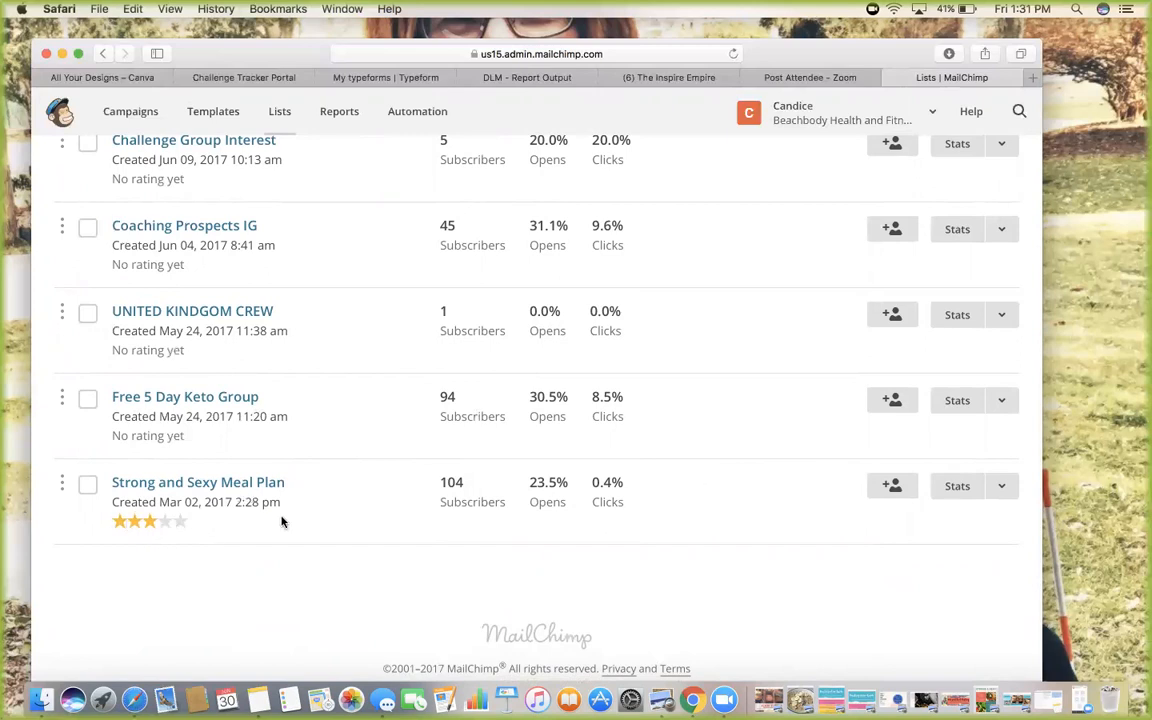
scroll(282, 521, up, 2)
scroll(282, 521, up, 3)
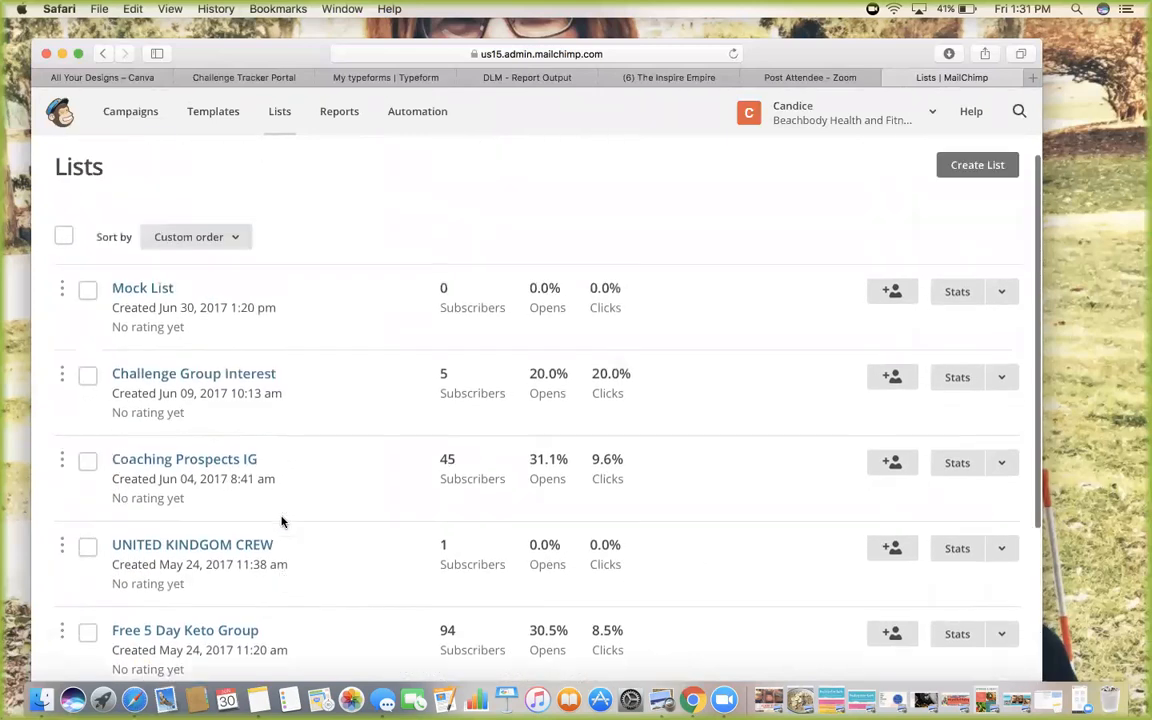
scroll(250, 530, down, 5)
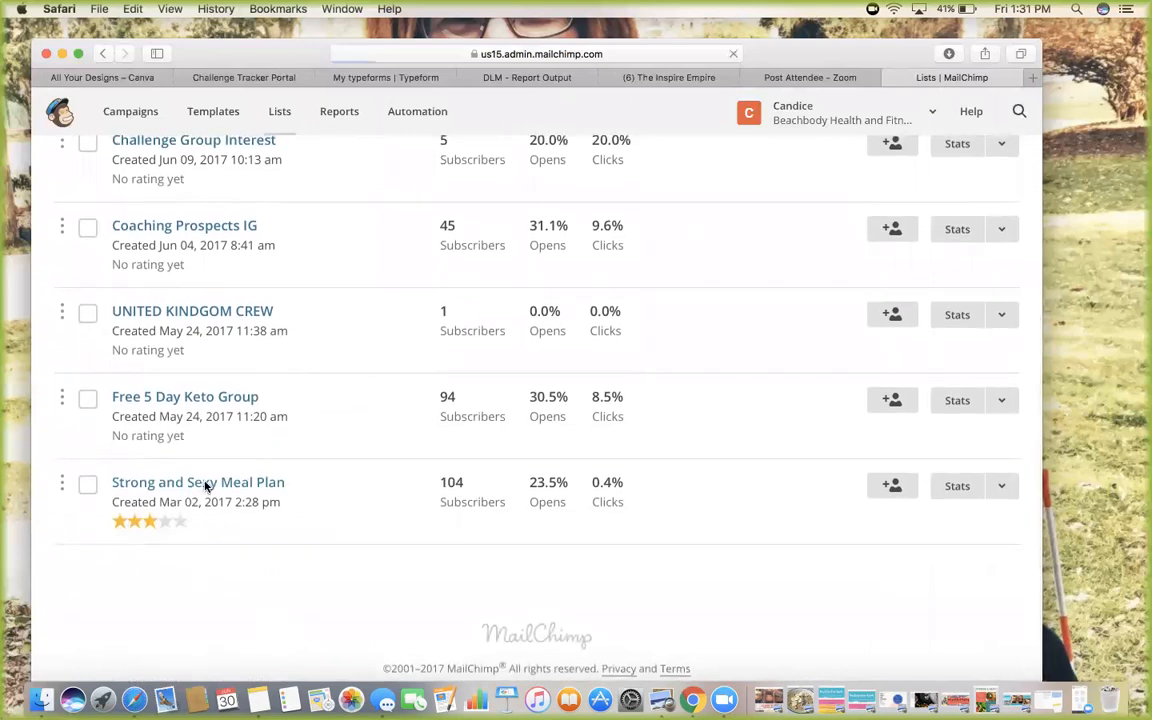